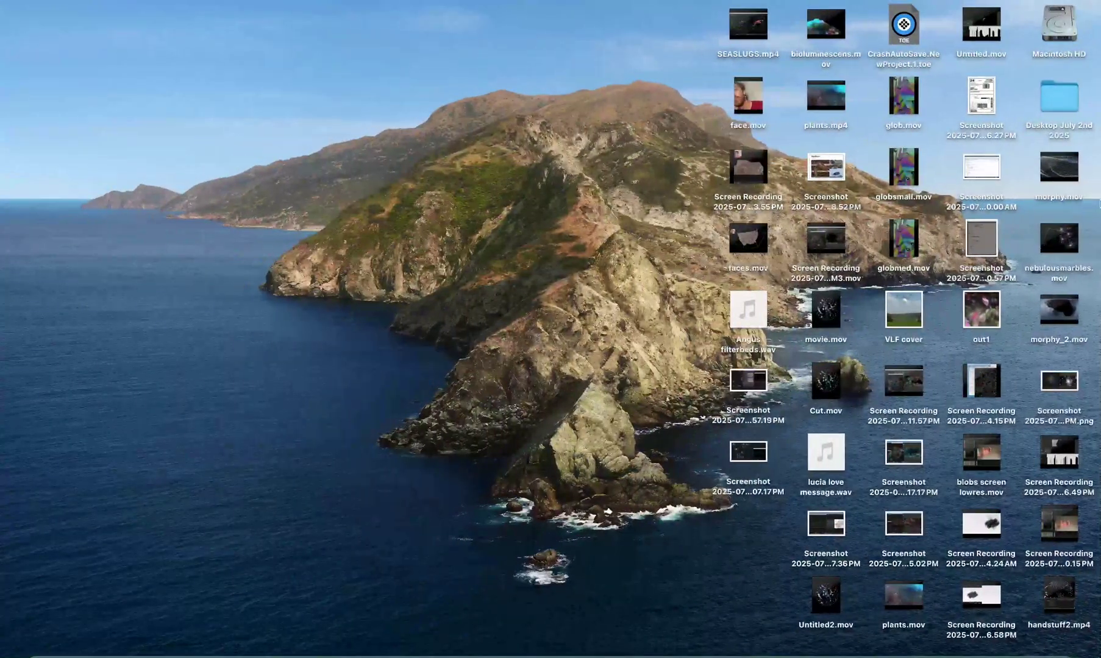
- Switch to the TouchDesigner window holding the picture tentacles_attractor.19.toe project
key(ctrl+Up)
mouse_move(491, 59)
click(462, 46)
key(ctrl+Up)
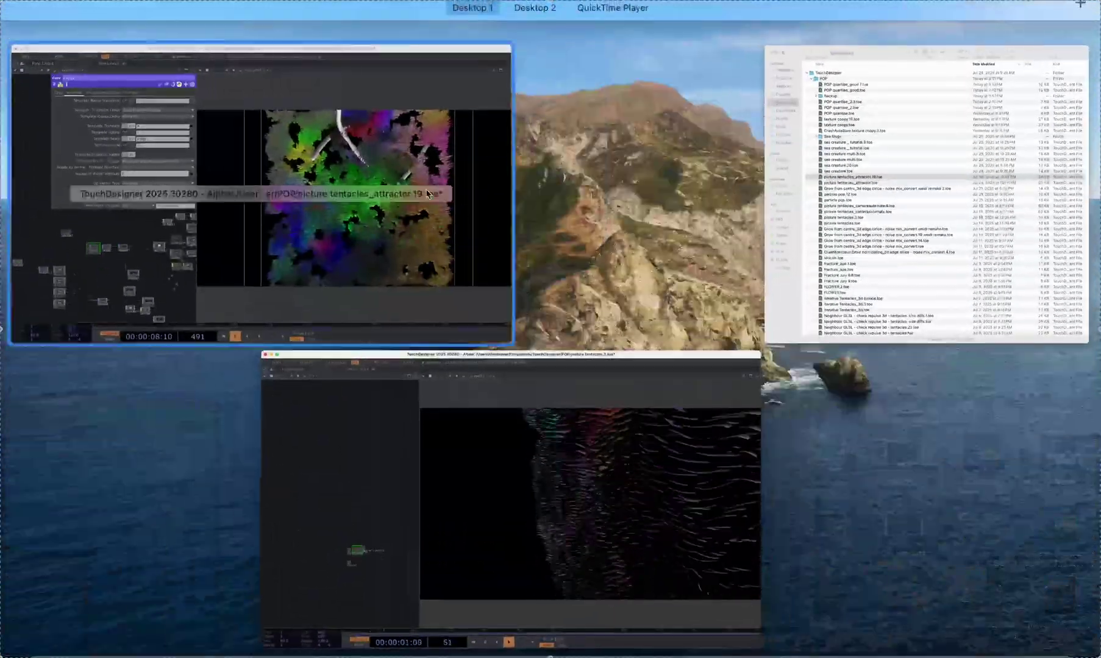
click(357, 189)
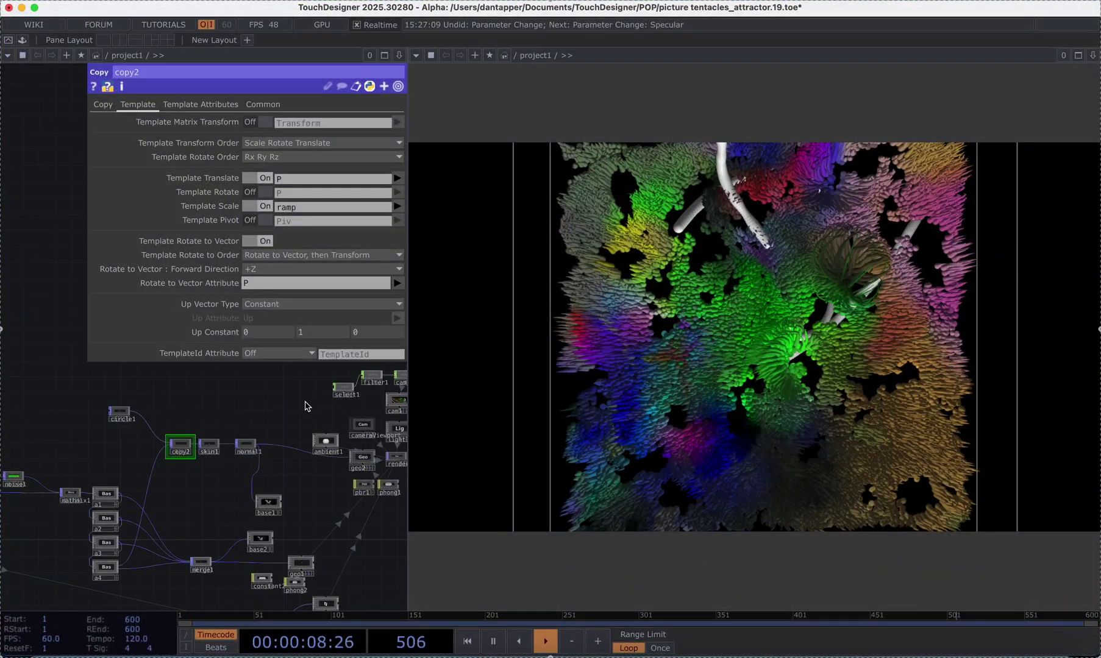
- Examine the finished tentacle render and the operator network inside the project1 container
scroll(306, 406, down, 10)
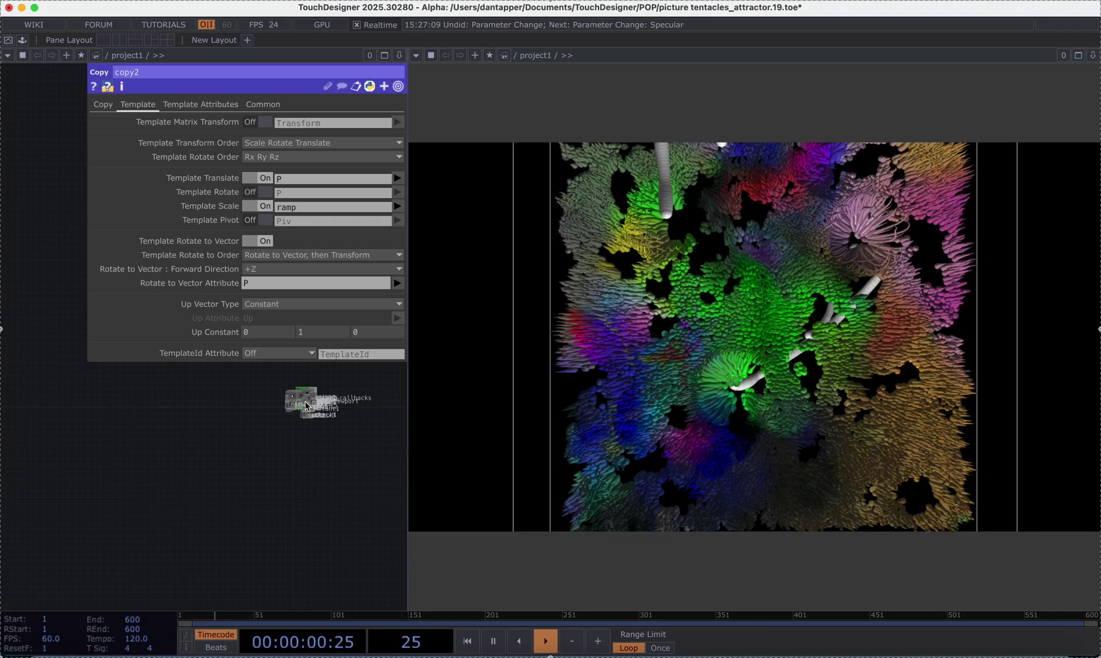
key(ctrl+Up)
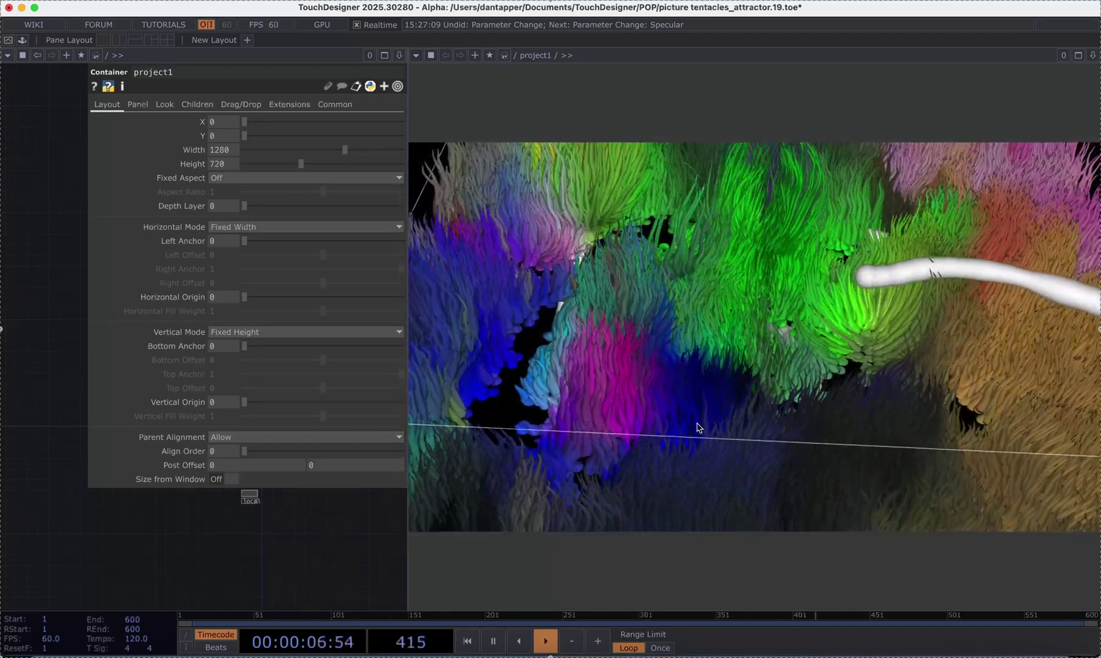
right_click(783, 388)
click(773, 391)
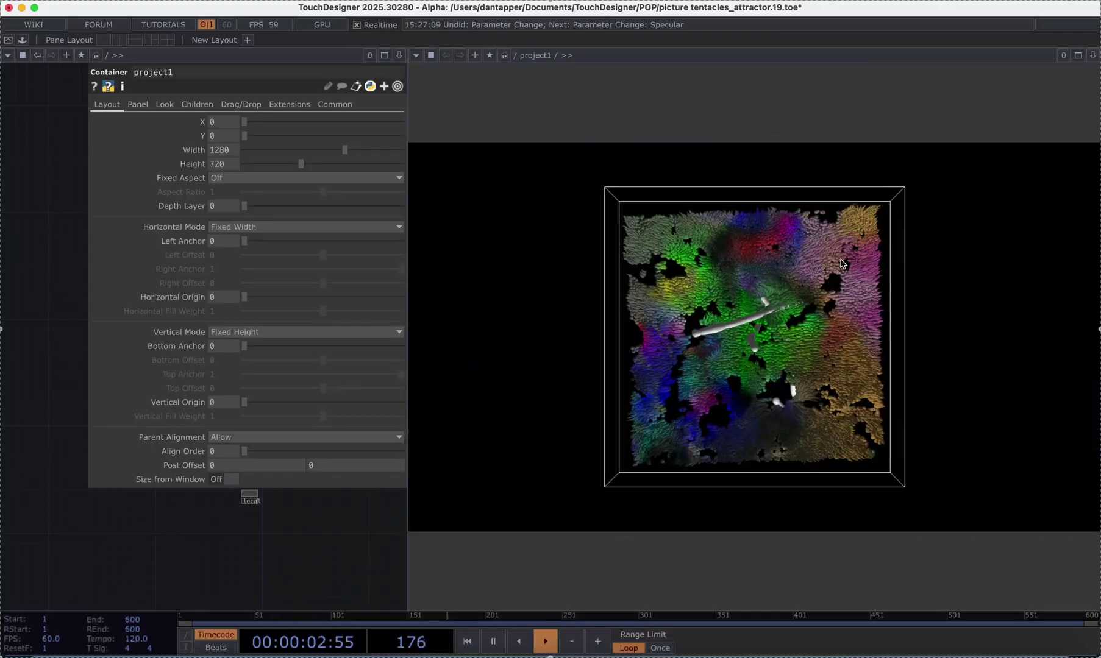
key(p)
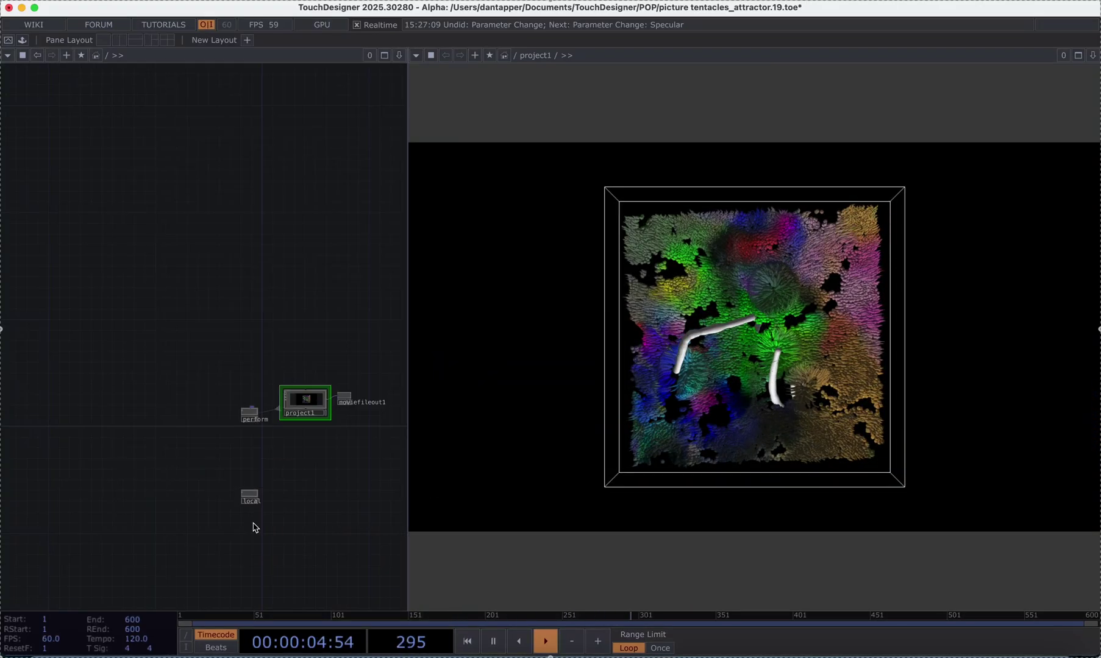
double_click(300, 400)
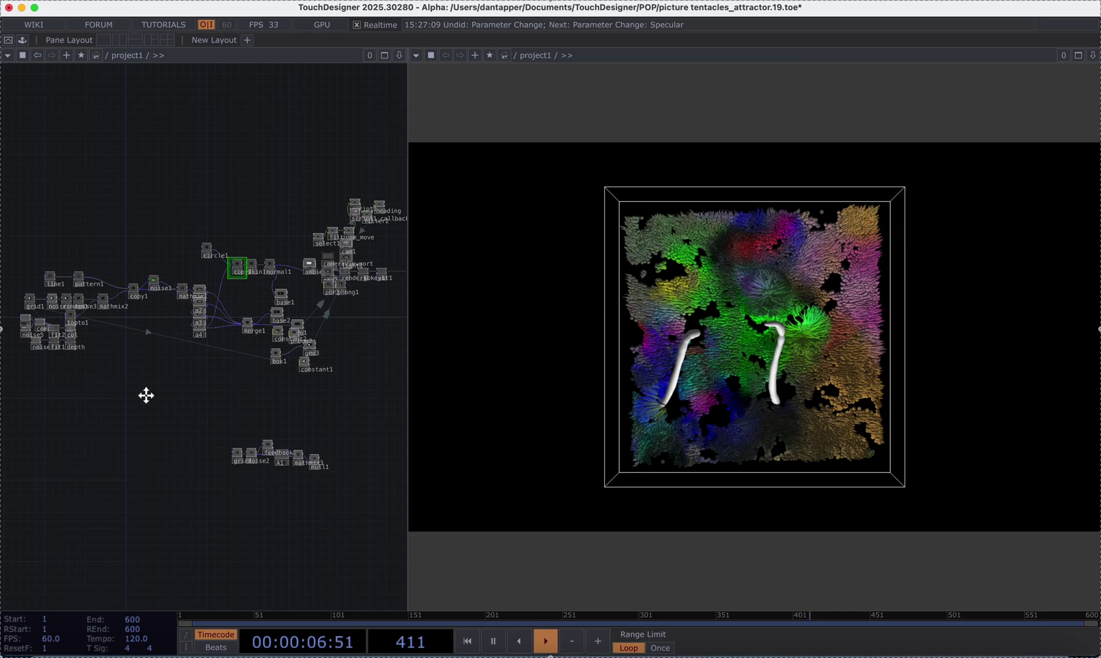
scroll(110, 374, up, 10)
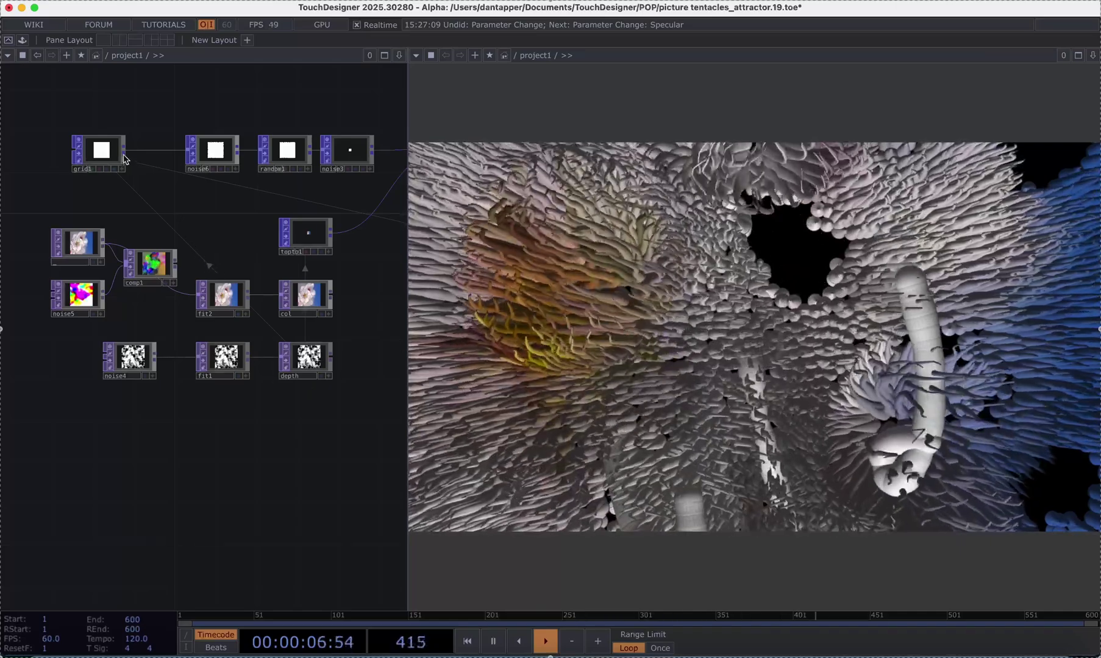
- Create a new project to build the effect from an empty network
click(115, 1)
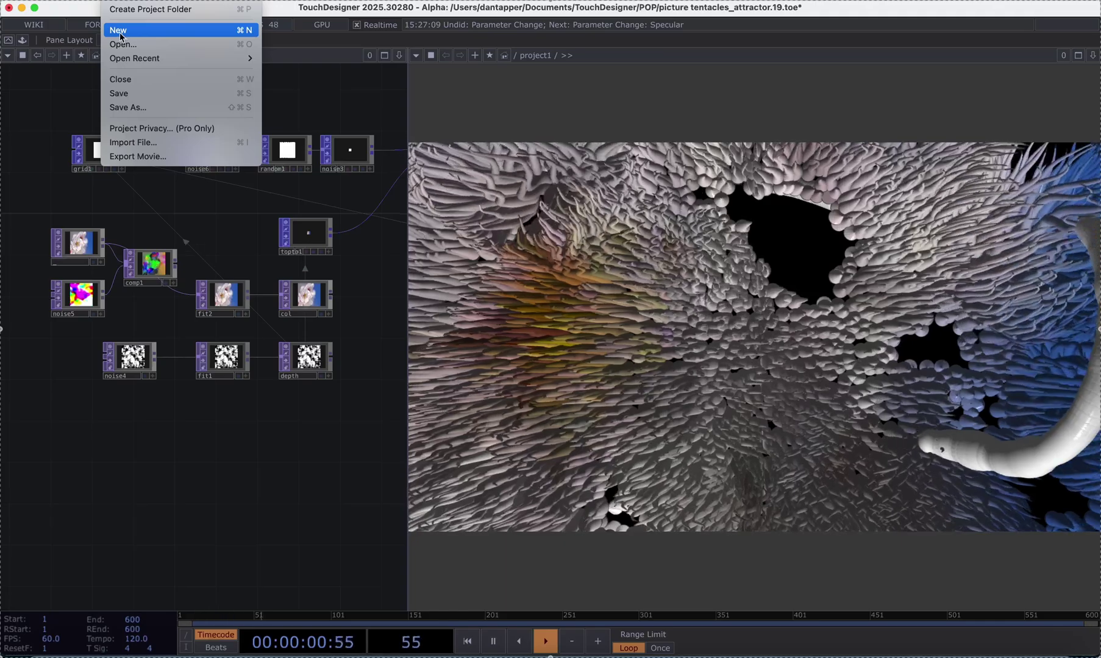
click(121, 31)
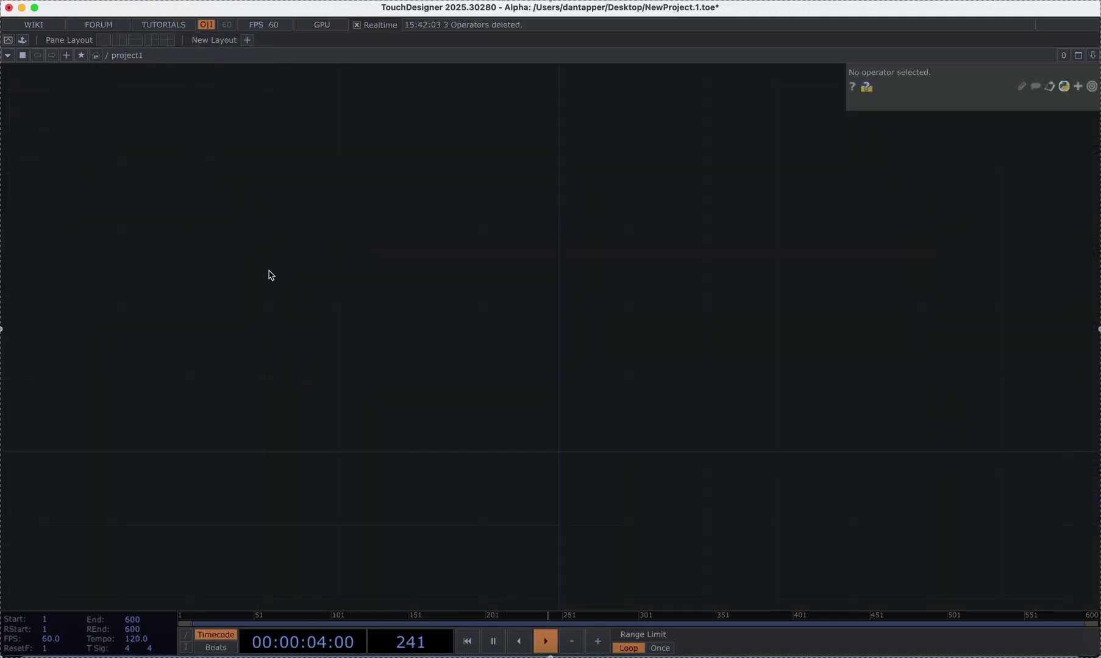
- Add a Line POP and set its second point's position to 0, 0, 3
key(Tab)
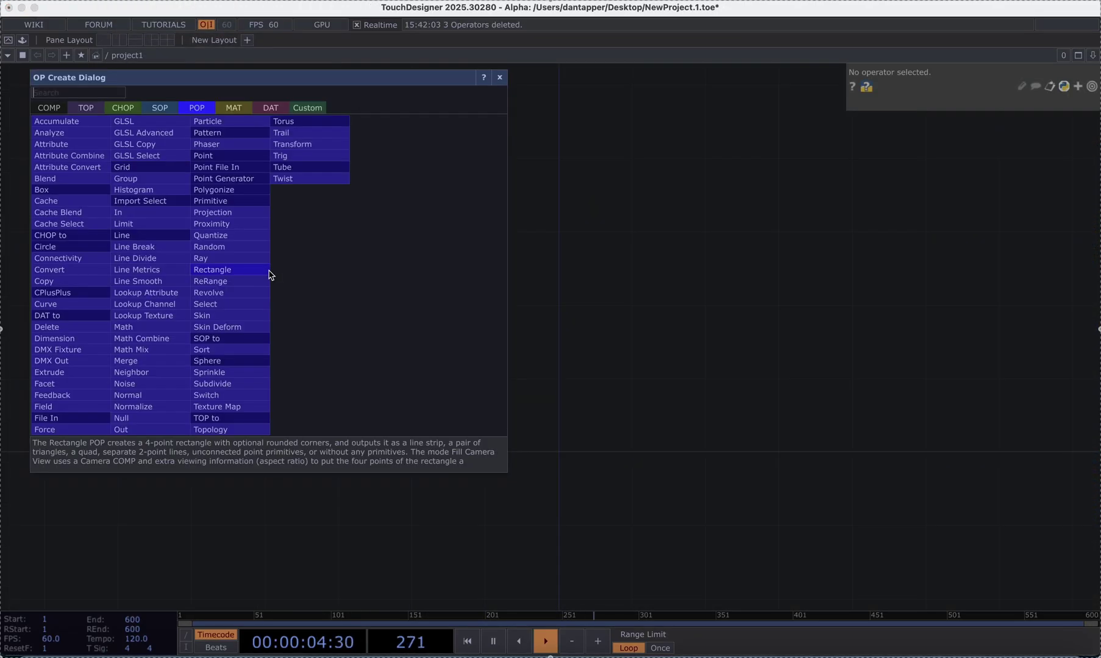
click(168, 235)
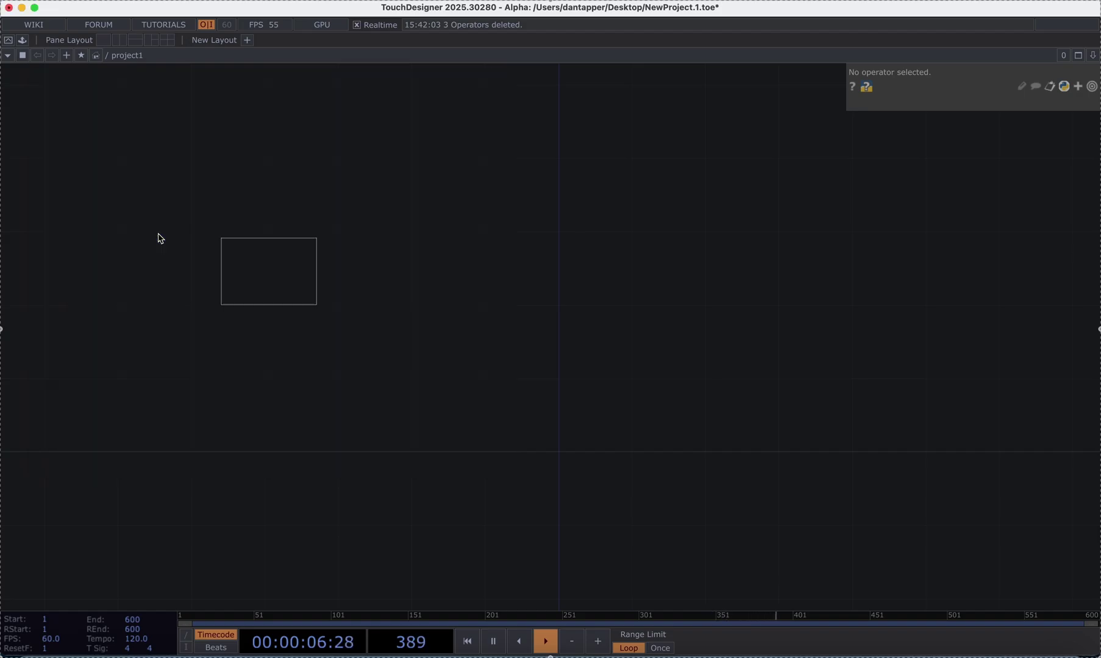
click(303, 256)
click(856, 106)
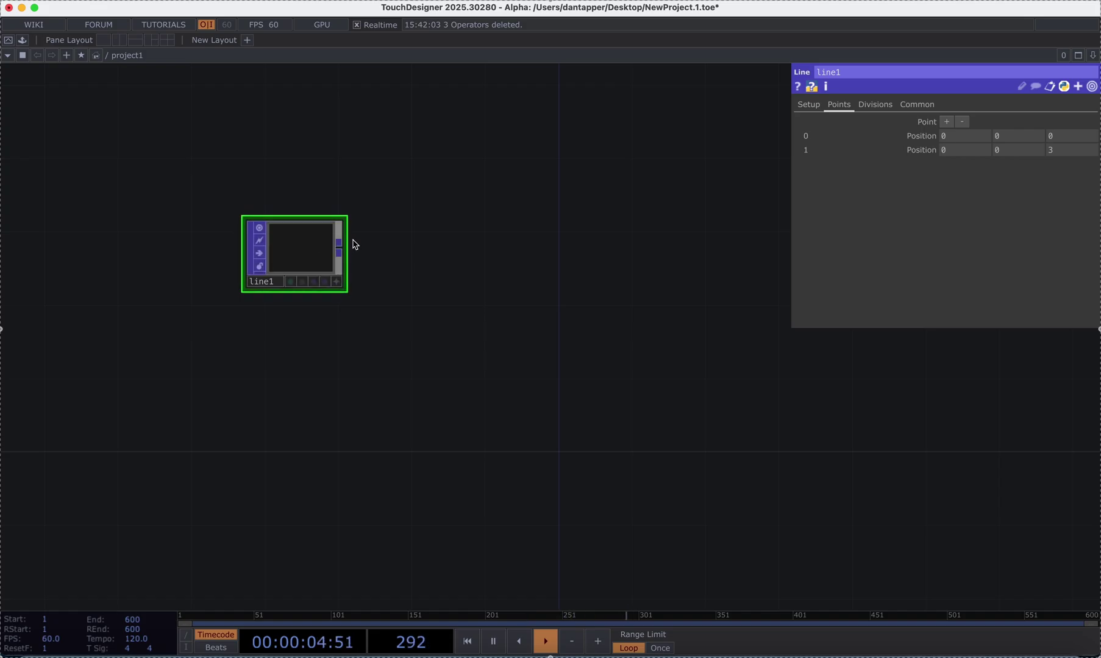
- Add a Copy POP fed by the output of line1
click(510, 248)
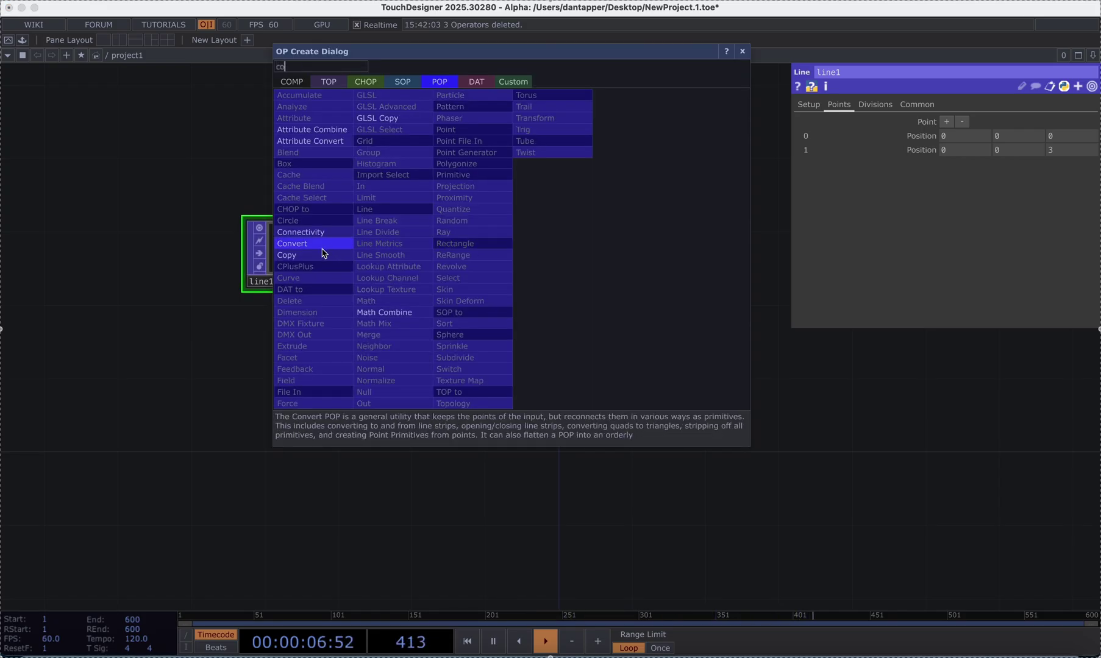
click(317, 322)
click(497, 256)
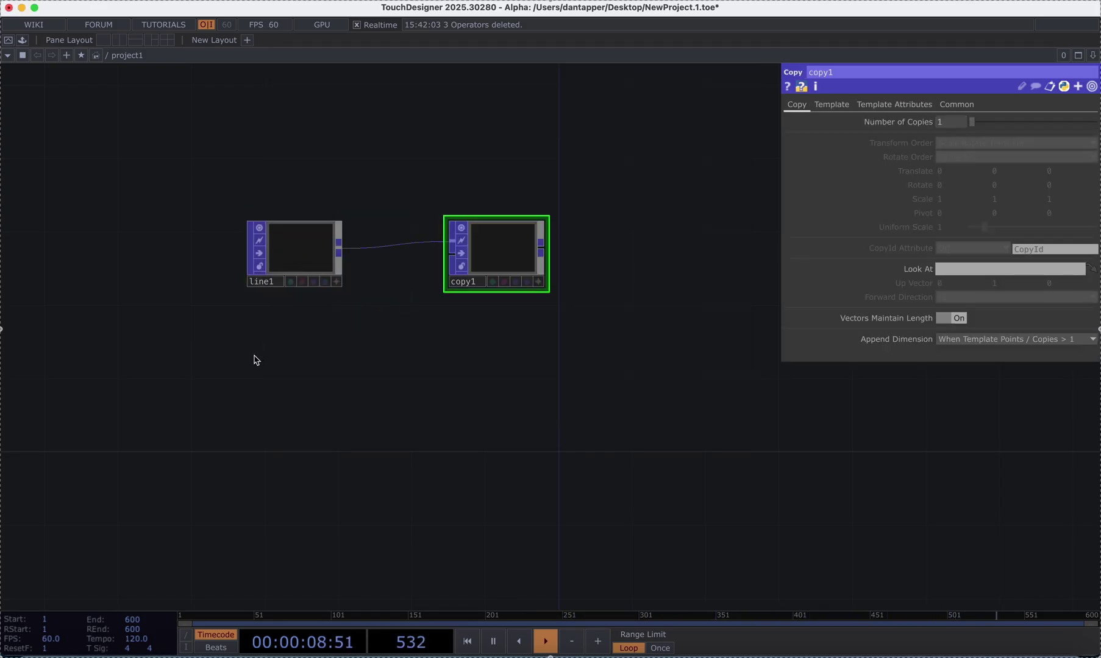
- Add a Grid POP below line1 and connect it to the second input of copy1 as the template
key(Tab)
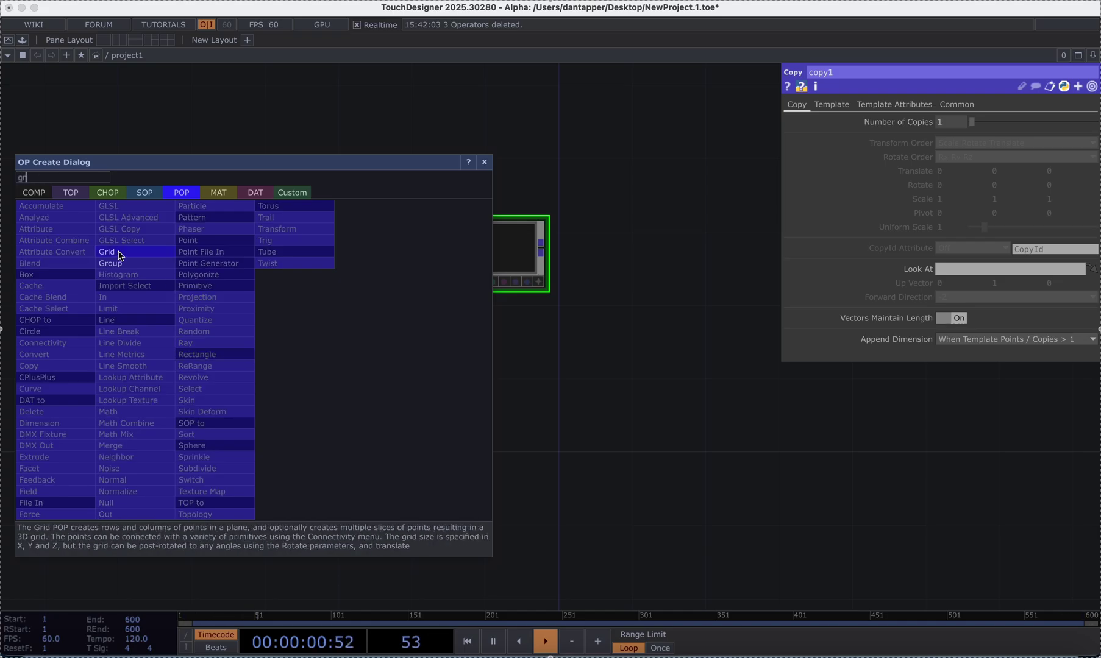
click(107, 252)
click(300, 388)
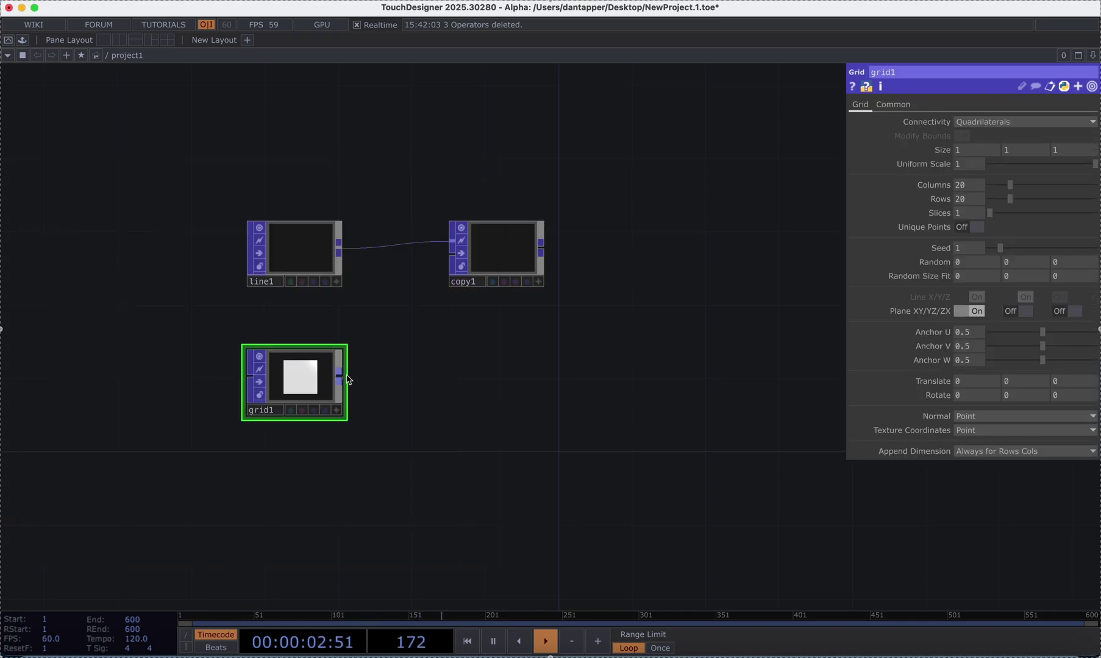
drag(340, 375, 452, 279)
- Set the grid's uniform scale to 10 and inspect the copied lines in the copy1 viewer
click(538, 282)
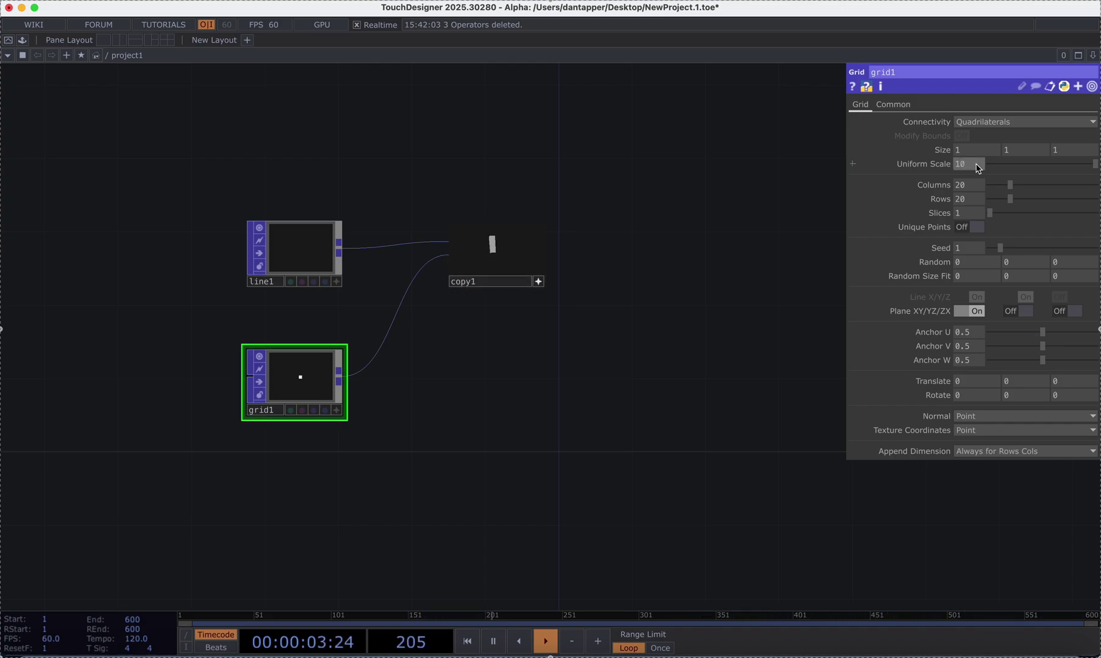
key(Return)
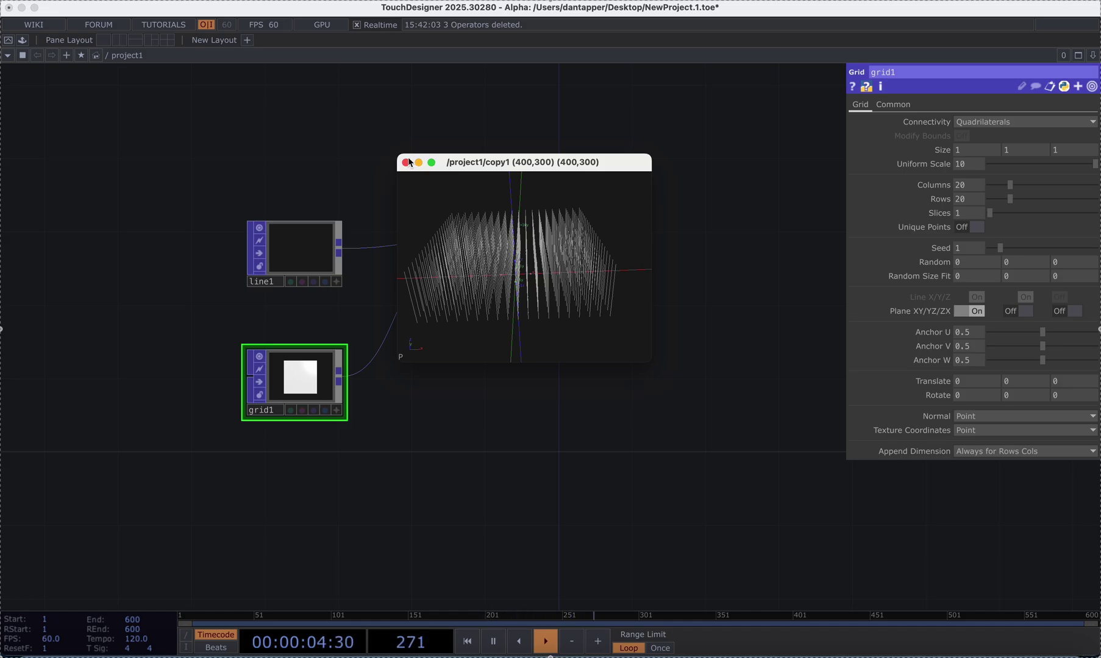
scroll(481, 287, up, 5)
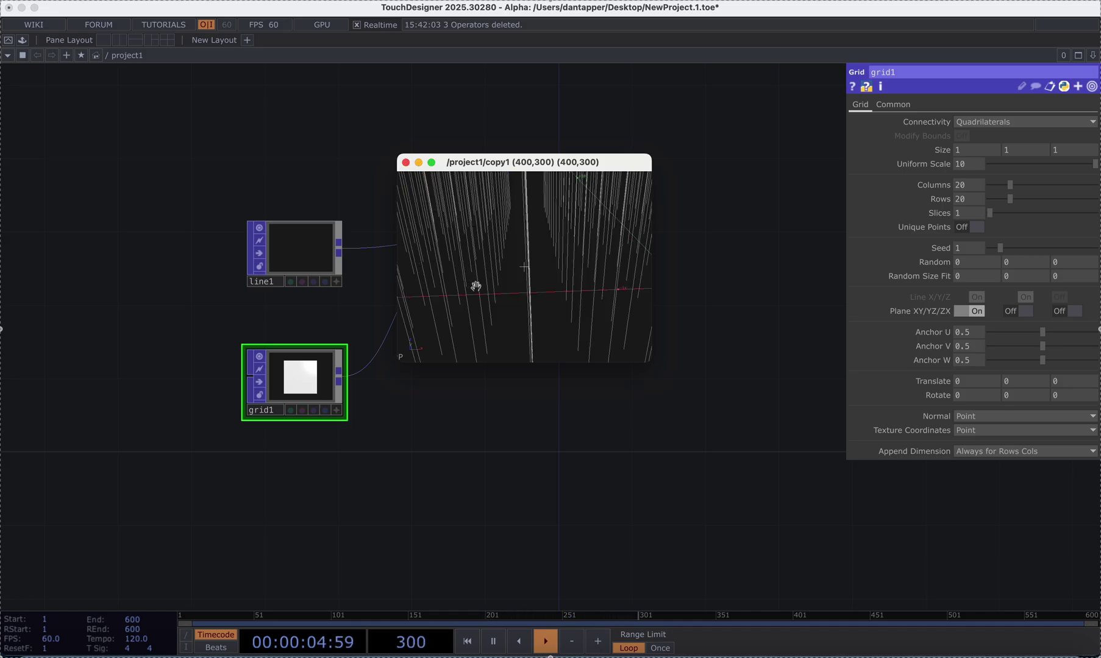
mouse_move(481, 287)
mouse_down()
mouse_move(506, 295)
mouse_move(465, 290)
mouse_up()
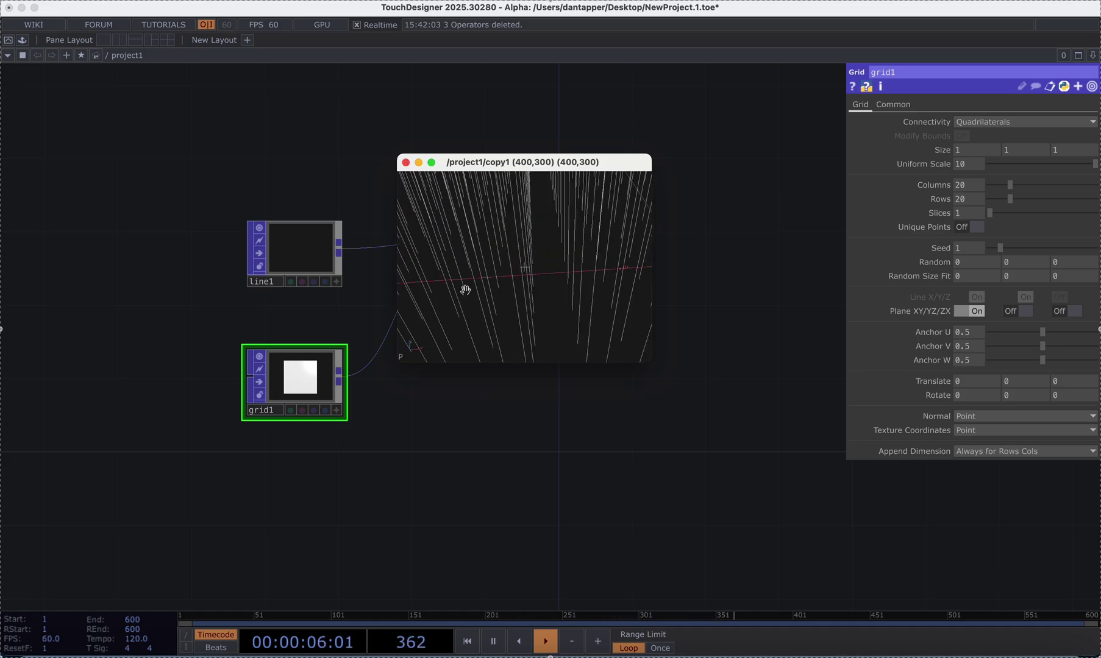
click(405, 162)
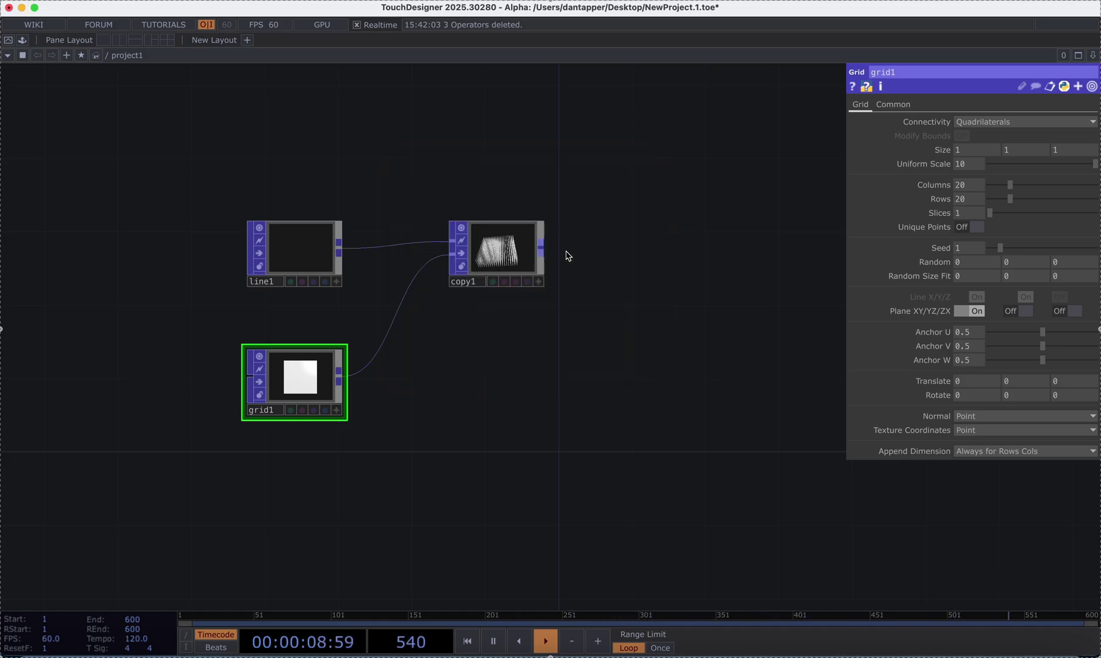
- Add a Noise POP connected to the output of copy1
click(749, 252)
text(no)
key(Return)
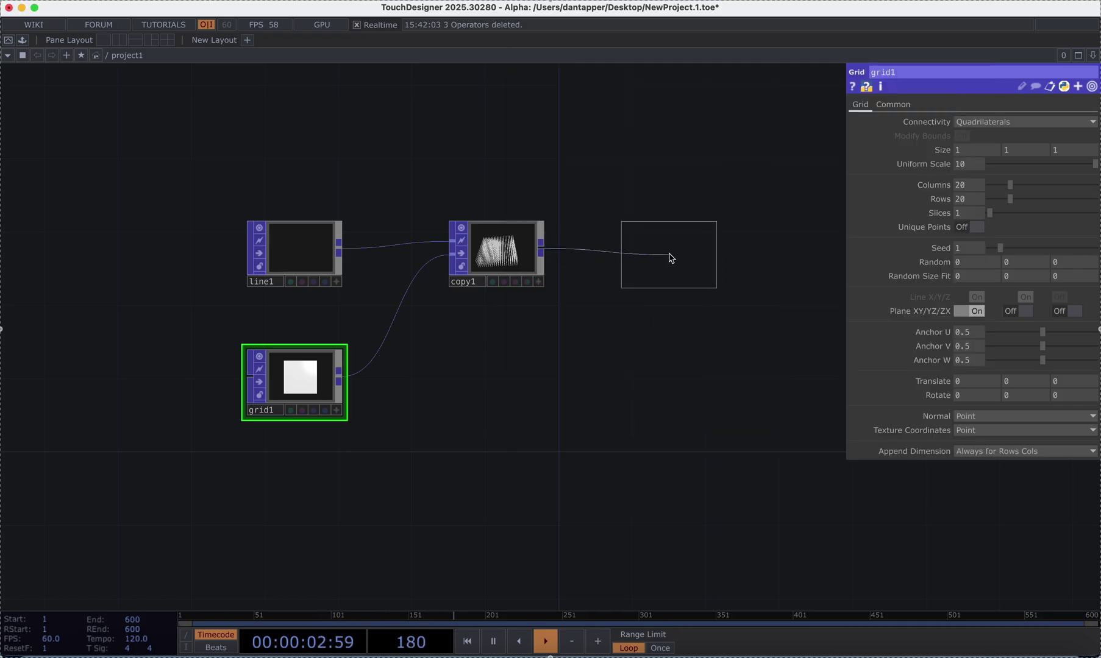
click(670, 257)
scroll(674, 257, up, 5)
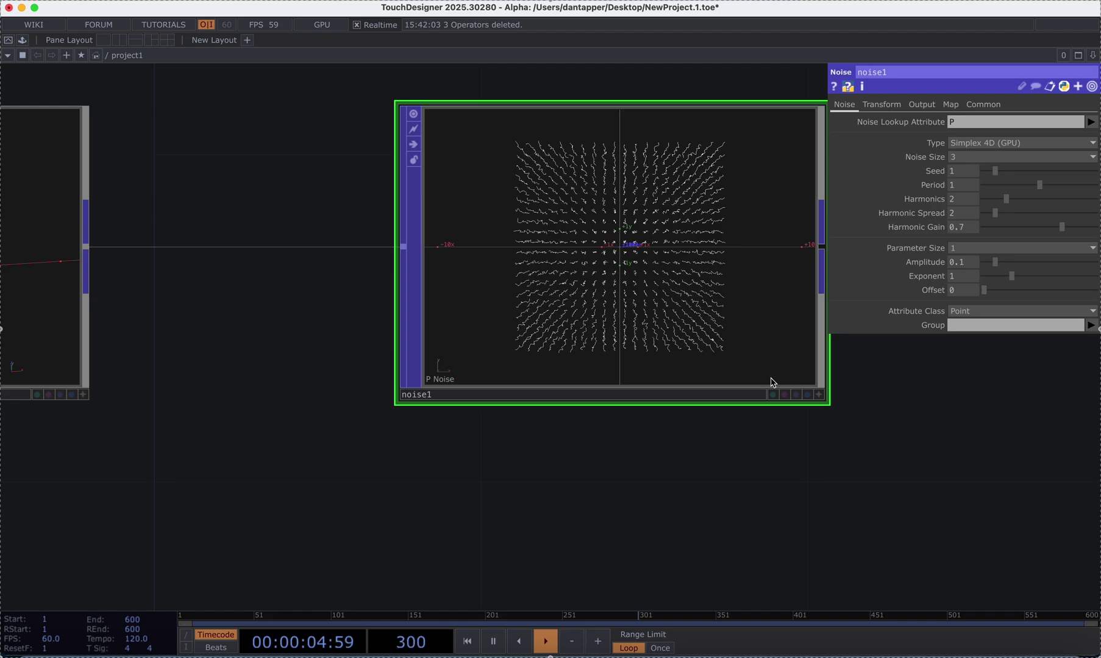
- Set the Noise POP's amplitude to 0.143 and its period to 3
click(822, 397)
drag(700, 331, 699, 290)
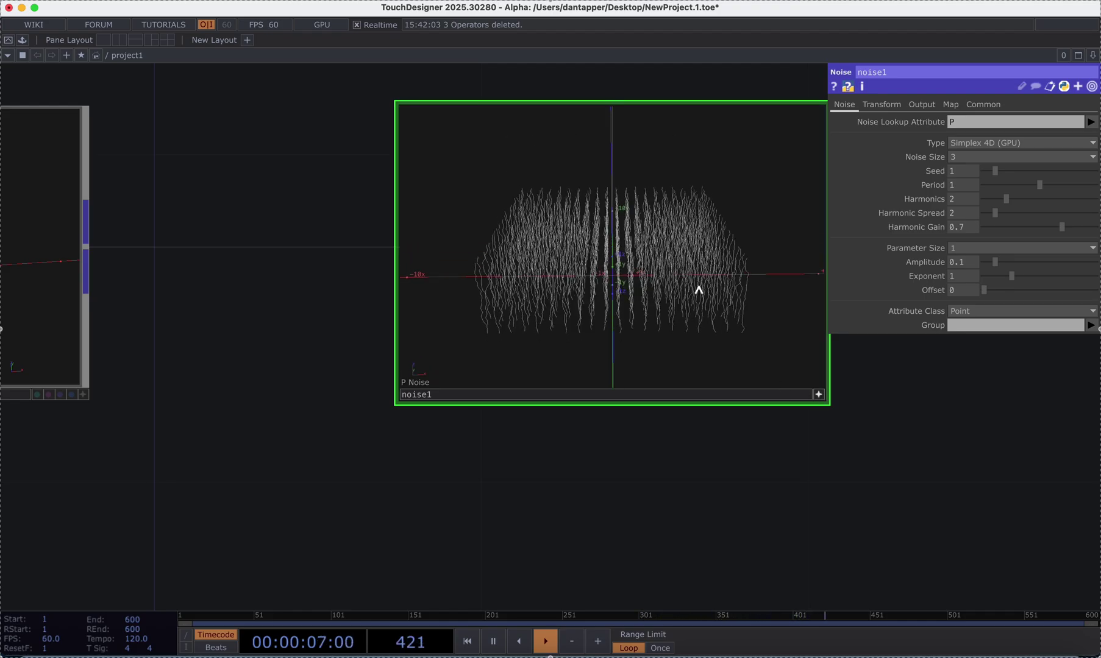
click(819, 397)
drag(604, 288, 786, 287)
scroll(522, 371, down, 5)
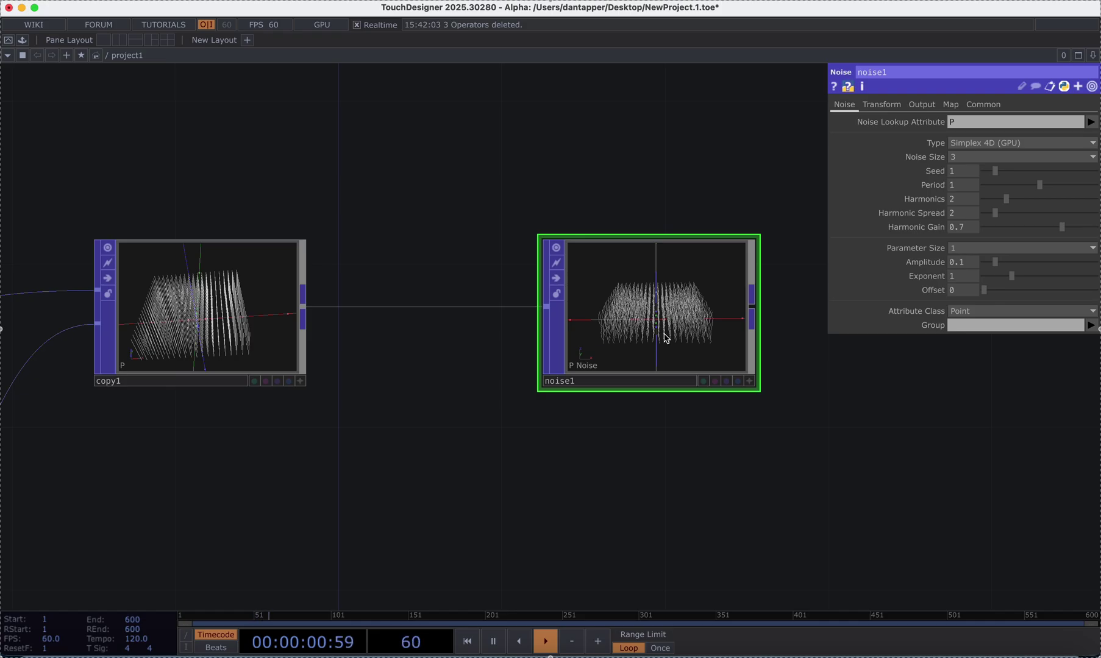
scroll(639, 361, up, 5)
drag(665, 467, 508, 467)
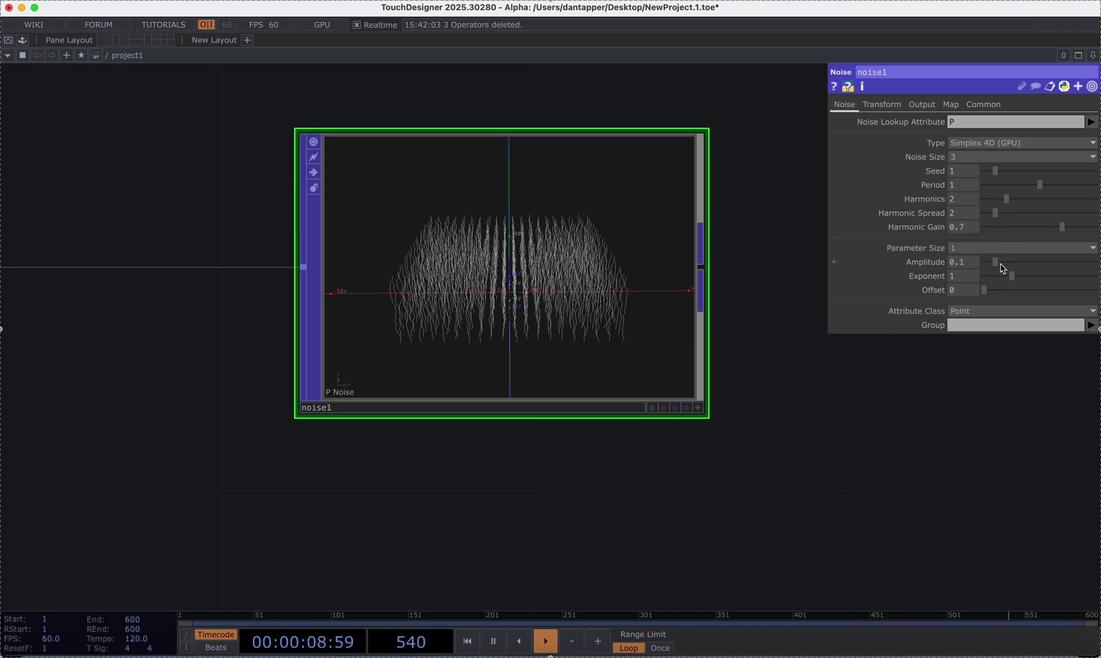
mouse_move(1002, 265)
mouse_down()
mouse_move(1027, 264)
mouse_move(999, 269)
mouse_up()
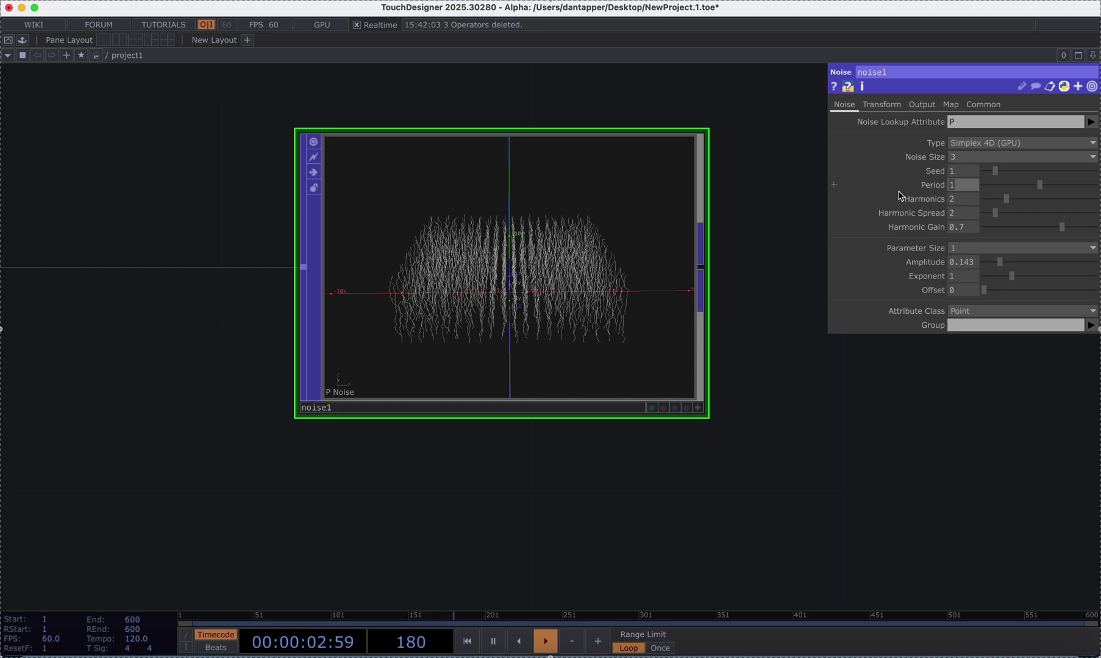
key(Return)
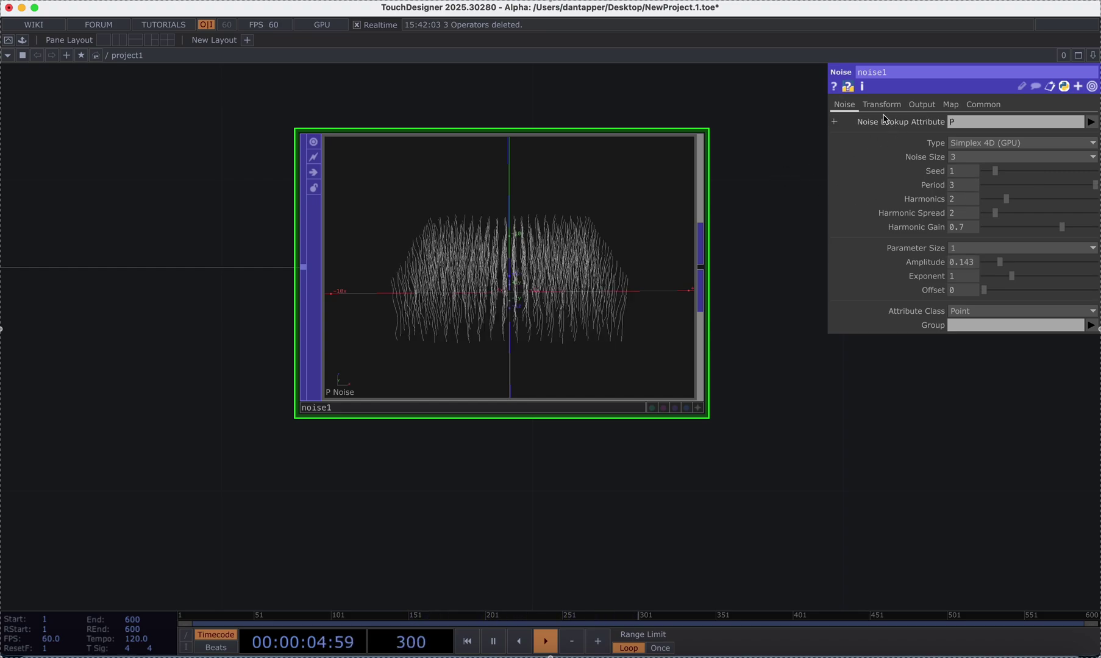
- Animate the Noise POP by driving its Translate 4D with a multiplied time-in-seconds expression, and check the moving lines
click(877, 105)
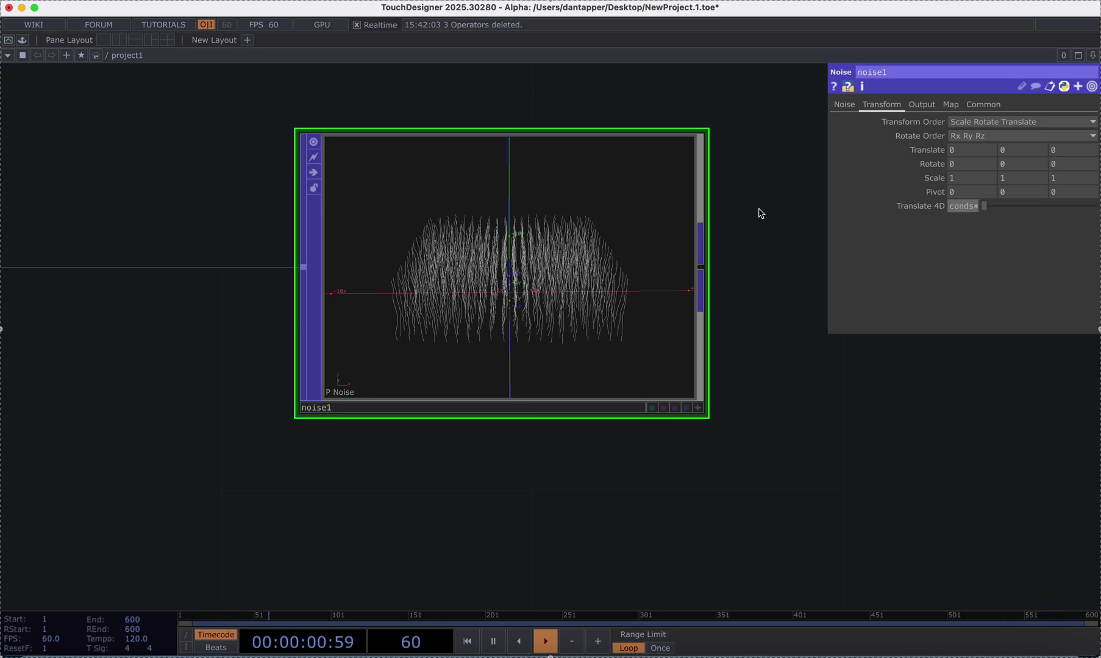
scroll(513, 312, up, 8)
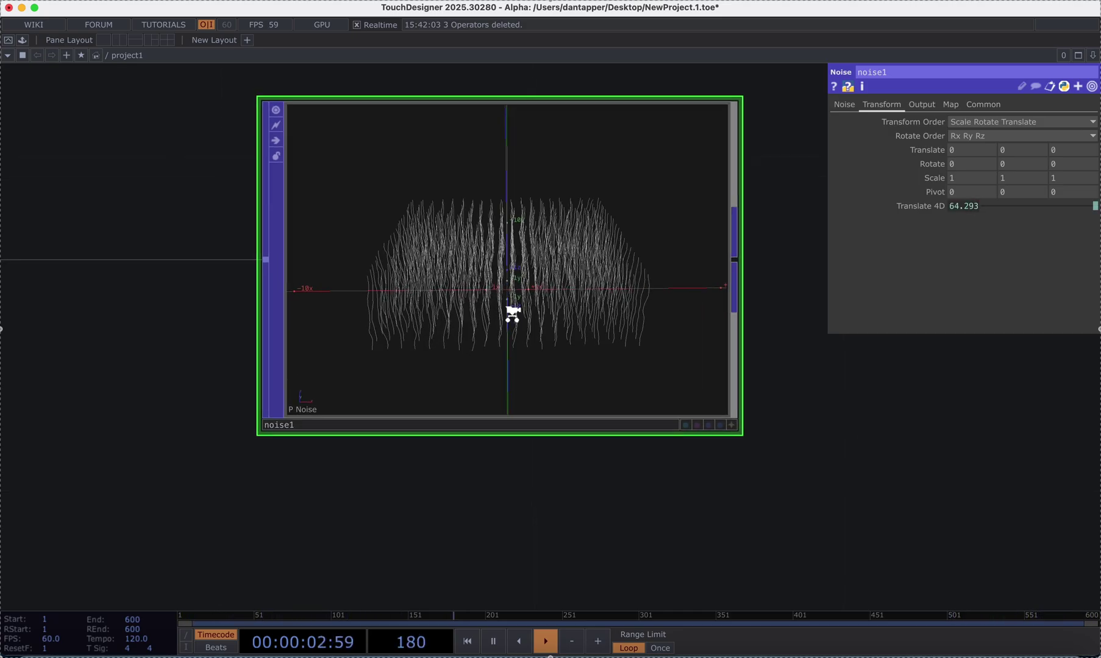
scroll(512, 314, down, 8)
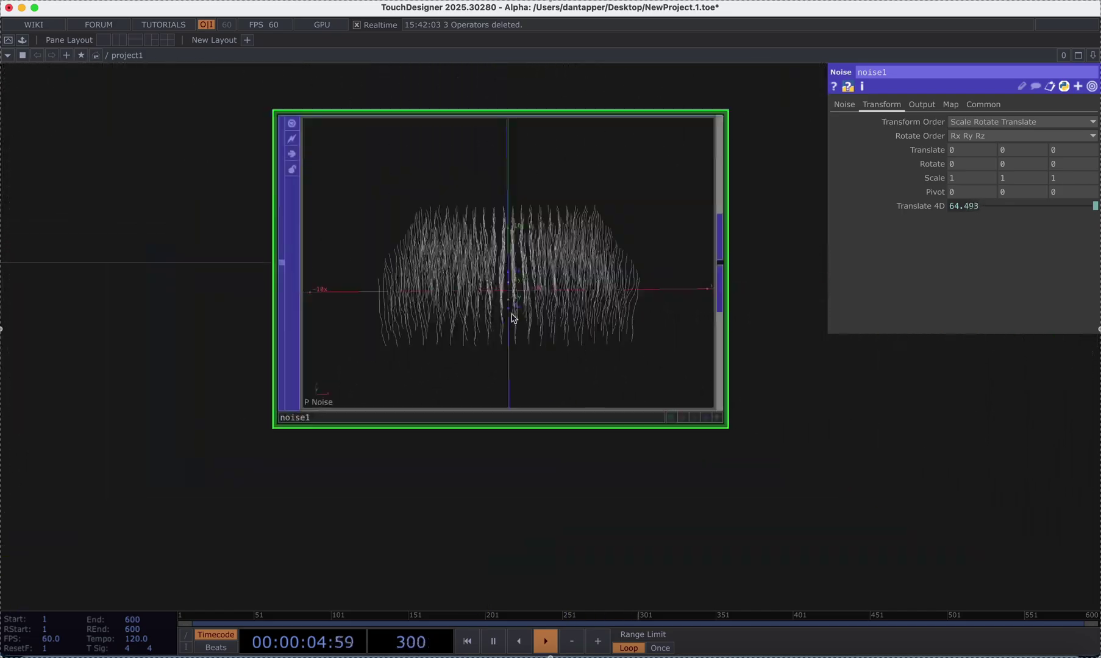
scroll(511, 315, up, 7)
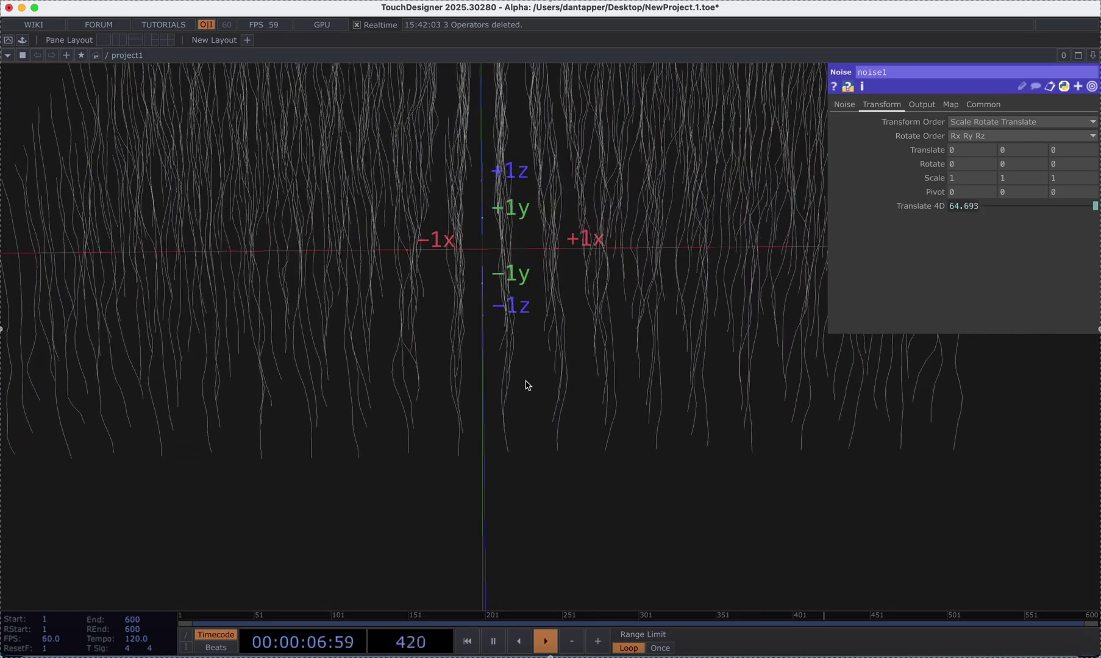
scroll(526, 381, down, 4)
scroll(426, 308, down, 5)
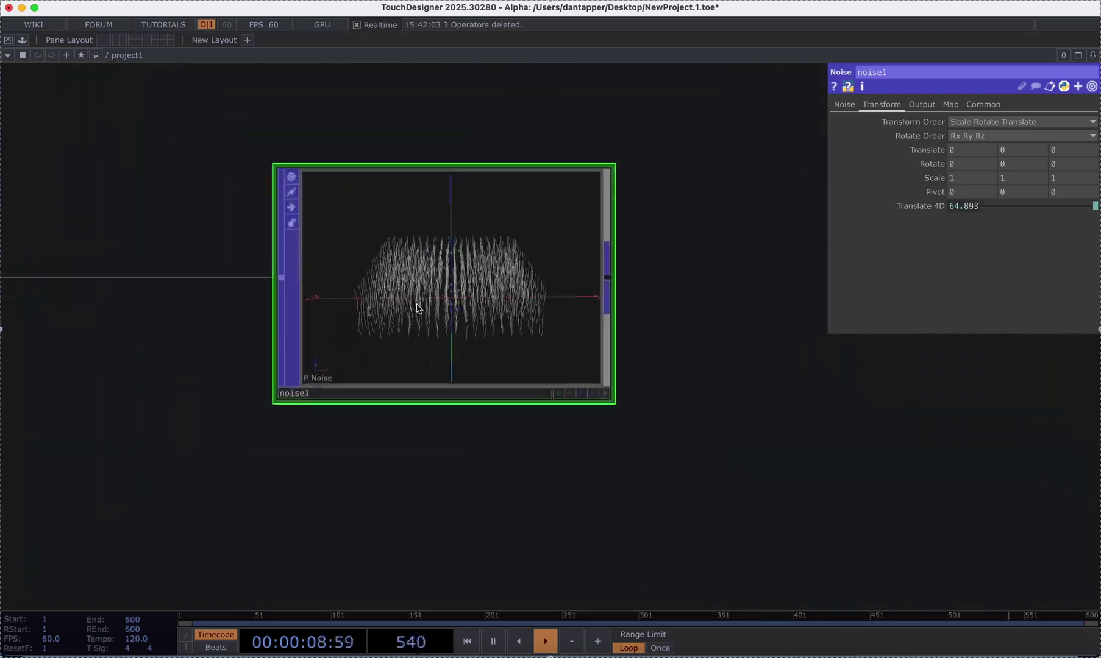
drag(443, 295, 685, 305)
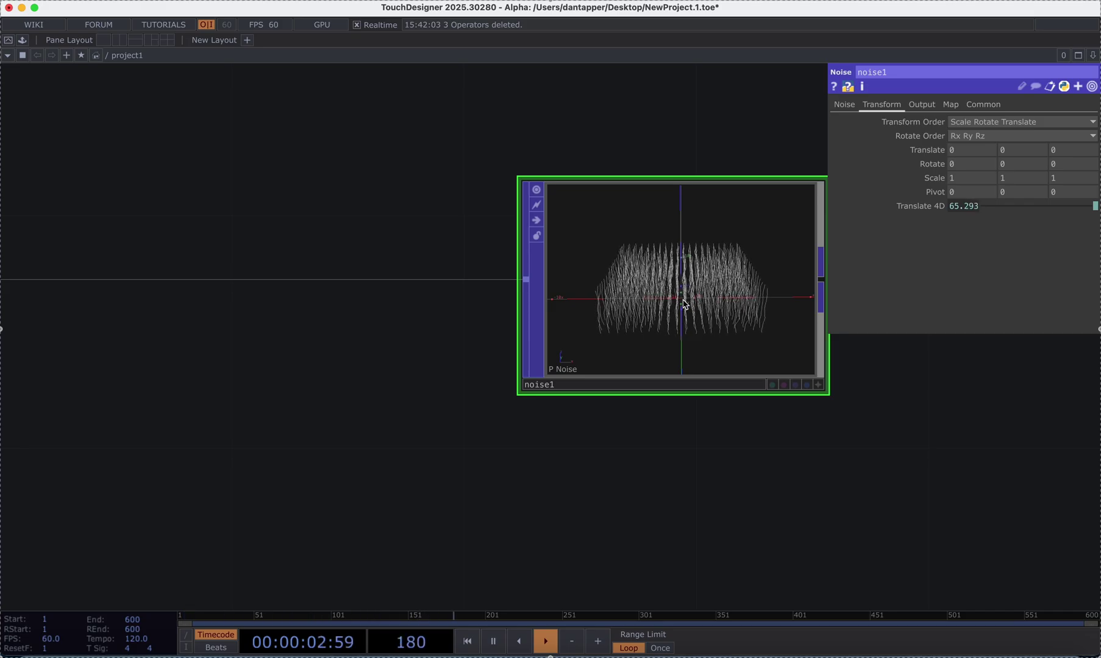
- Examine the moving noise lines up close in the noise1 viewer
scroll(685, 304, up, 5)
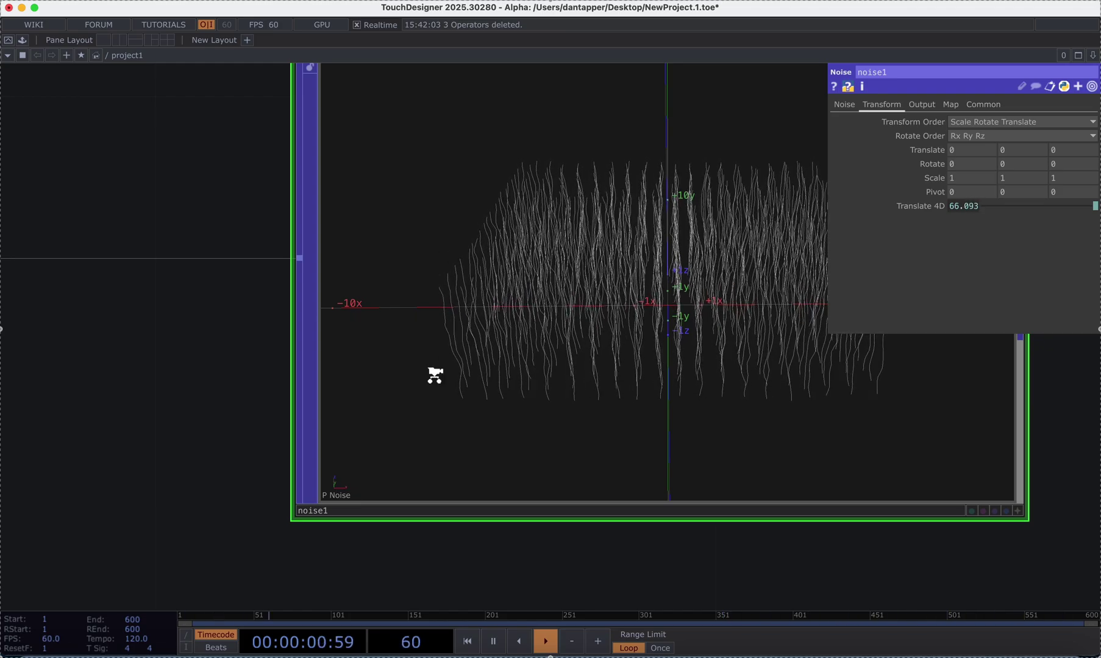
scroll(432, 365, down, 5)
scroll(439, 378, up, 10)
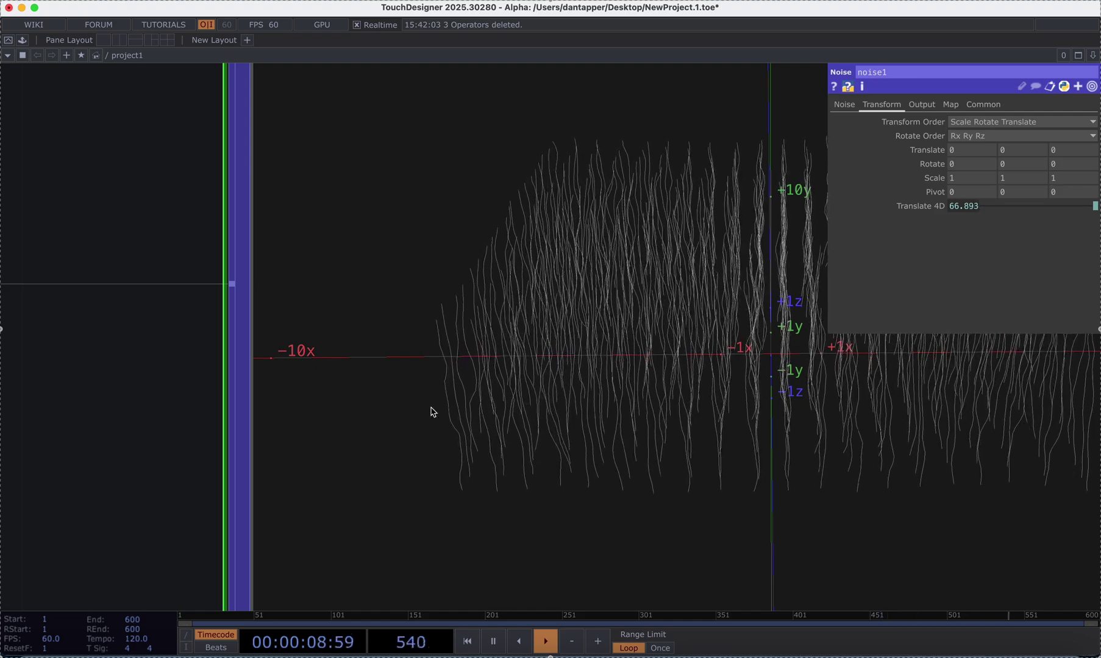
scroll(432, 412, down, 5)
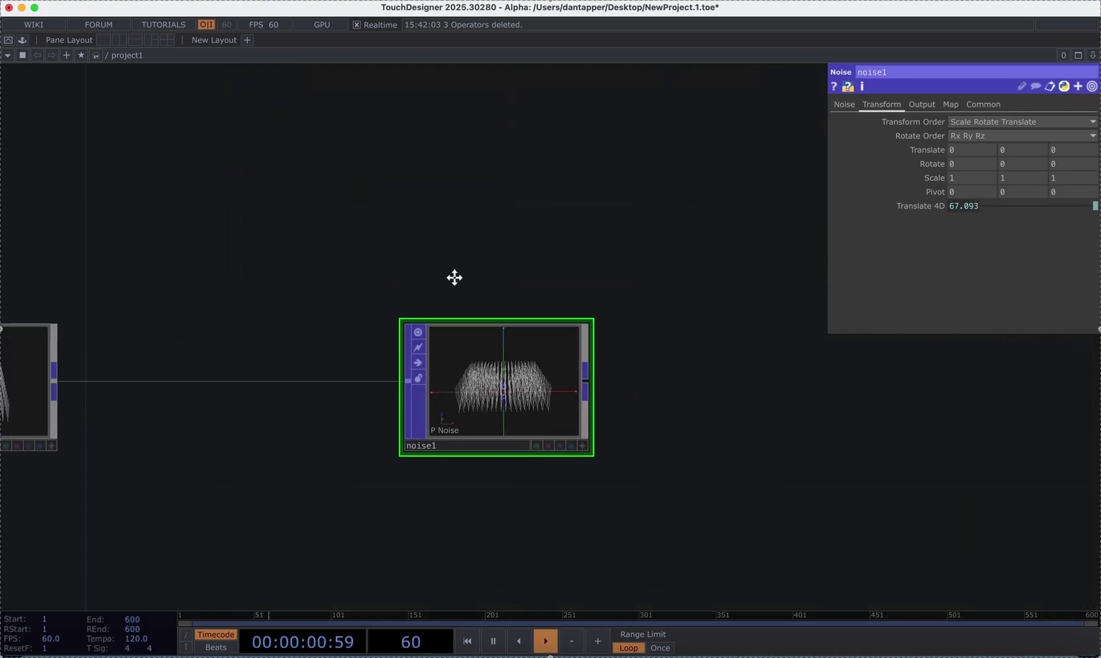
- Insert a Pattern POP on the connection between line1 and copy1
drag(472, 275, 655, 258)
scroll(491, 272, down, 5)
drag(296, 305, 227, 306)
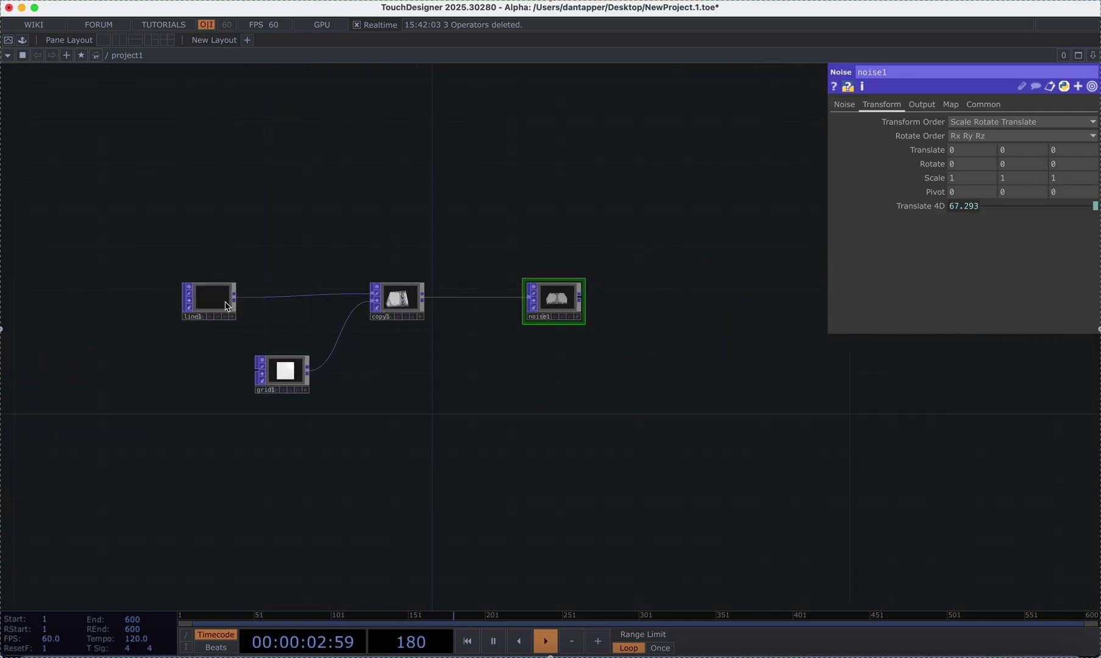
right_click(259, 297)
click(282, 284)
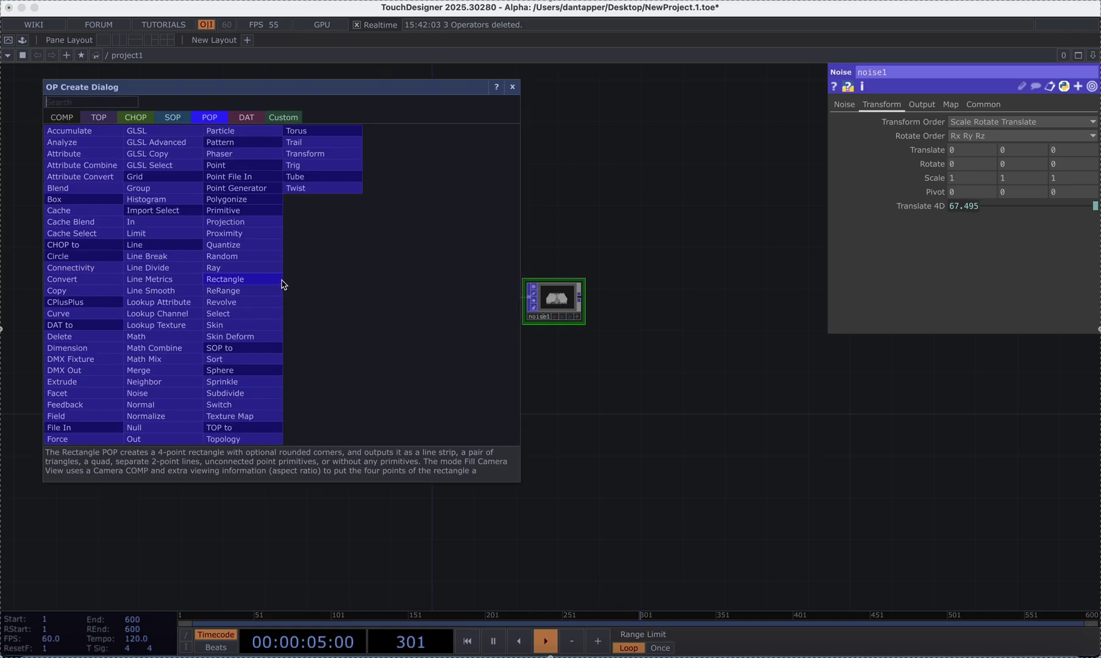
text(r)
key(BackSpace)
key(BackSpace)
key(BackSpace)
text(pa)
click(223, 142)
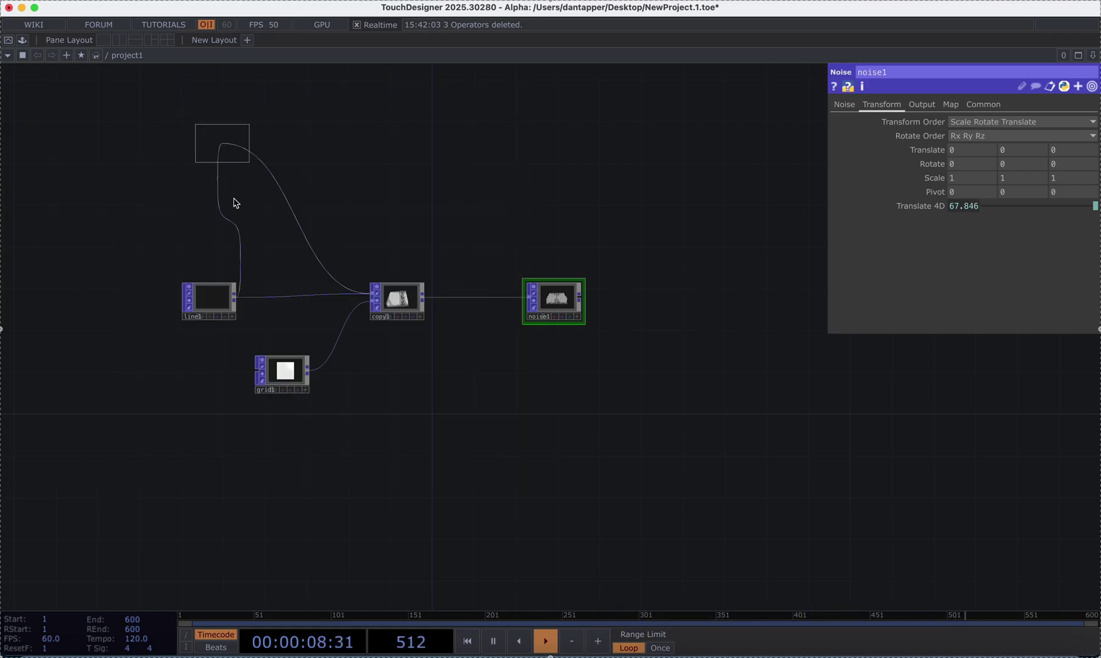
click(279, 310)
- Set the second and third types of pattern1 to Zero and its output attribute scope to mix
click(1024, 191)
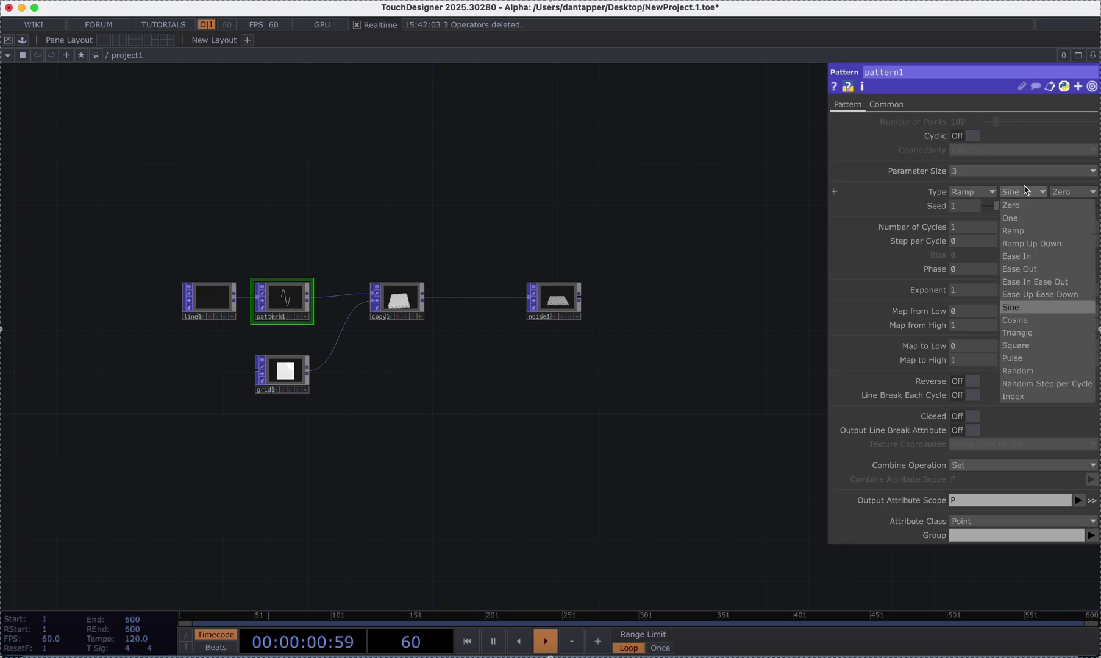
click(1027, 206)
click(1057, 191)
click(1047, 207)
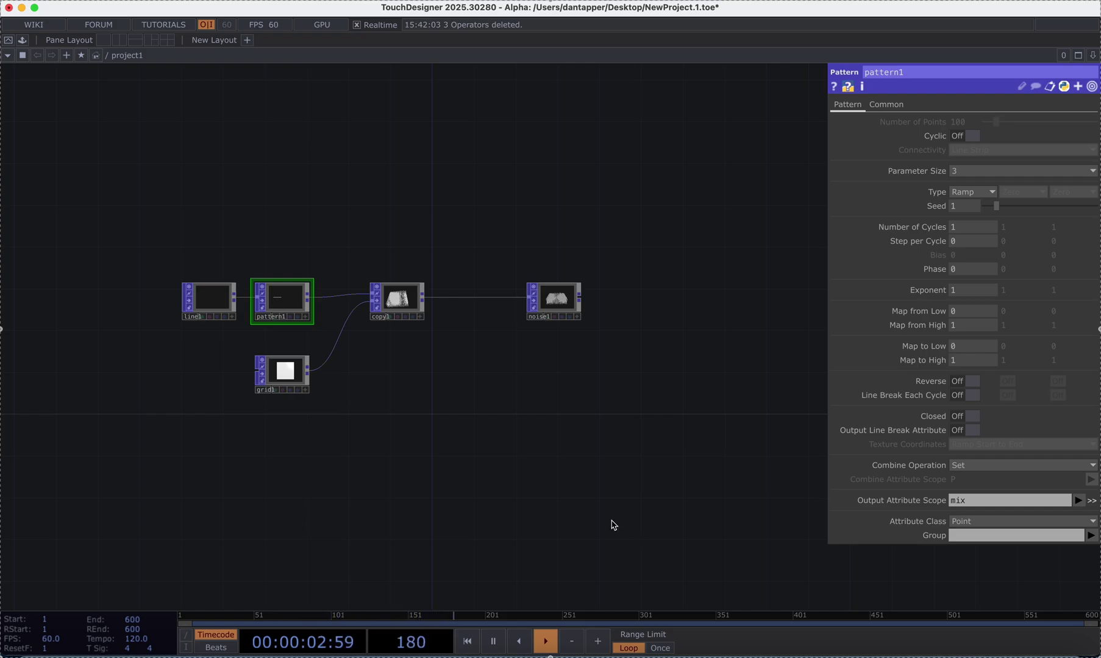
right_click(446, 298)
click(412, 244)
right_click(449, 296)
click(470, 282)
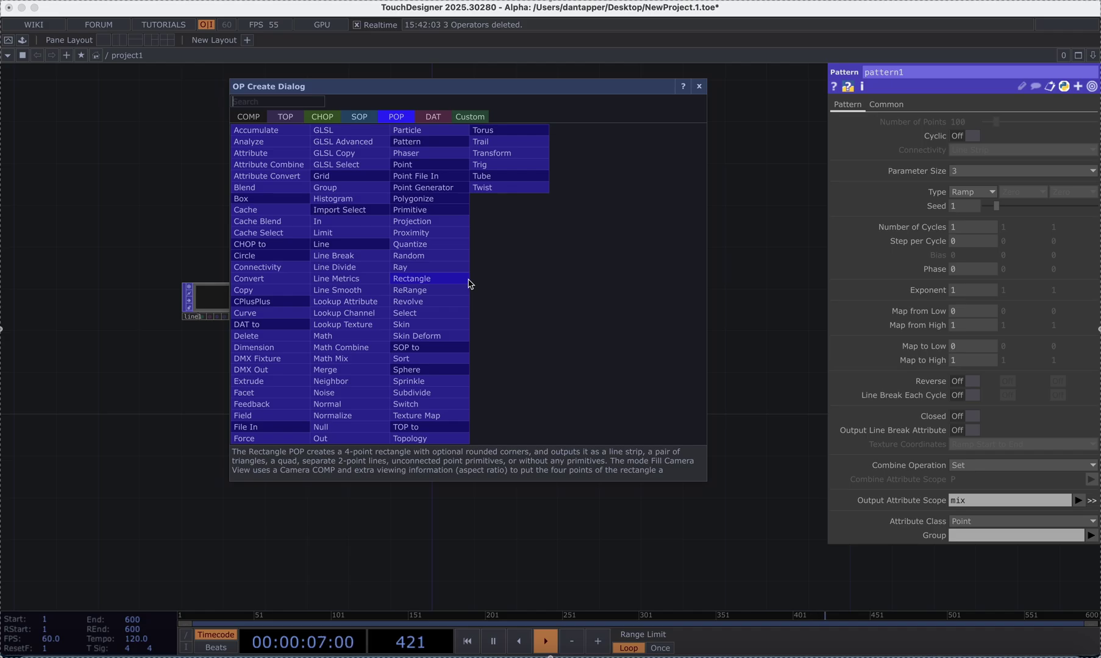
text(math)
key(Return)
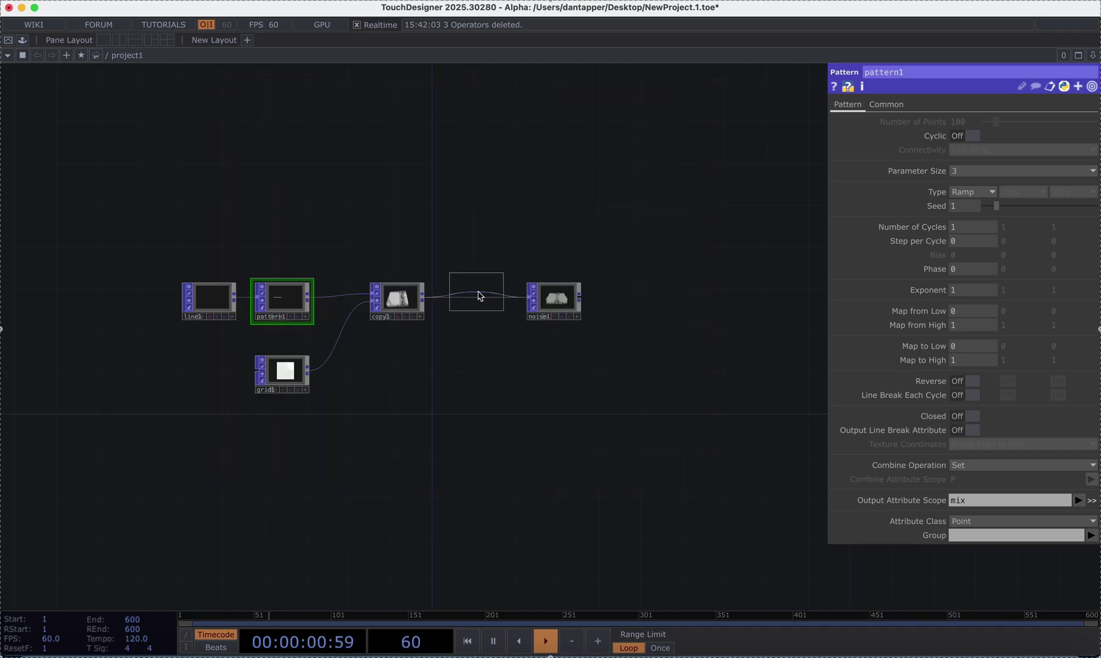
click(479, 296)
key(Delete)
- Move noise1 closer to copy1 and add a Math Mix POP connected to the output of noise1
drag(561, 309, 486, 310)
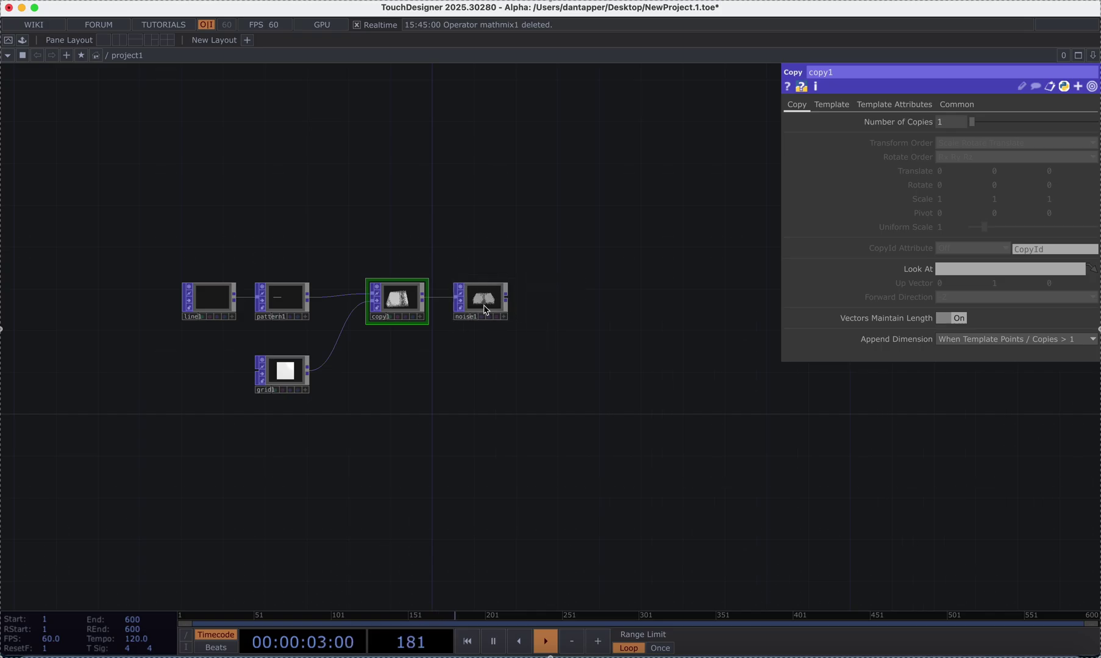
click(629, 304)
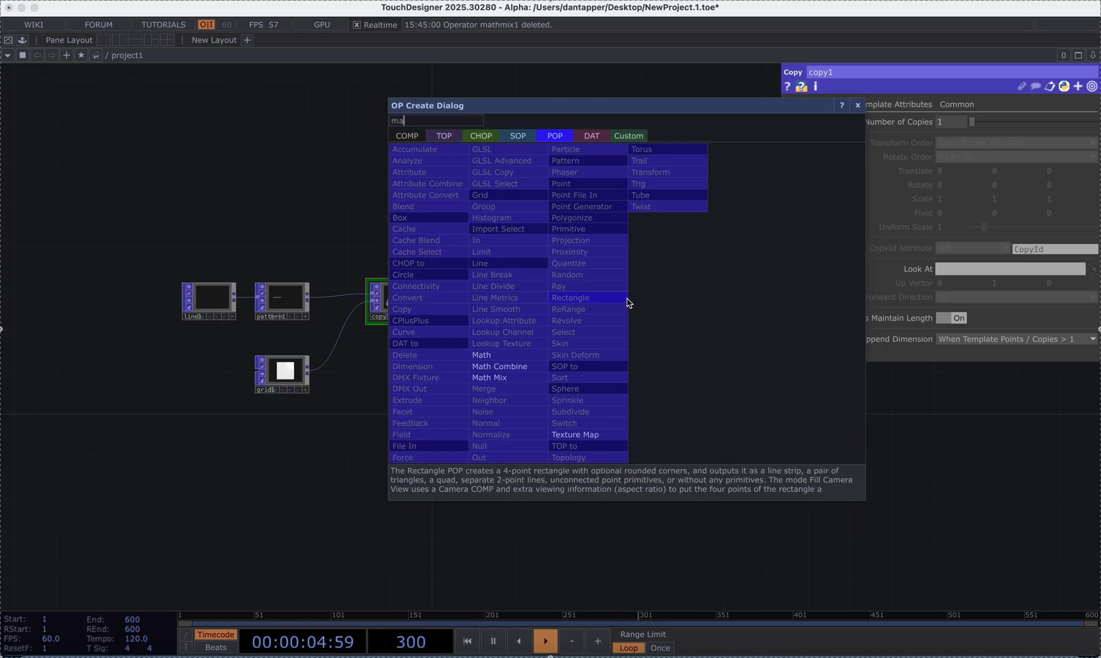
click(497, 364)
click(597, 299)
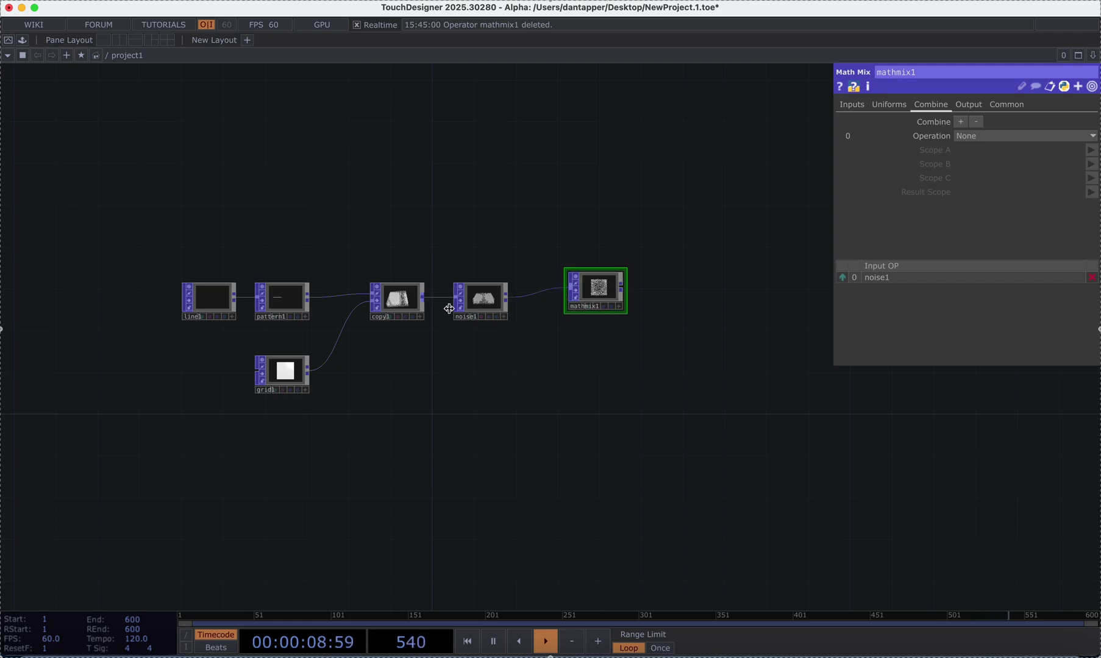
- Connect copy1 as the second input of mathmix1 and activate the mathmix1 viewer
drag(431, 304, 568, 300)
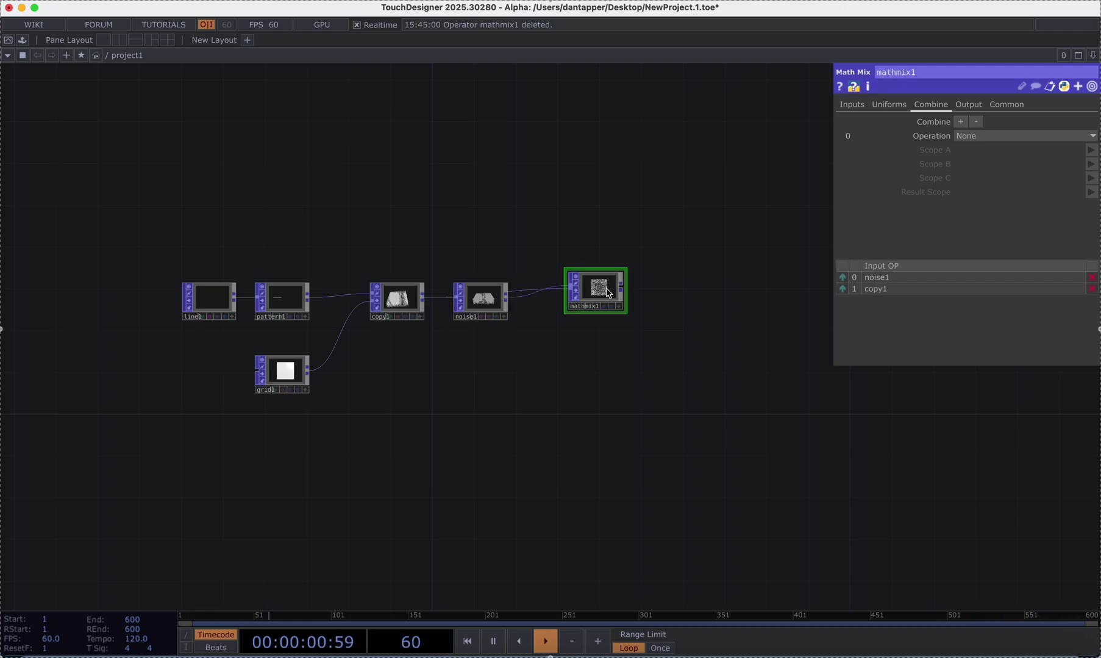
scroll(608, 294, up, 5)
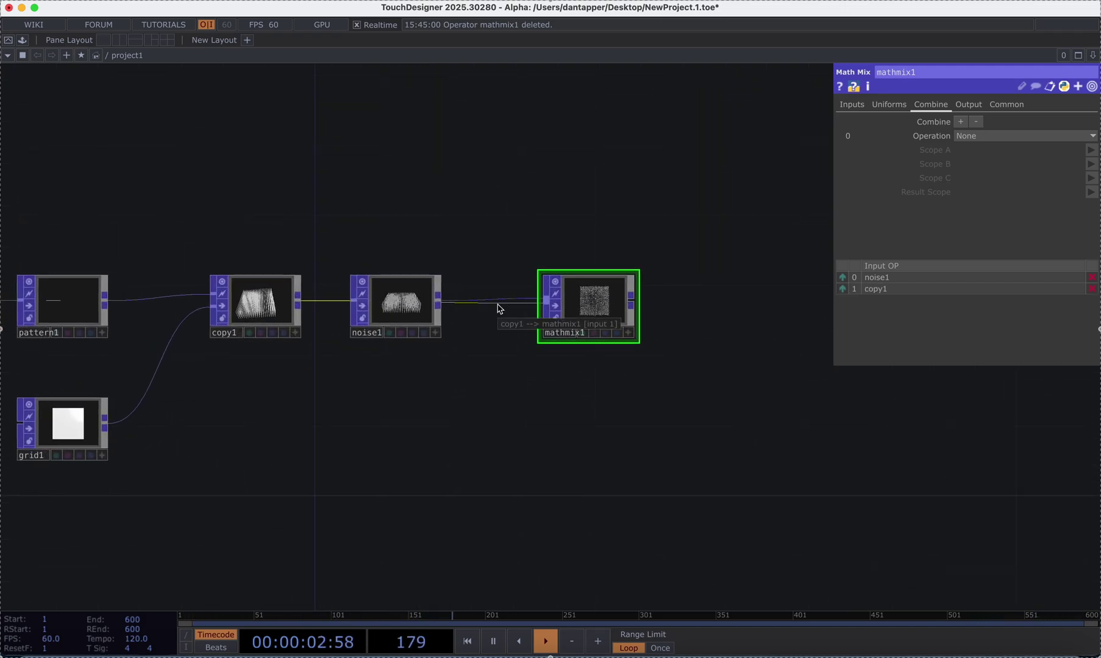
click(628, 332)
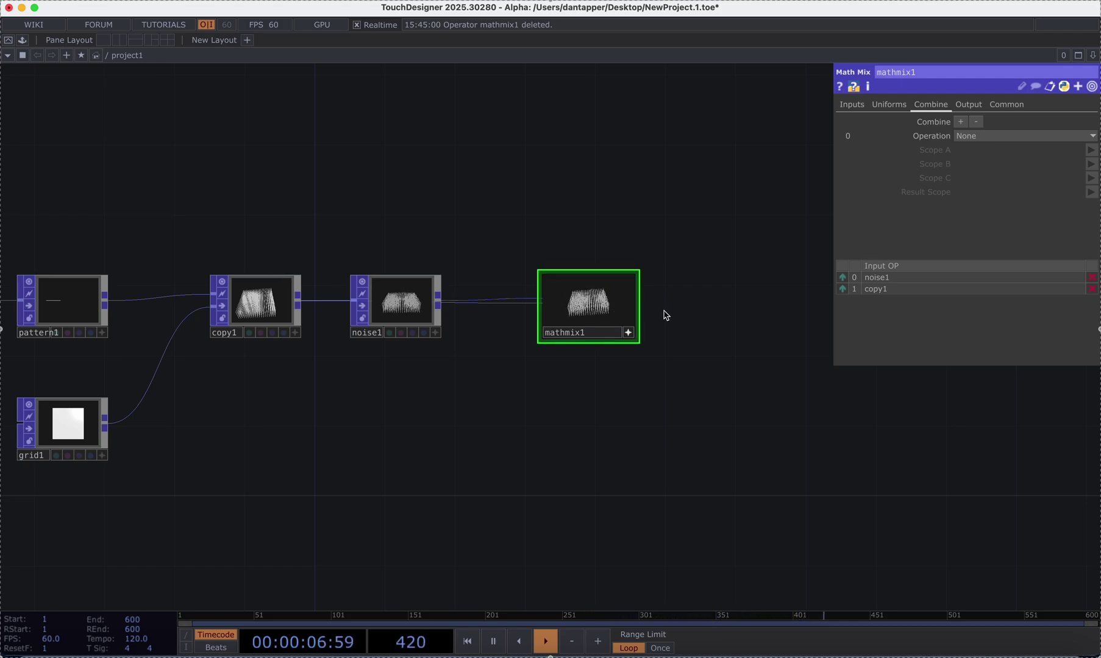
- Move noise1 up, clear of the direct connection from copy1 to mathmix1
scroll(393, 296, up, 6)
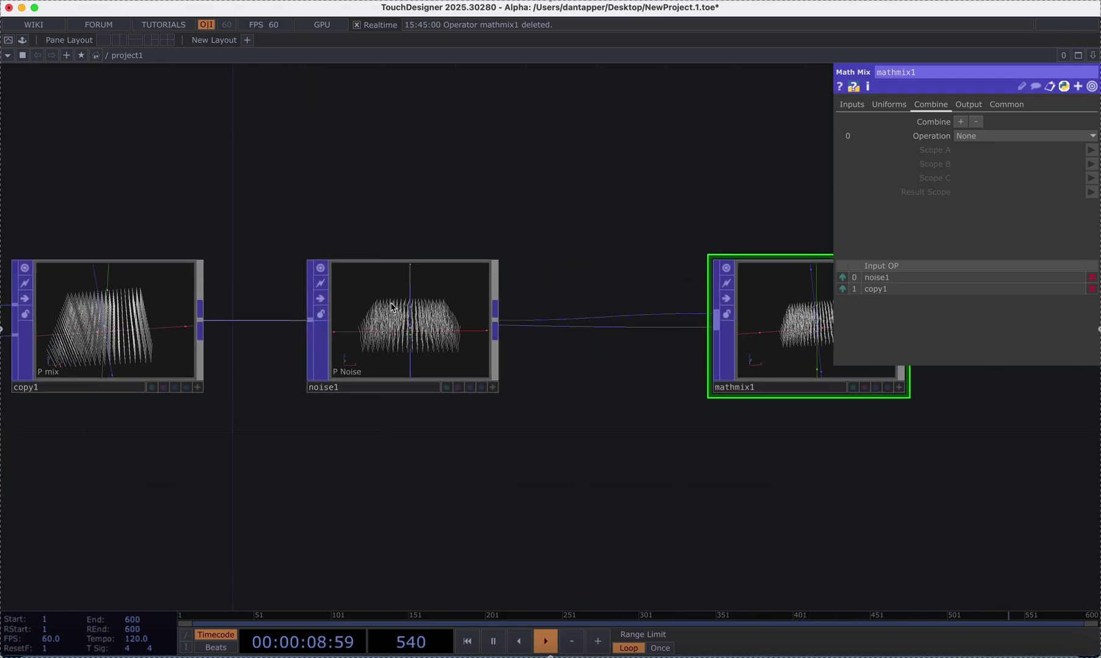
drag(393, 296, 393, 207)
click(408, 231)
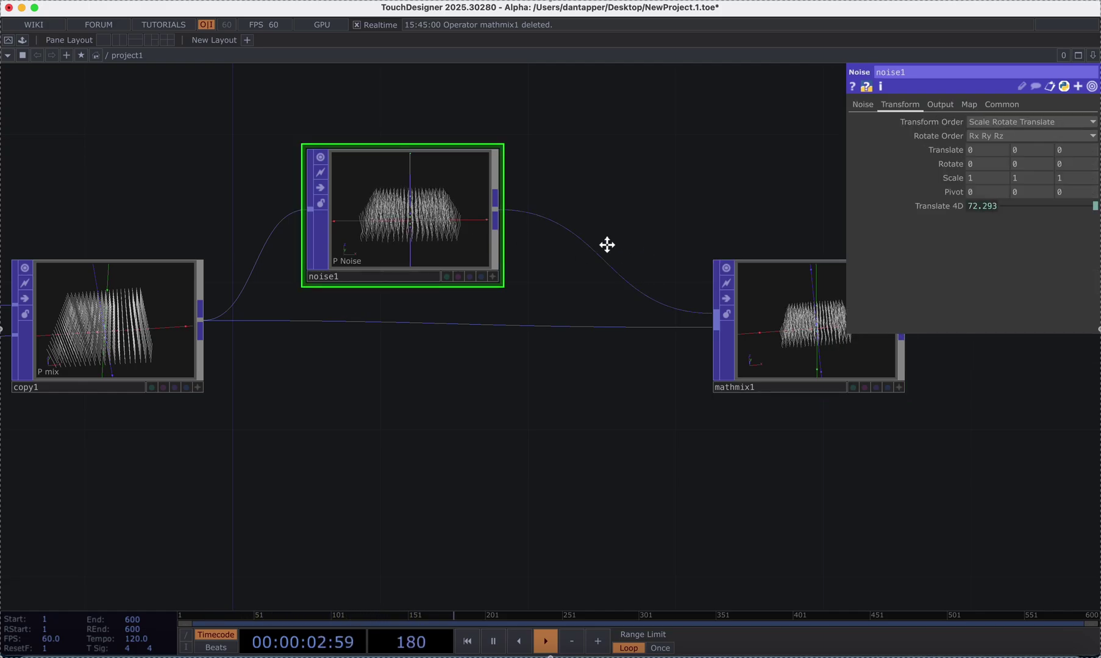
- Set the combine operation of mathmix1 to mix(A, B, C) with Scope A as in1_P
scroll(585, 244, right, 5)
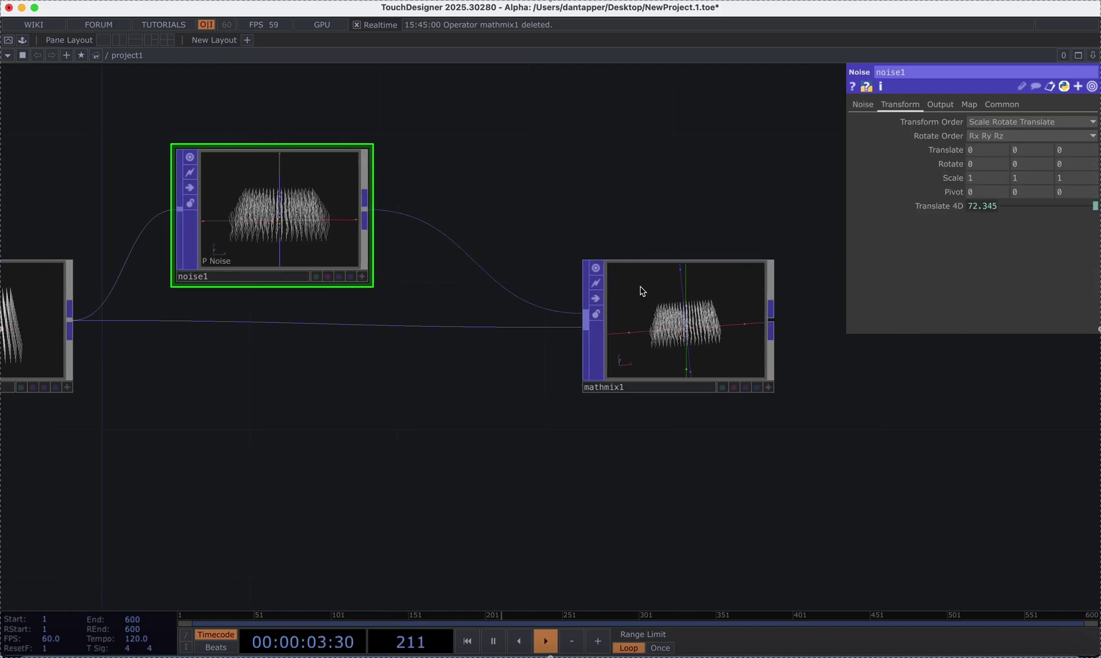
click(619, 324)
click(990, 136)
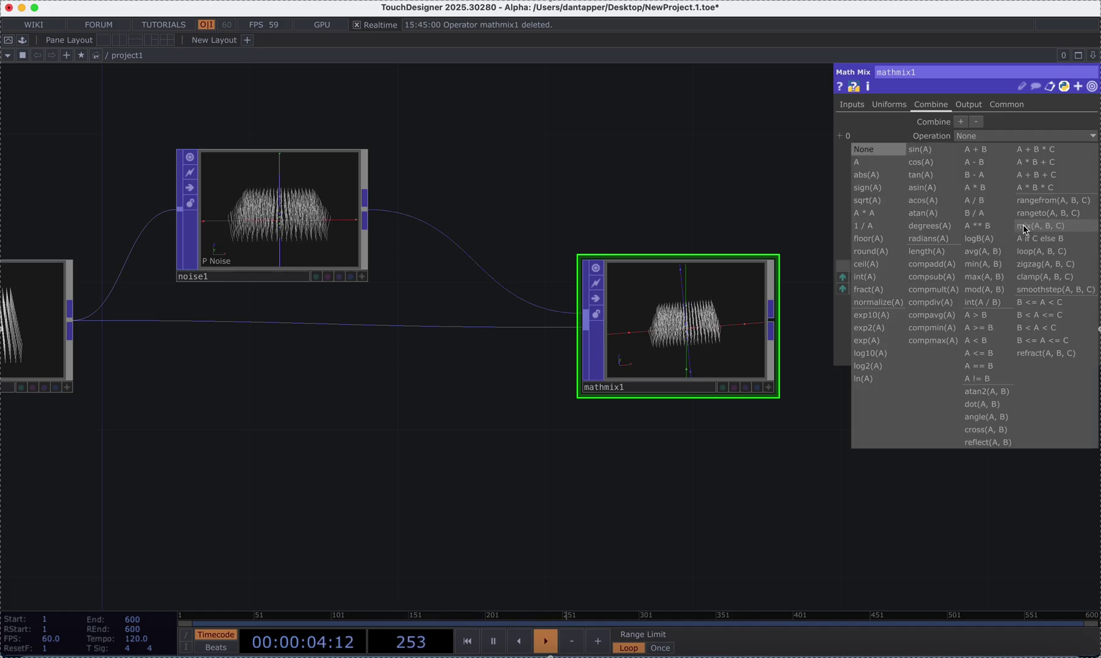
click(1024, 227)
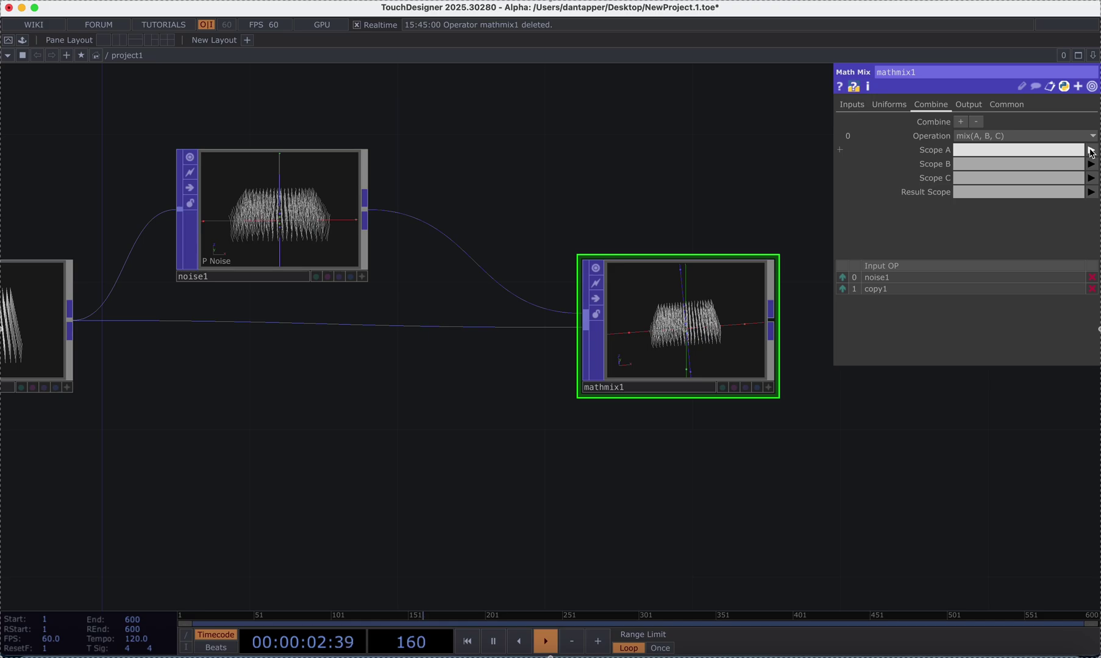
click(1090, 150)
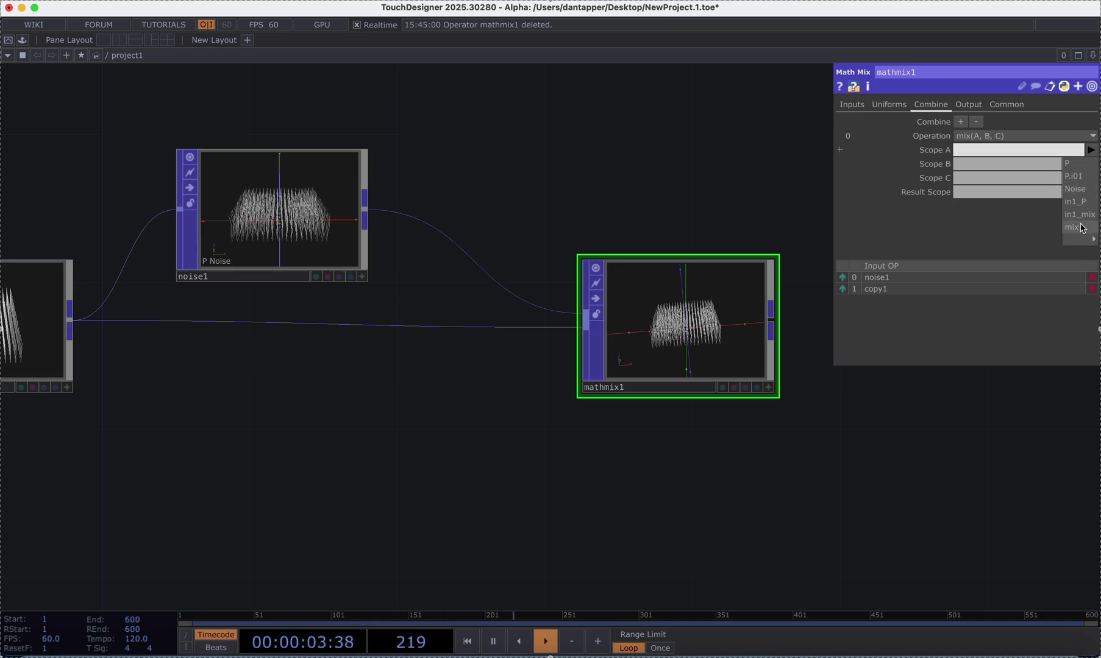
click(1079, 202)
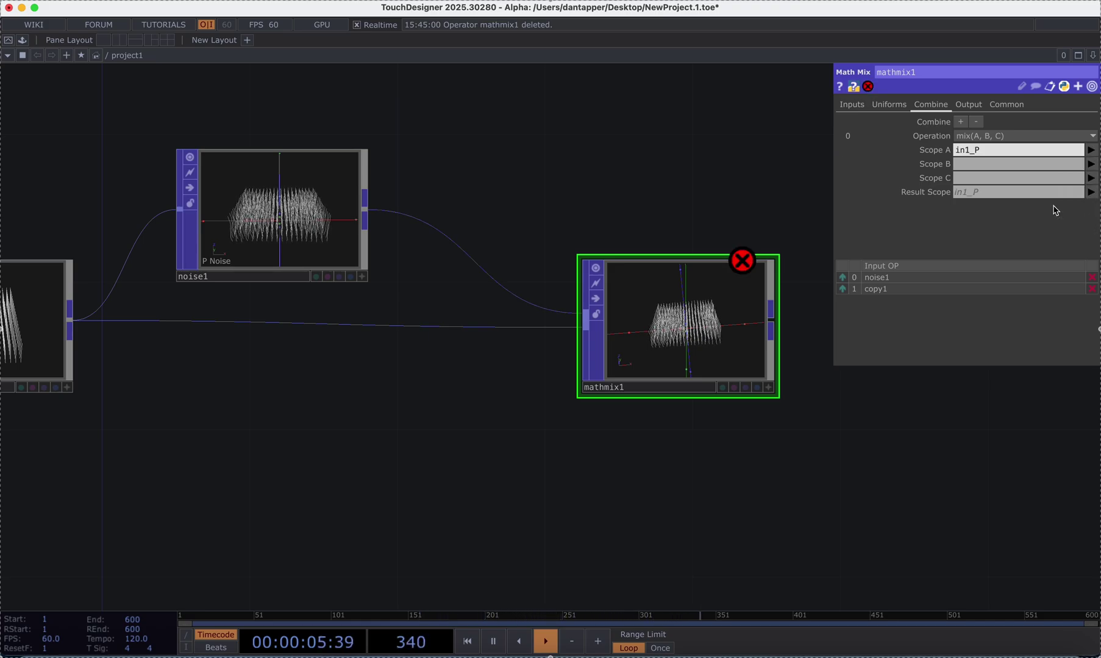
- Set Scope B of mathmix1 to P, Scope C to mix and Result Scope to P
scroll(637, 251, down, 4)
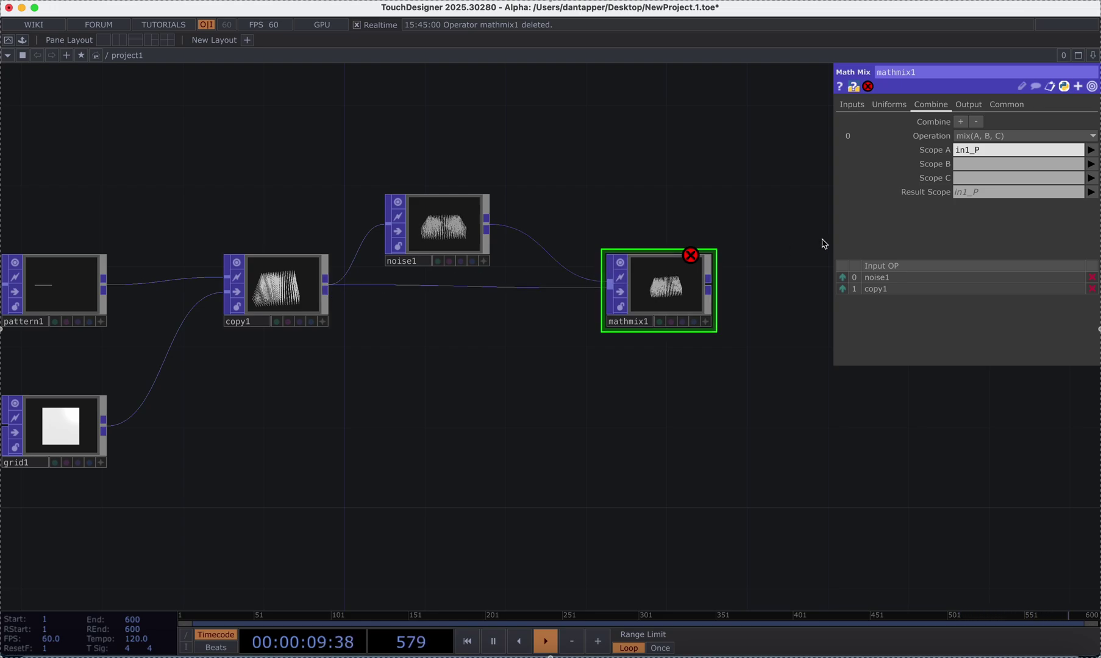
click(1092, 164)
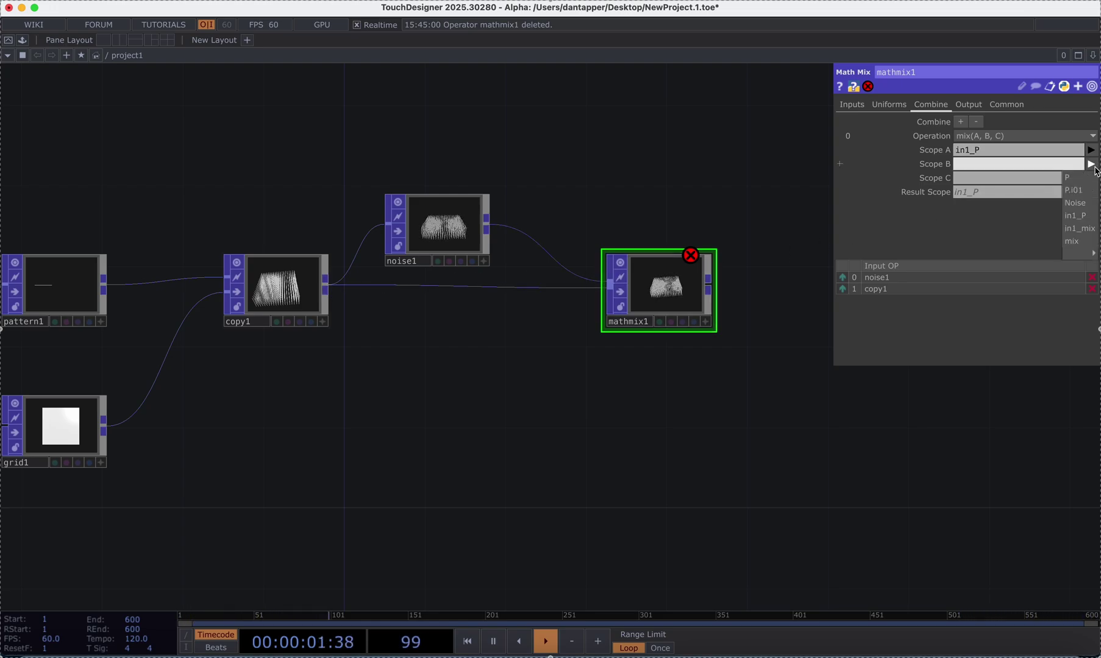
click(1091, 178)
click(1091, 178)
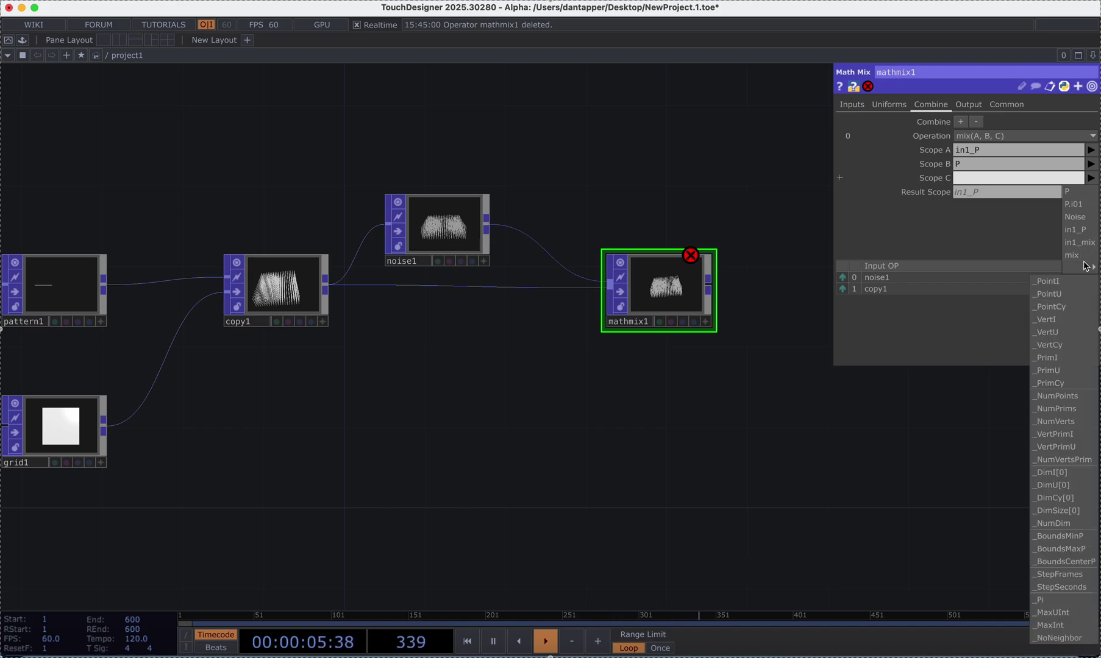
click(1065, 255)
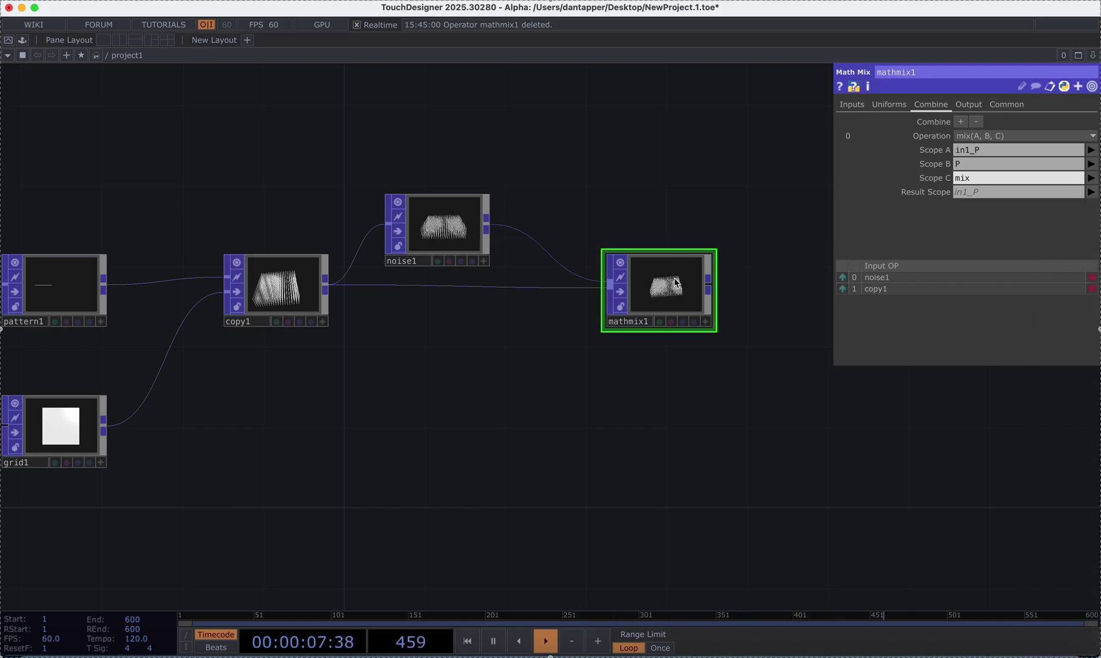
click(1091, 192)
click(1088, 208)
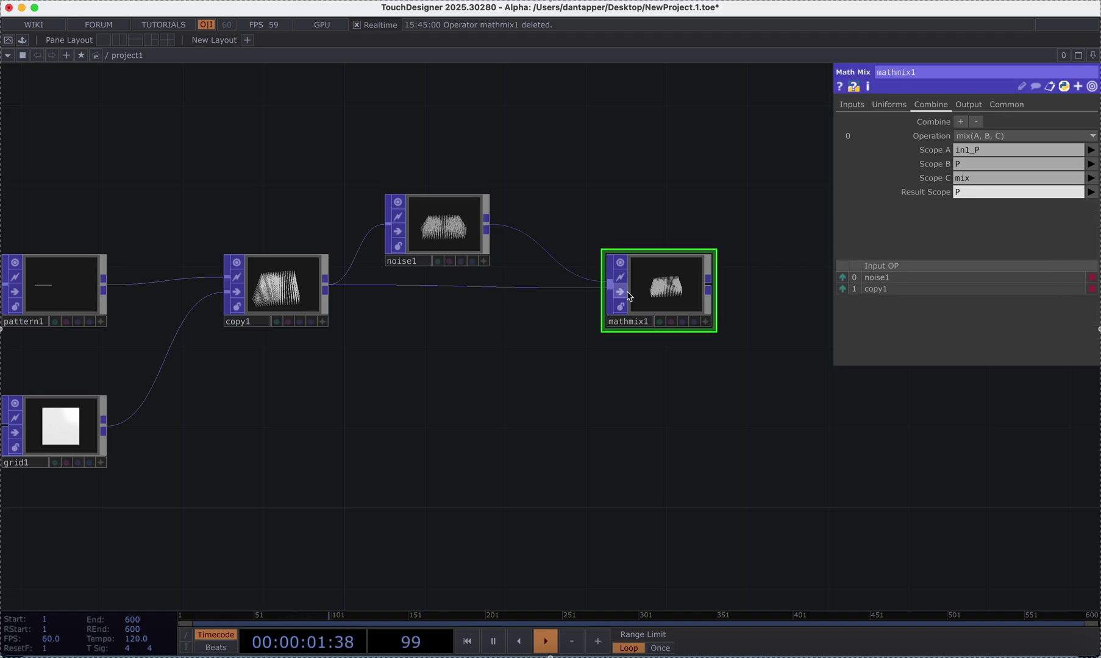
- Examine the mixed lines in the mathmix1 viewer, comparing the motion at their bases and tips
scroll(663, 294, up, 10)
scroll(665, 297, down, 3)
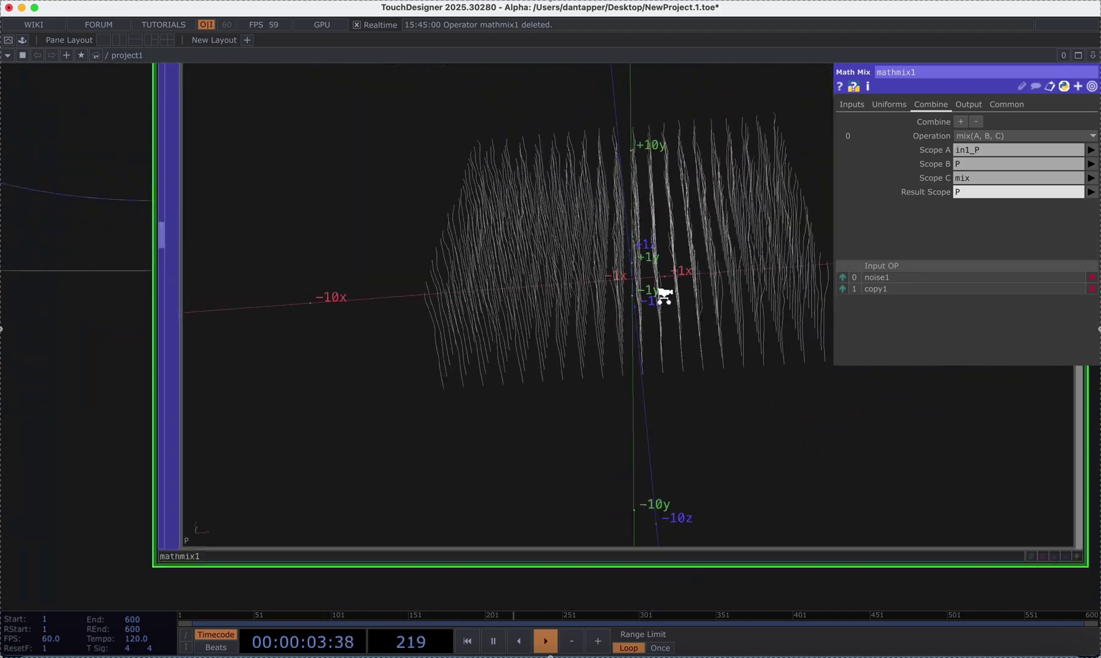
scroll(665, 297, up, 6)
scroll(663, 295, down, 3)
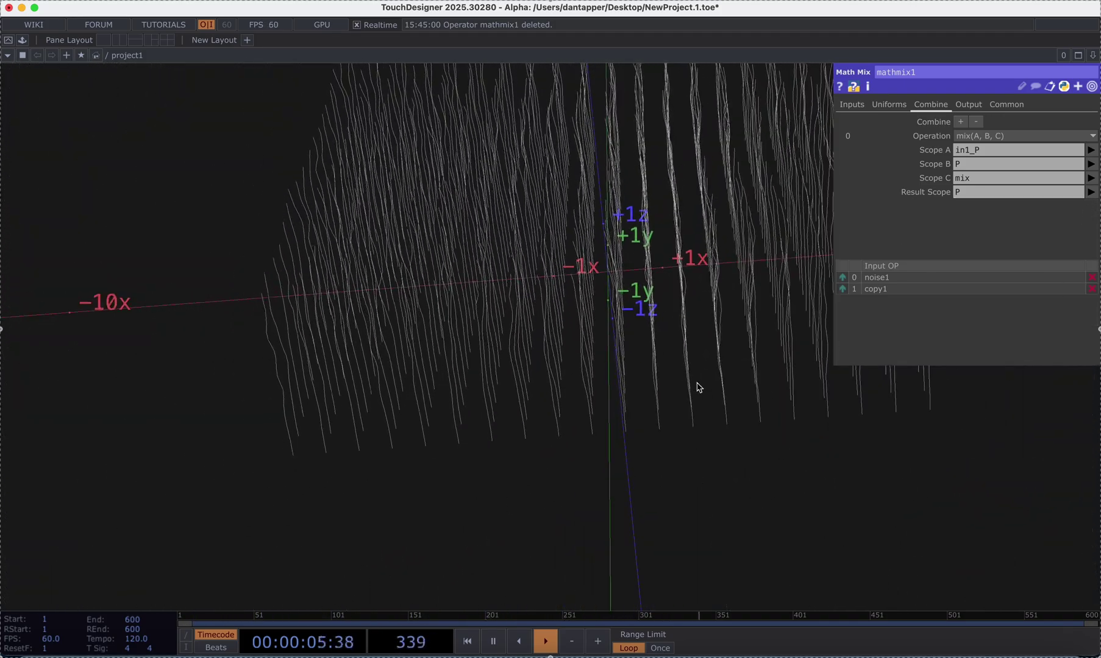
scroll(692, 323, up, 1)
drag(692, 323, 589, 382)
scroll(594, 323, down, 3)
scroll(2, 292, down, 10)
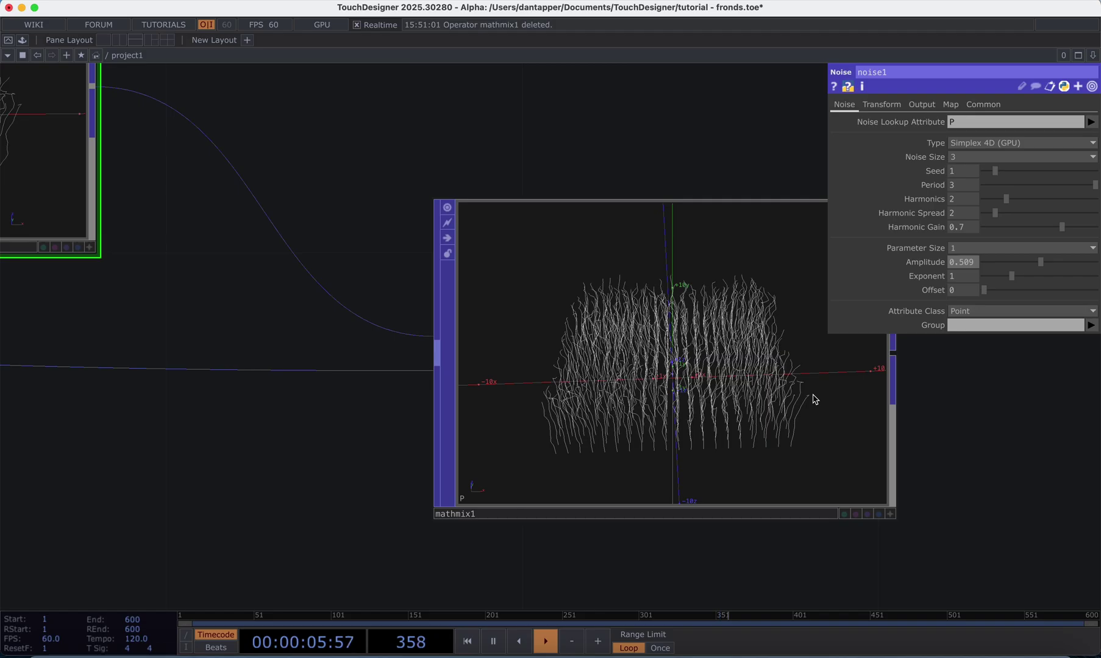
- Check the stronger line displacement in the mathmix1 viewer and select copy1
scroll(668, 428, up, 15)
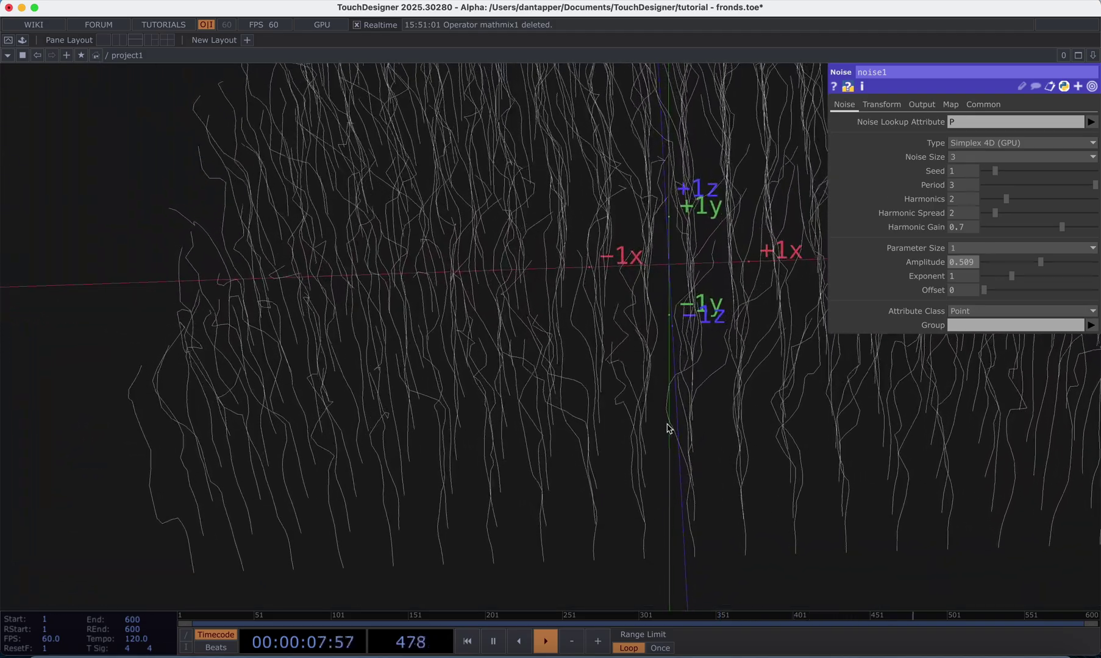
scroll(668, 428, down, 15)
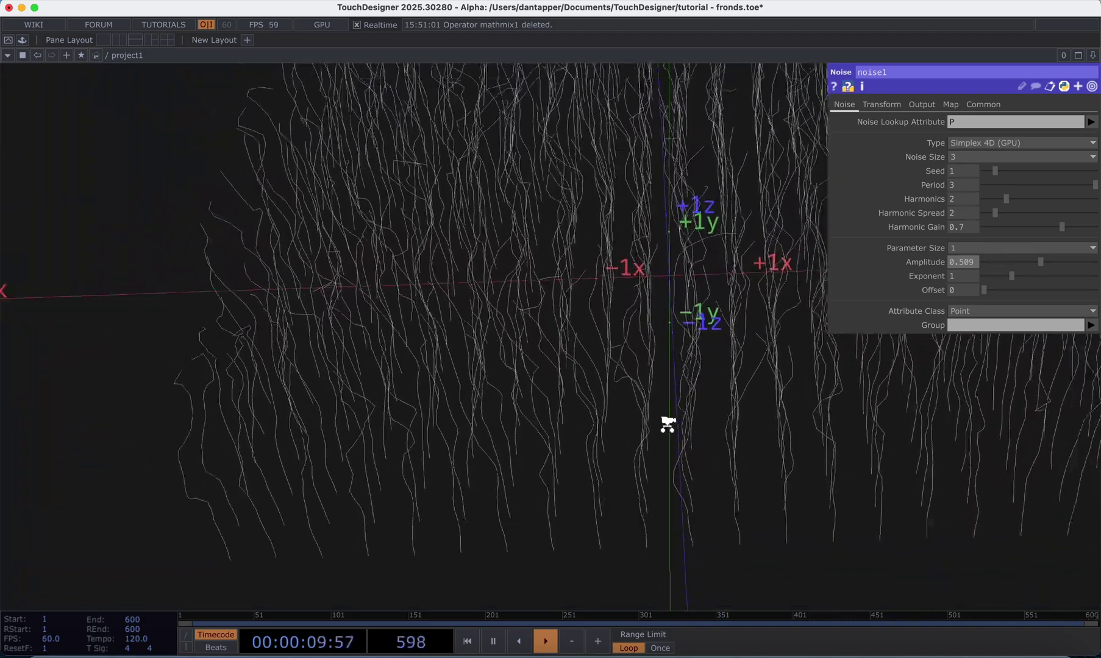
scroll(667, 425, down, 3)
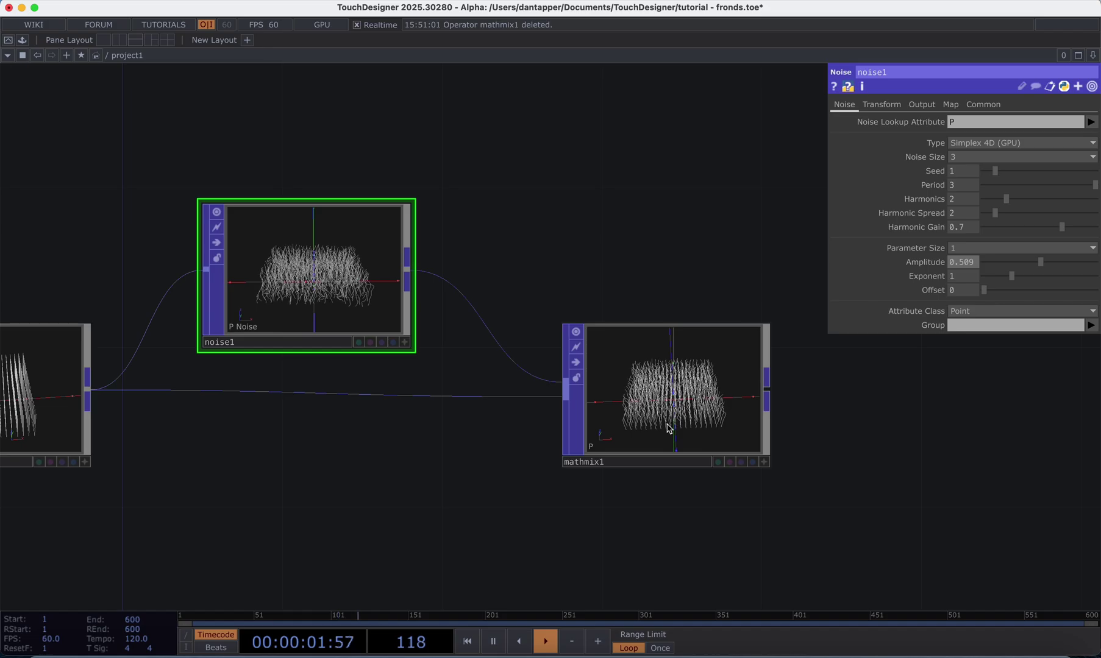
click(77, 399)
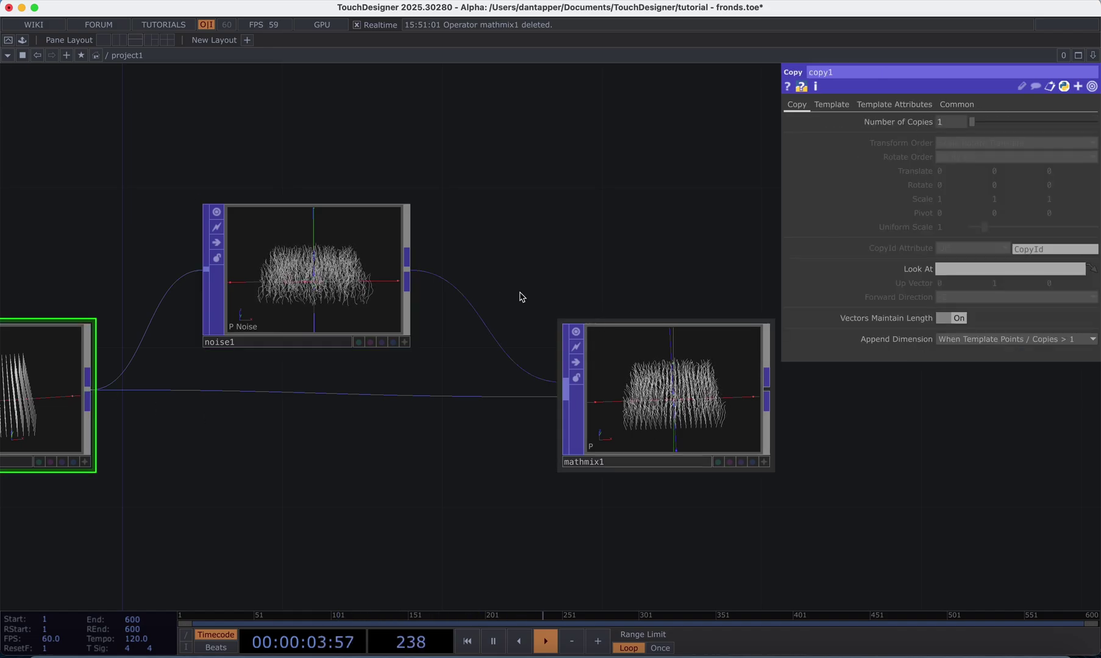
- Examine the mixed lines in the mathmix1 viewer up close, from their bases to their tips
drag(589, 225, 725, 227)
scroll(784, 536, up, 10)
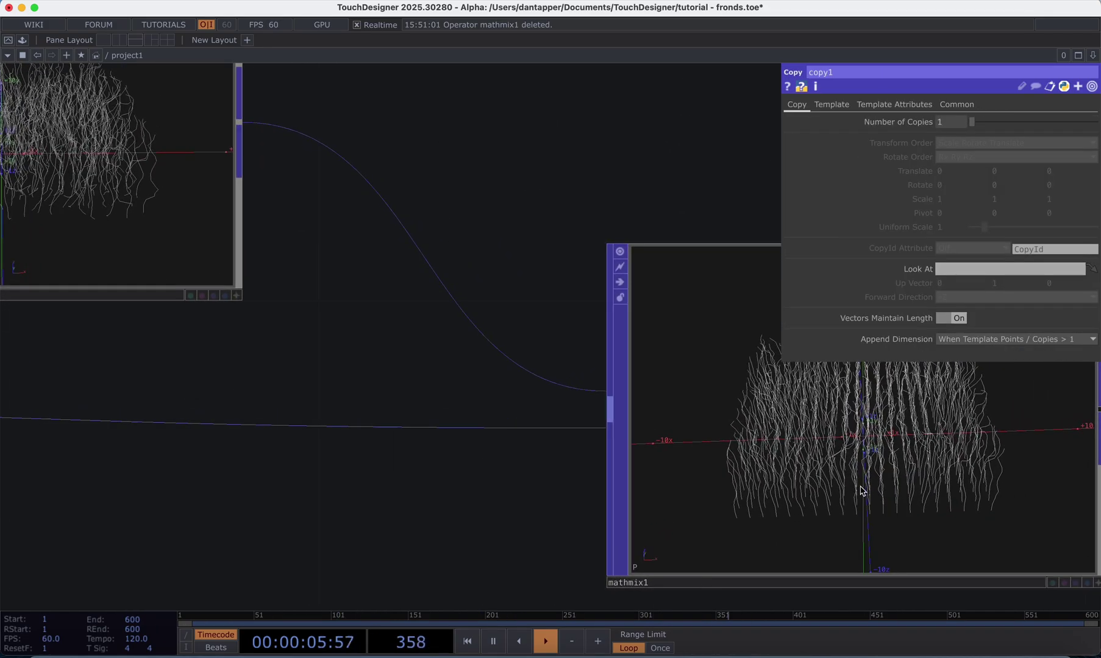
scroll(802, 535, down, 8)
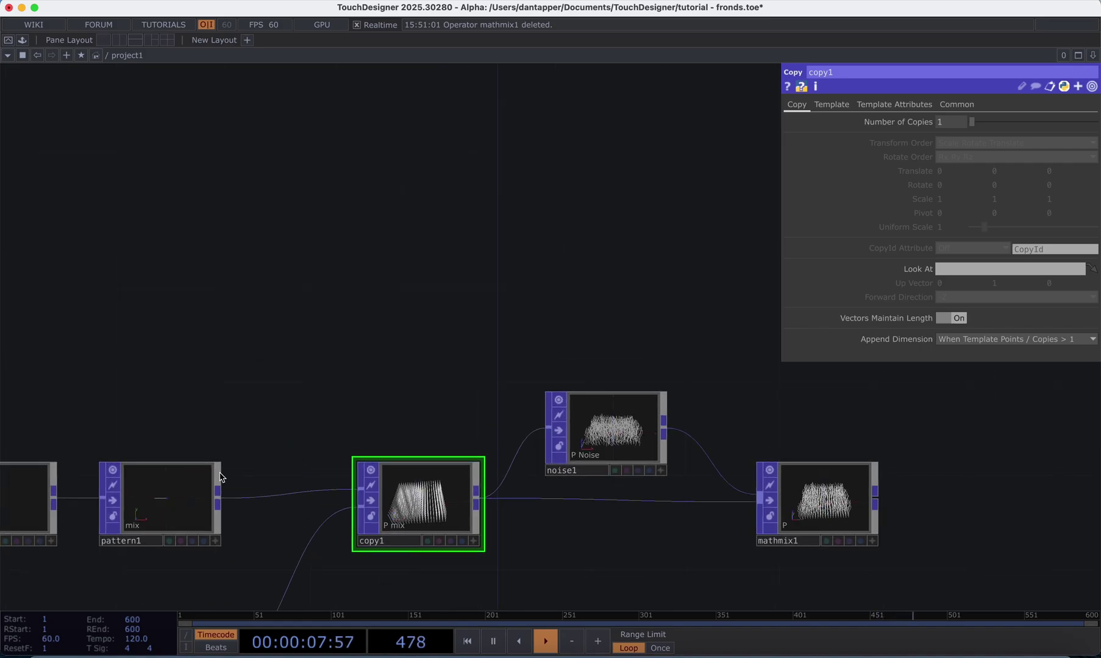
- Try adjusting the Map to Low and Map to High values of pattern1 while watching the lines in mathmix1
click(157, 490)
drag(756, 442, 634, 393)
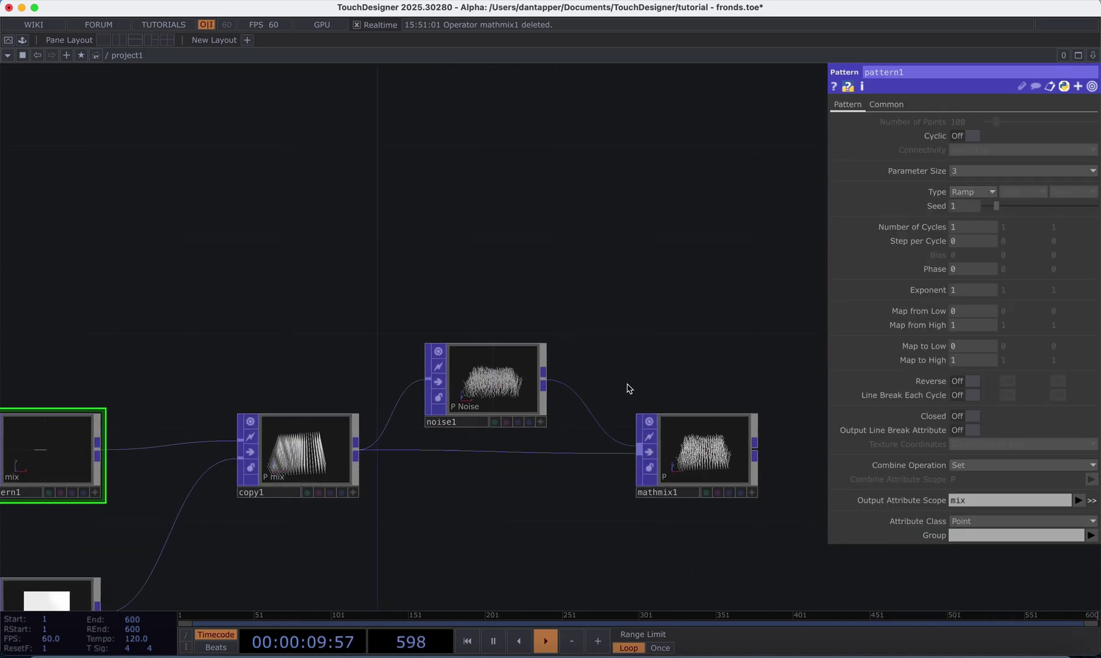
scroll(663, 420, up, 2)
scroll(664, 421, up, 3)
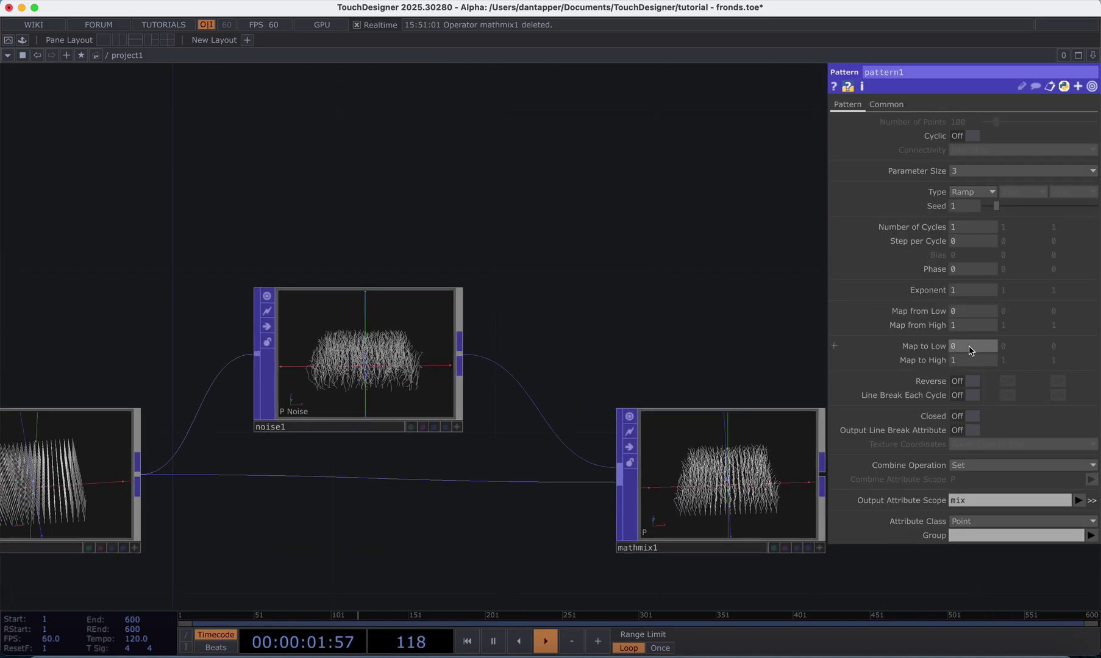
scroll(650, 229, down, 3)
scroll(668, 393, up, 5)
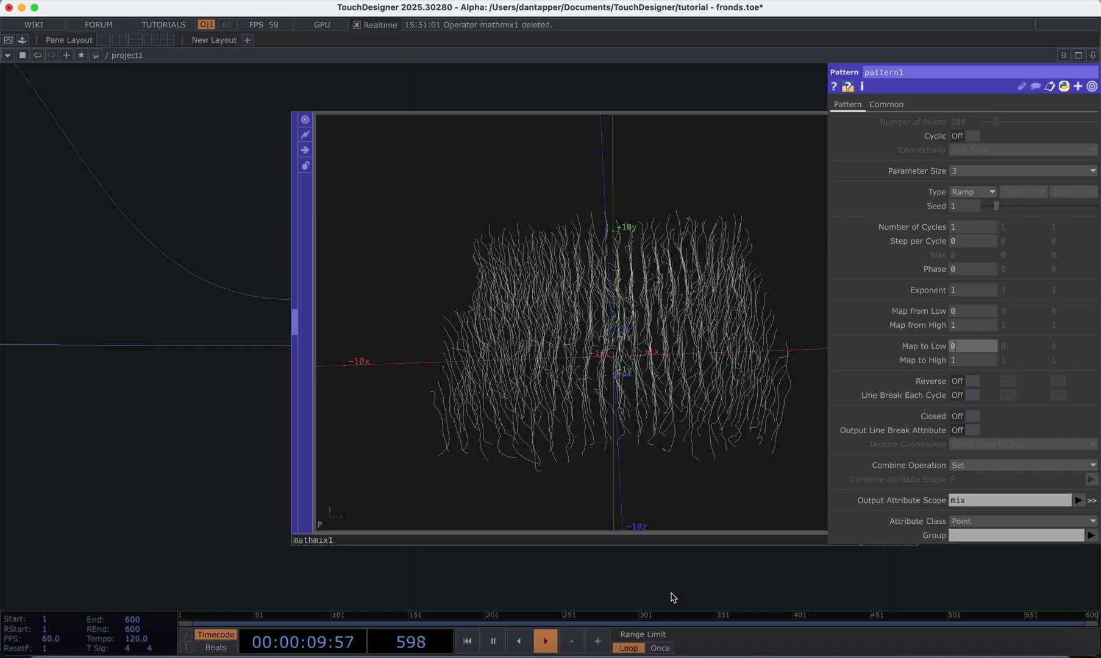
middle_drag(965, 367, 927, 346)
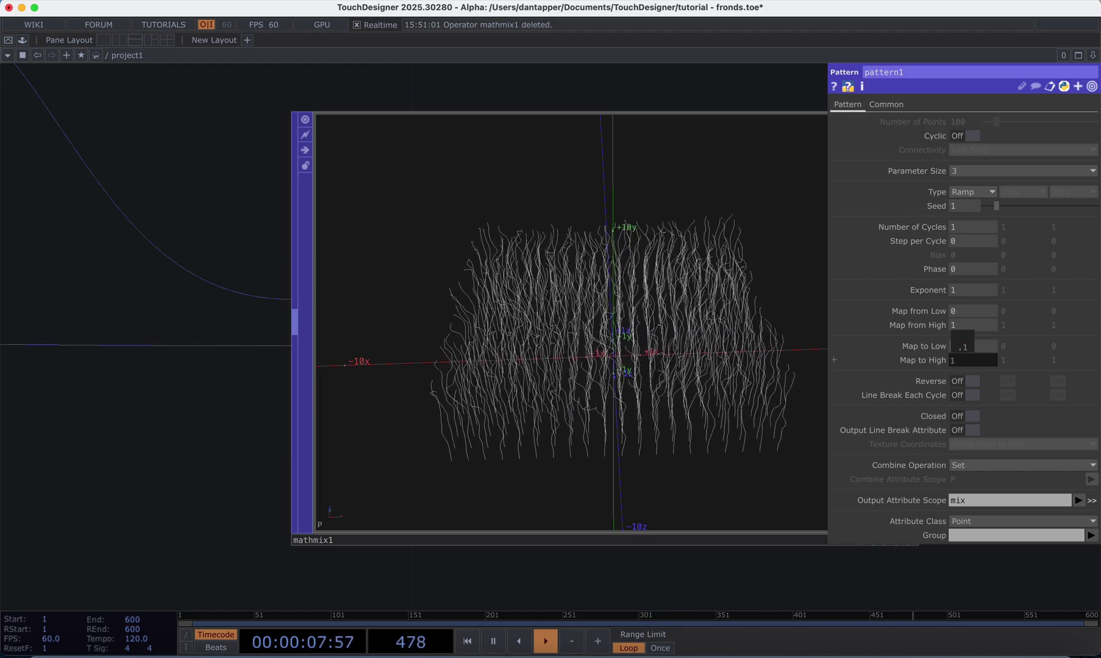
middle_drag(962, 345, 827, 442)
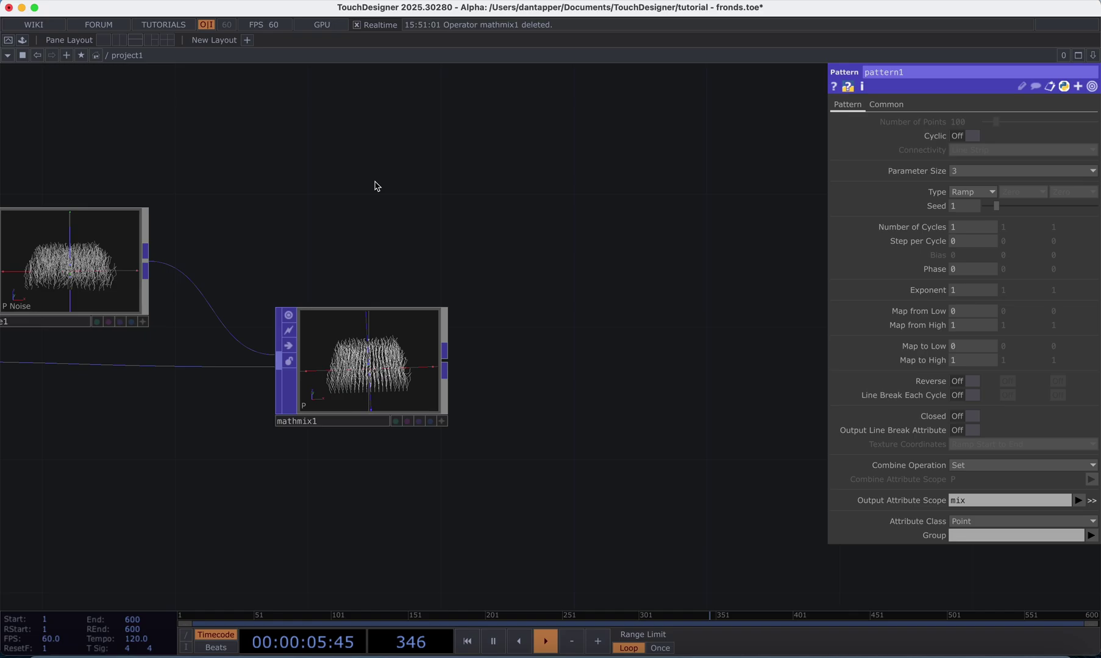
- Add a Circle POP in the empty network space above mathmix1
key(Tab)
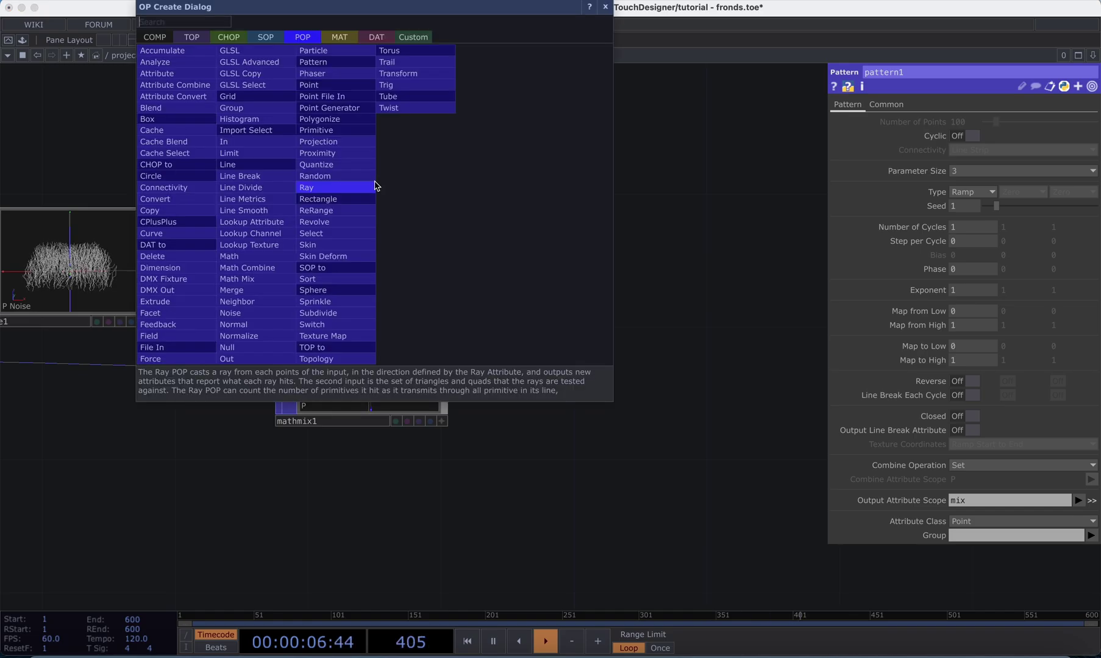
text(ci)
click(168, 176)
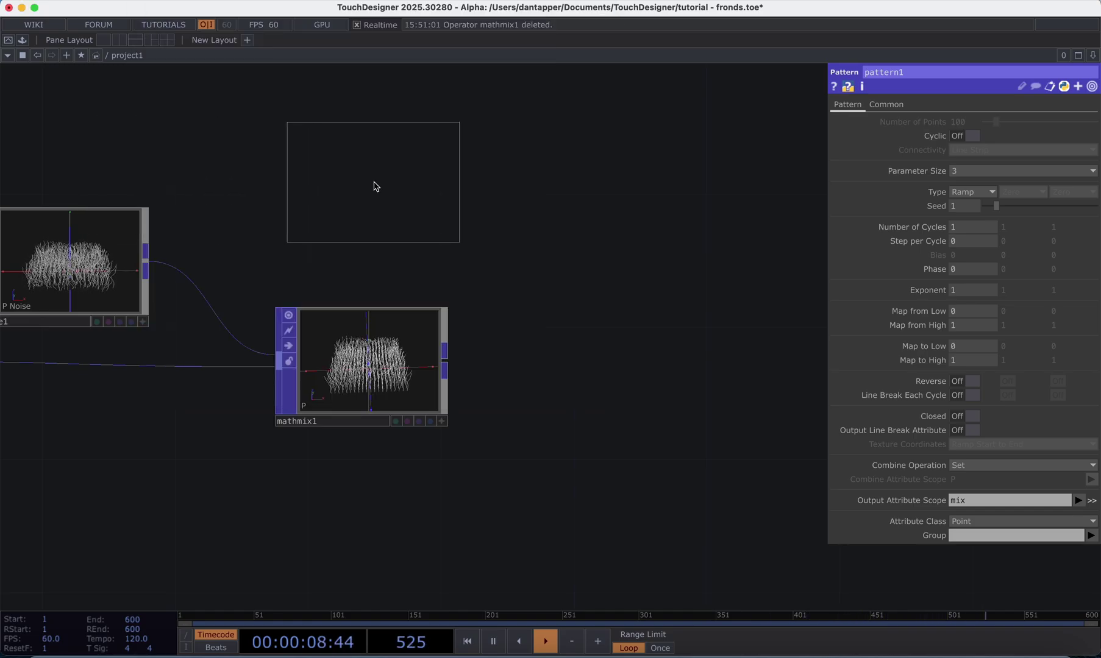
click(374, 182)
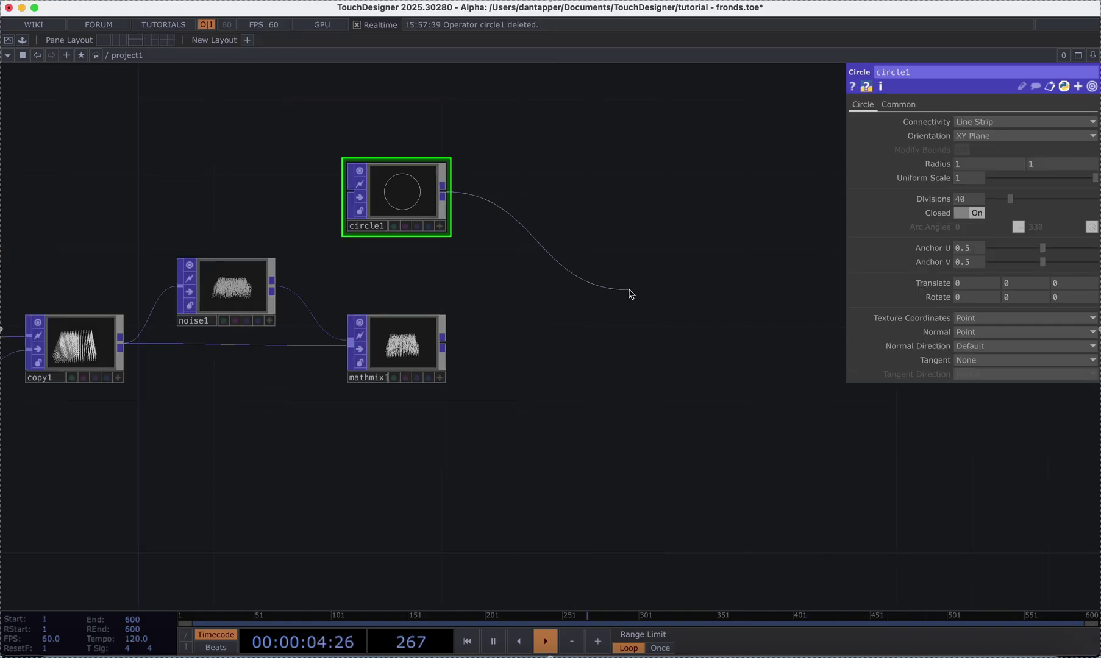
- Copy circle1 onto the mathmix1 points with a new Copy POP, and set the circle's Uniform Scale to 0.15
click(630, 294)
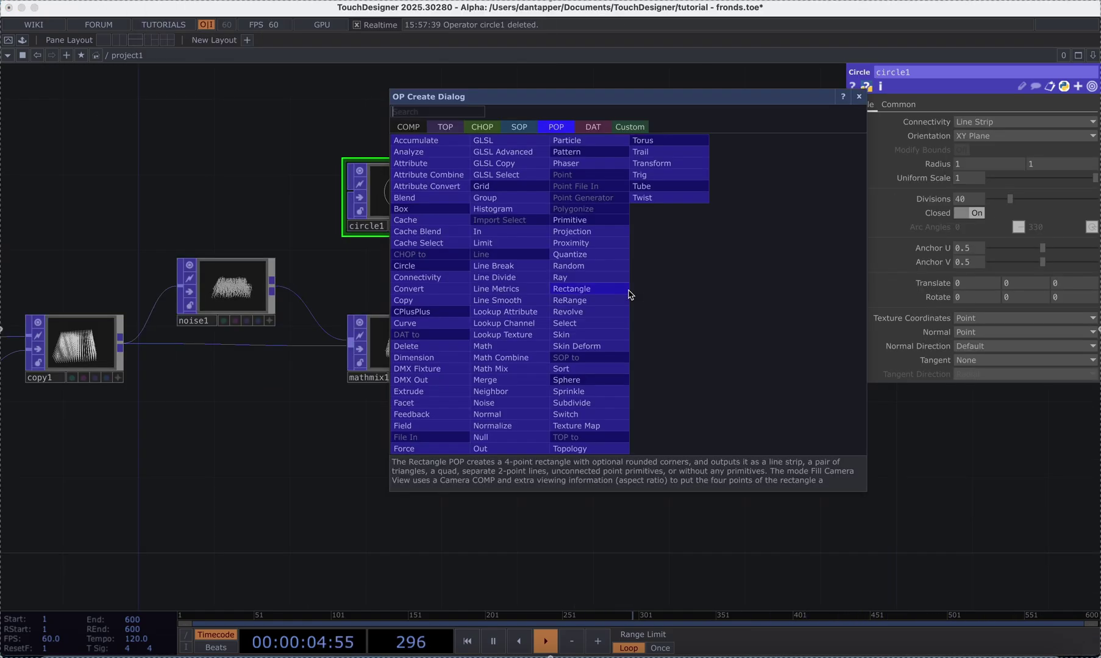
click(428, 308)
click(661, 299)
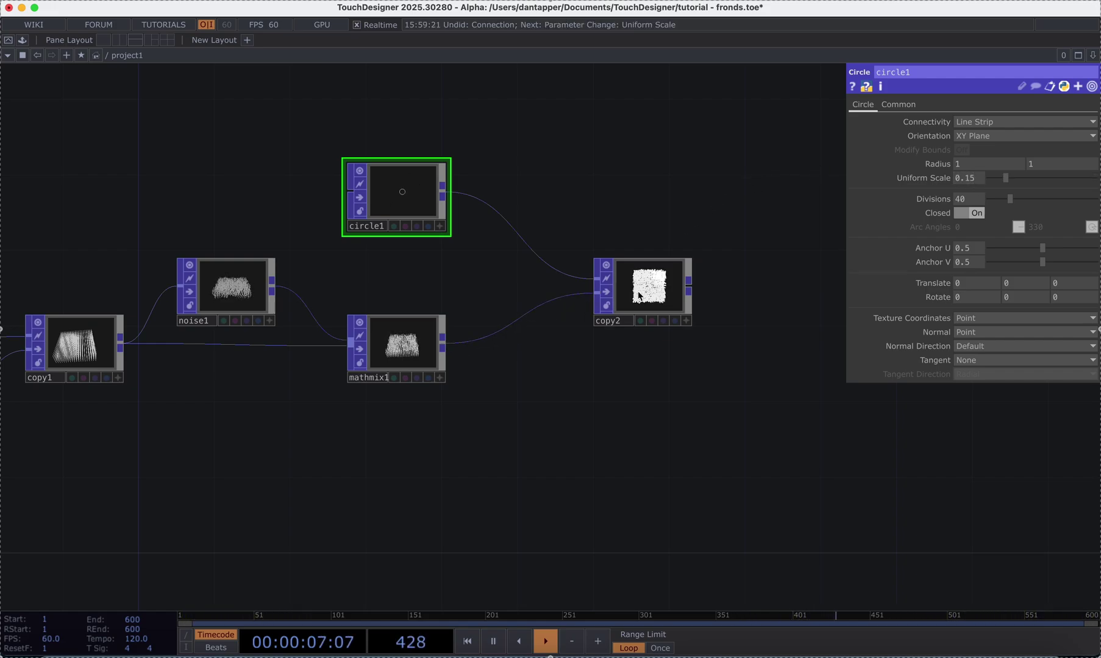
drag(638, 296, 574, 289)
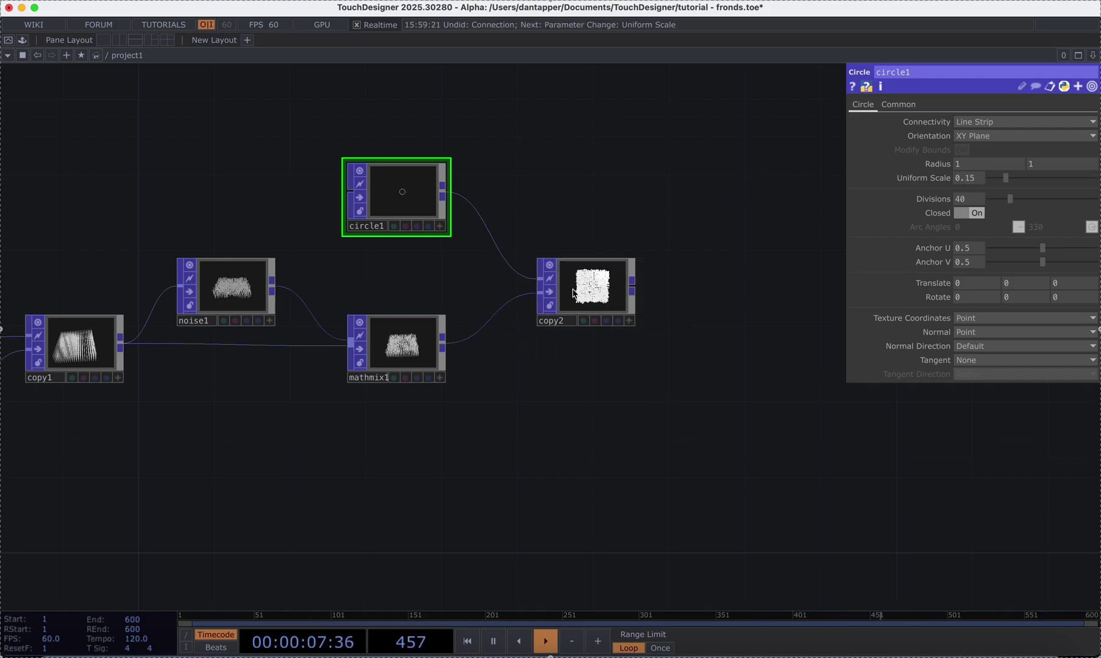
- Orbit the copy2 viewer and examine how the circles stack along the moving lines
scroll(595, 299, up, 10)
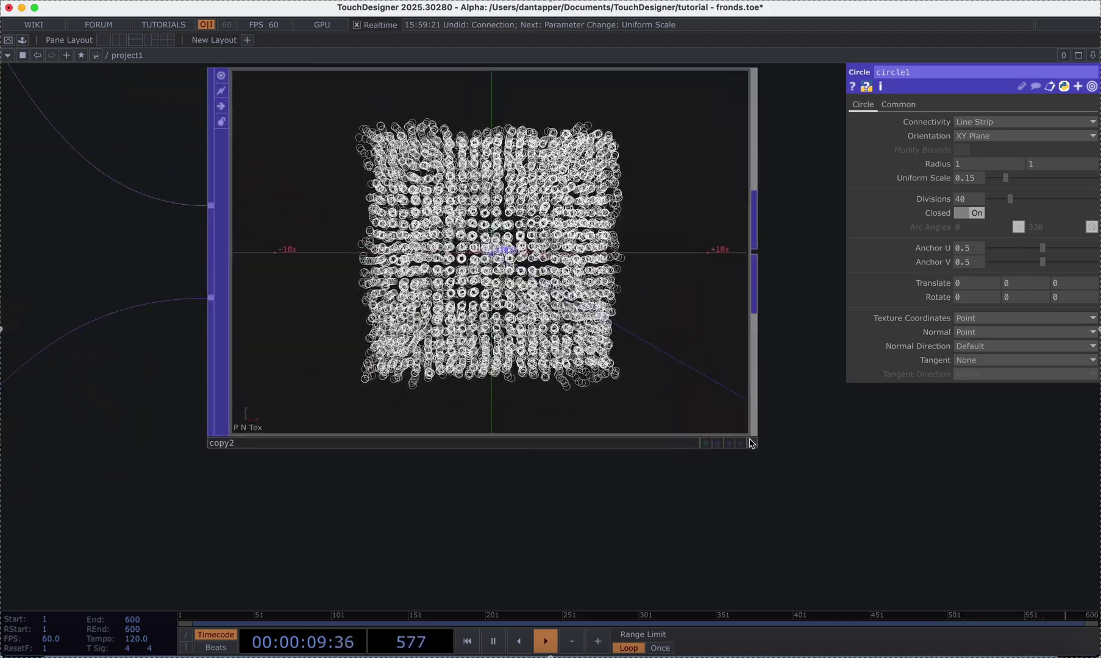
click(752, 443)
drag(607, 386, 532, 325)
scroll(532, 325, up, 10)
scroll(532, 325, down, 10)
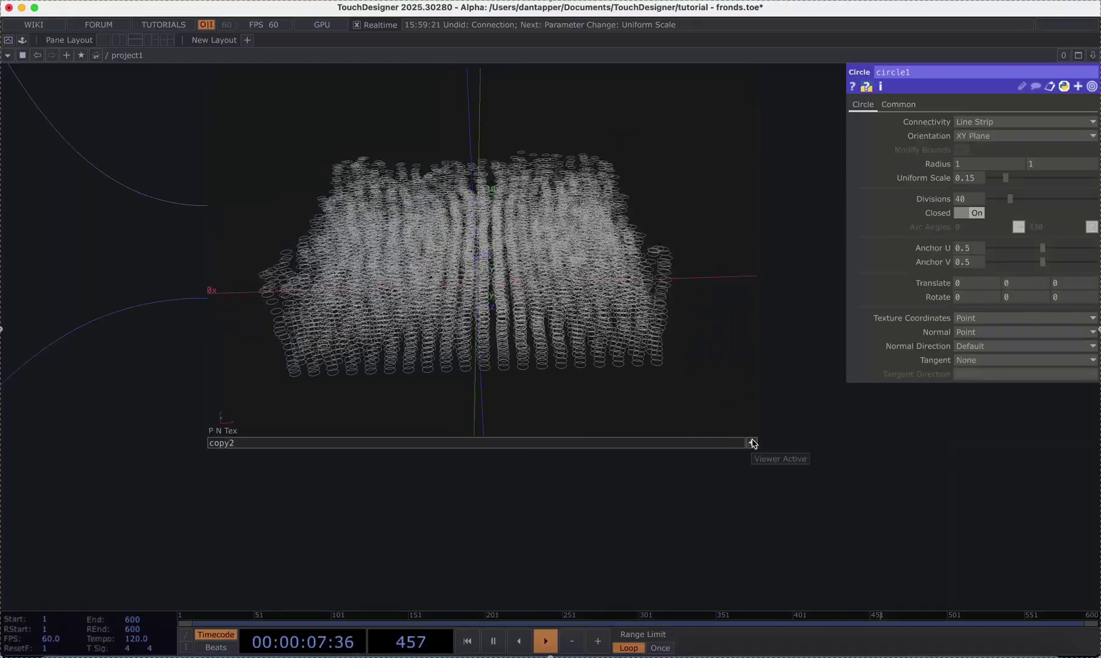
click(752, 443)
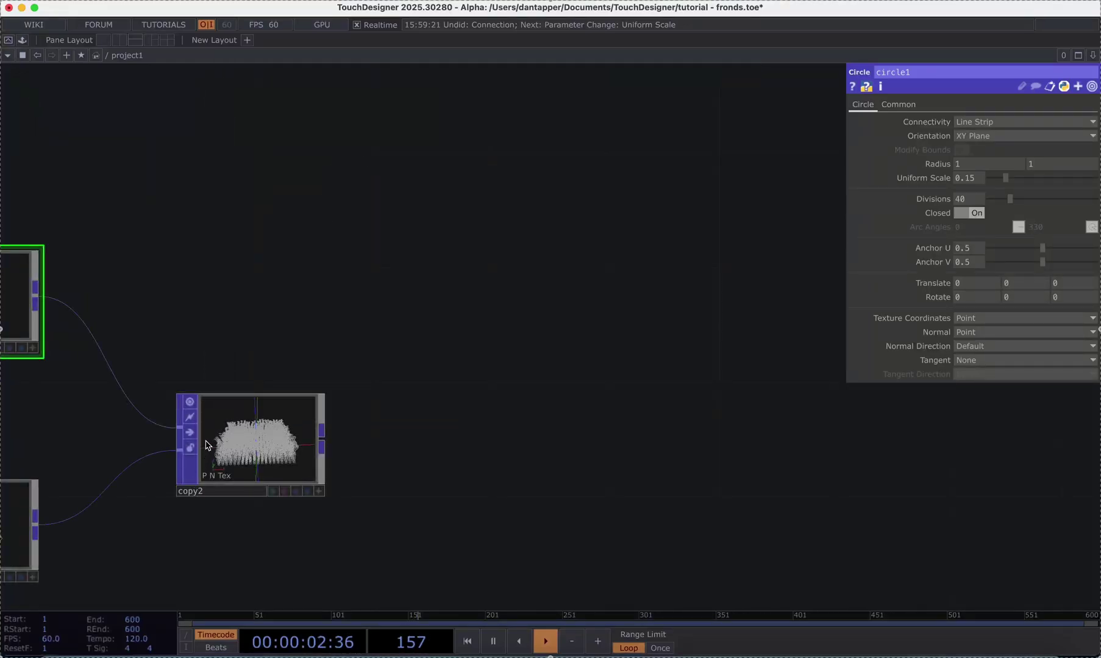
scroll(206, 440, up, 8)
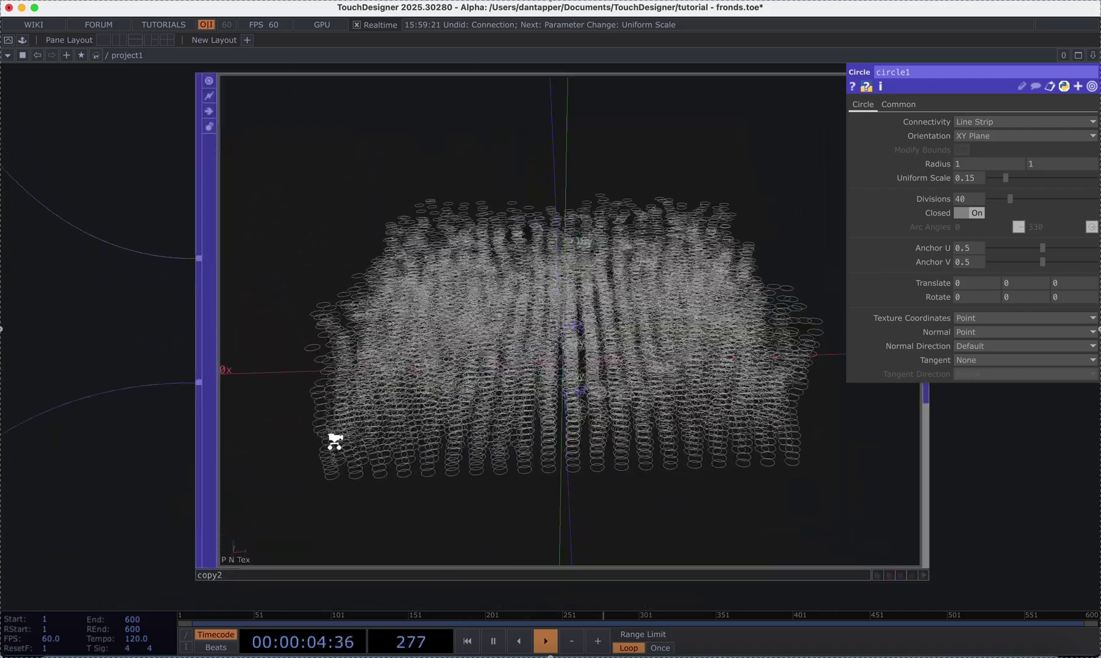
scroll(335, 441, up, 2)
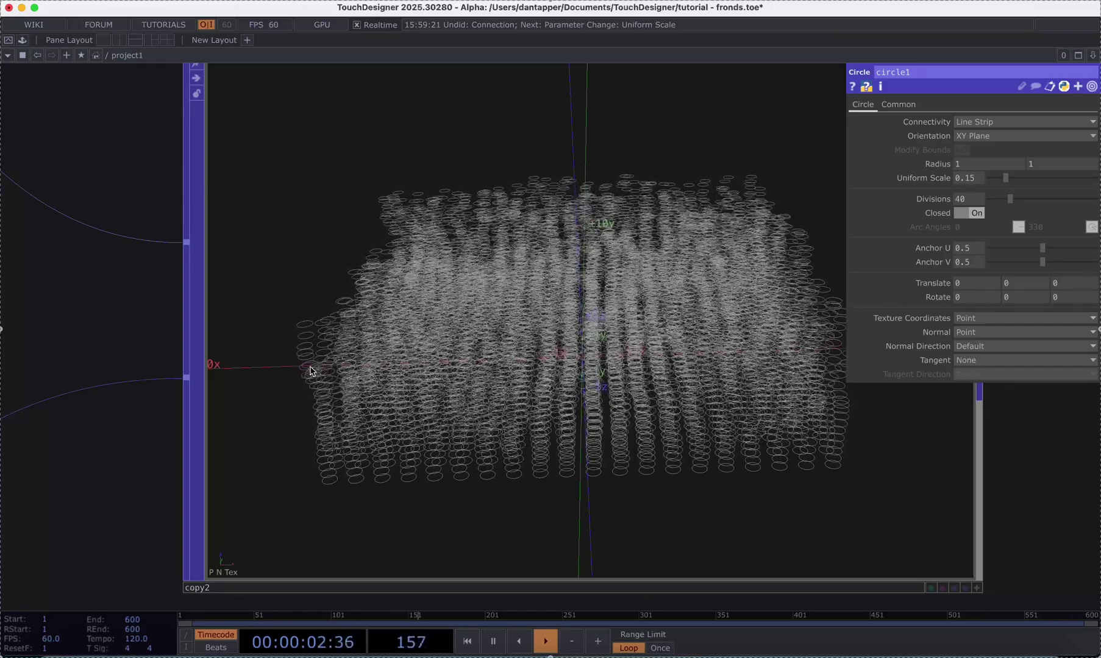
scroll(312, 368, down, 10)
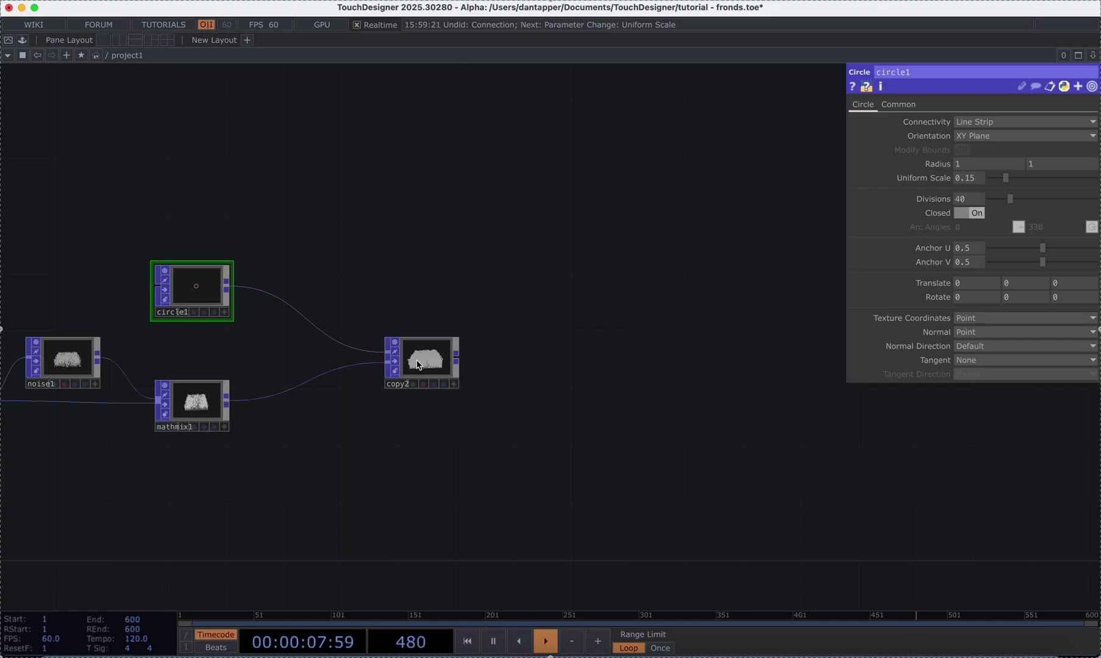
- Enable Template Scale on copy2 and drive it with the mix attribute
click(419, 365)
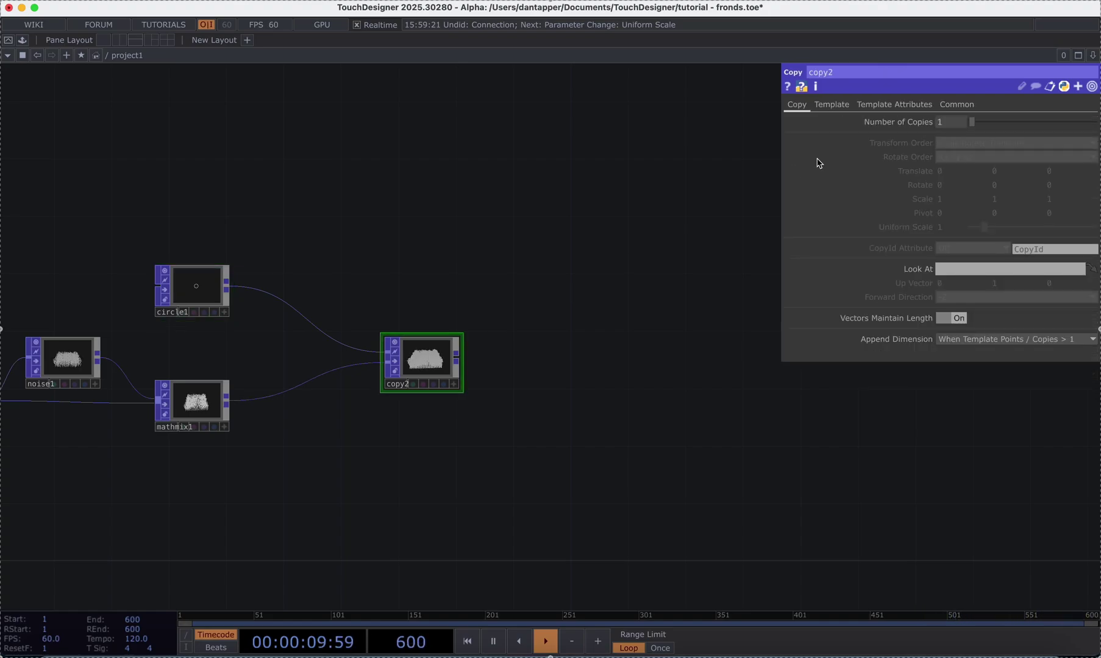
click(828, 104)
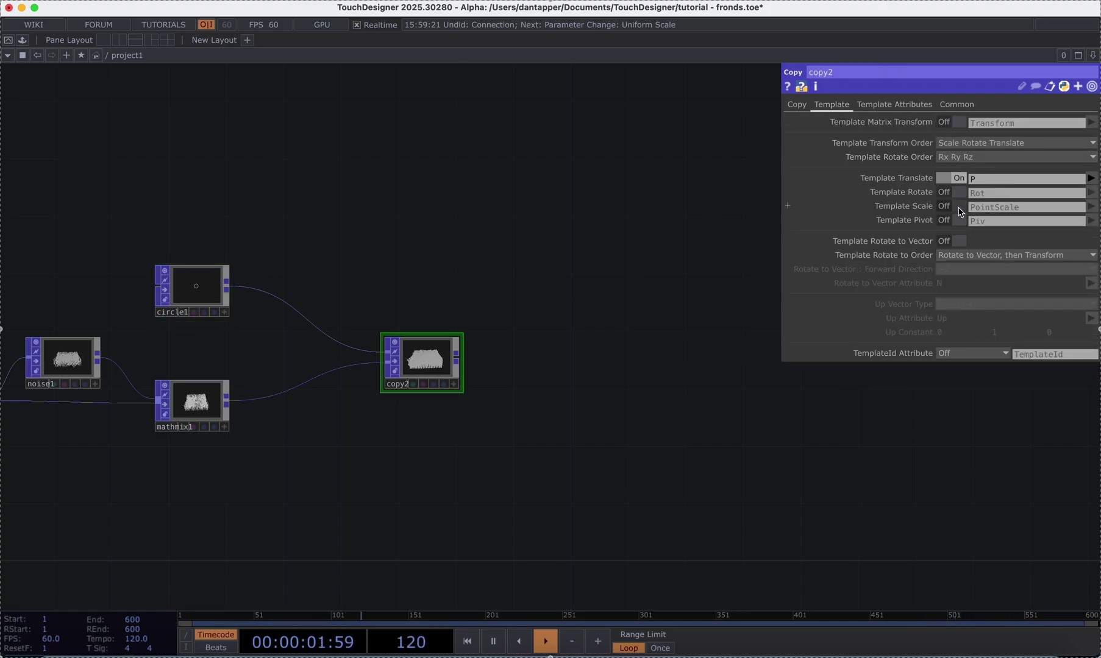
click(958, 209)
click(1094, 207)
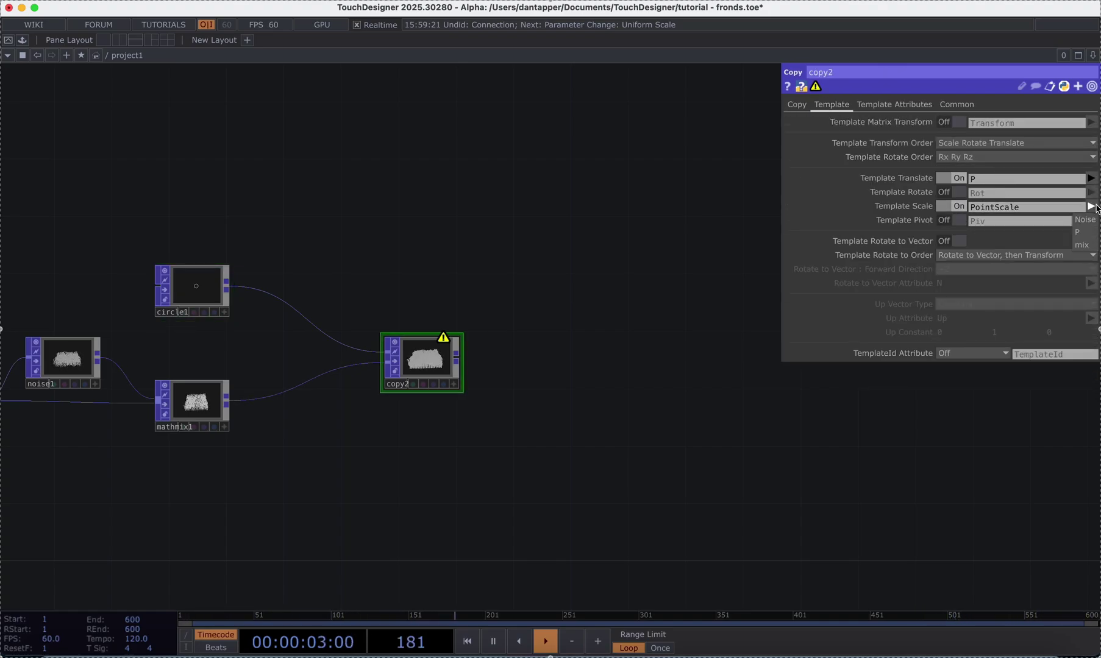
click(1081, 245)
- Inspect how the circle sizes vary along the lines in the copy2 viewer
scroll(452, 358, up, 5)
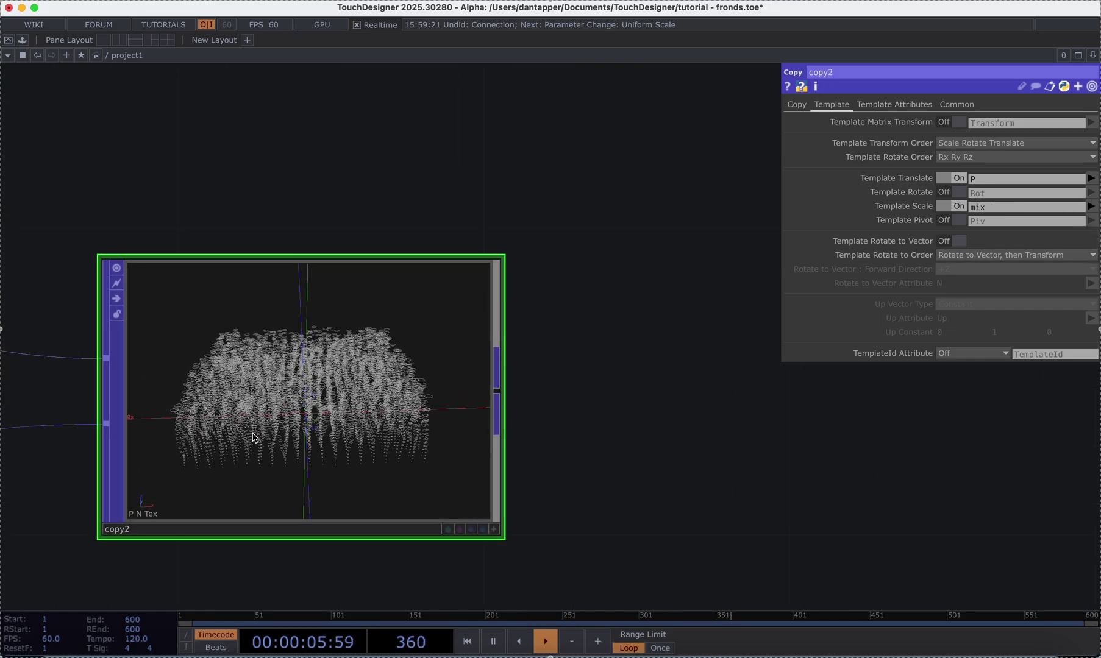
drag(597, 334, 688, 275)
scroll(266, 380, up, 5)
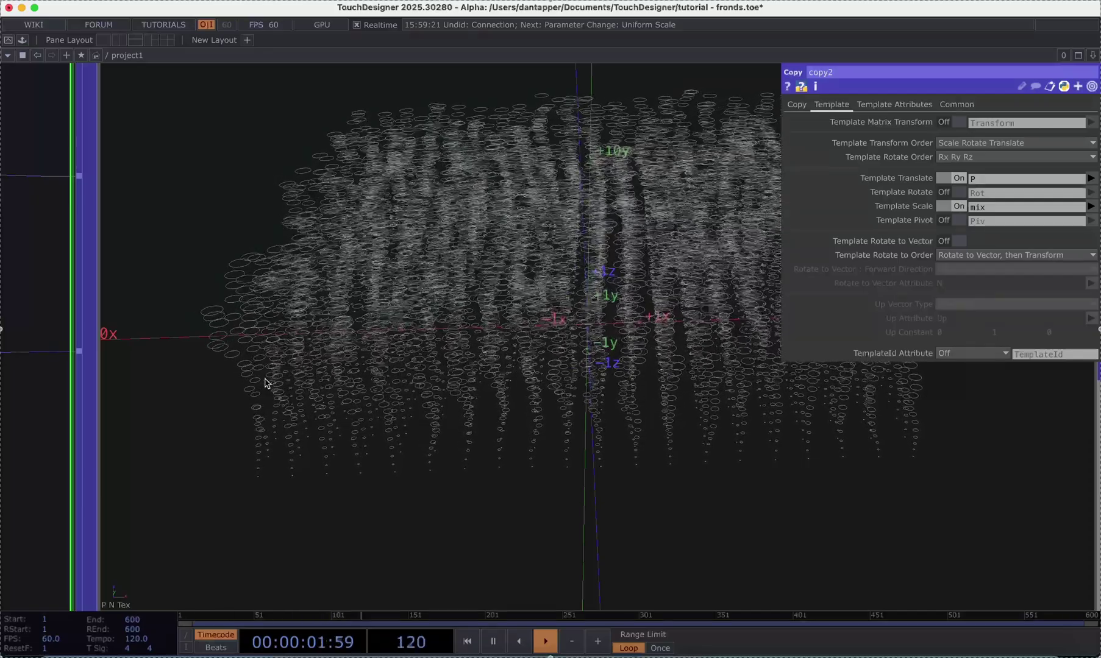
scroll(246, 445, down, 4)
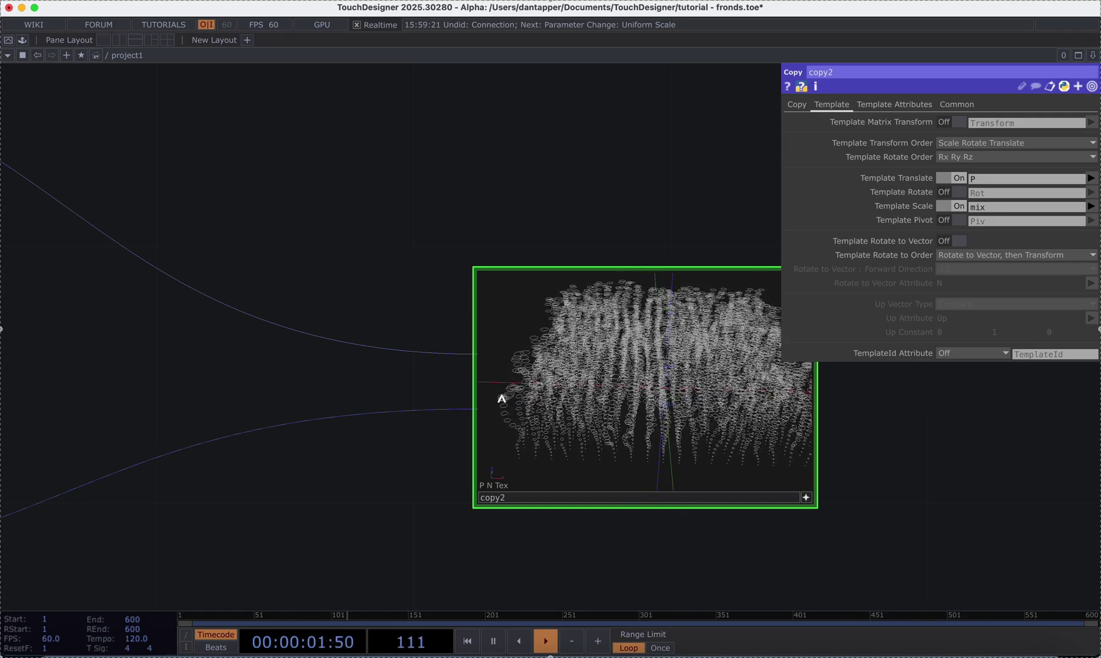
drag(420, 512, 450, 512)
- Insert a Math POP between mathmix1 and copy2 and set its Input Attribute Scope to mix
scroll(451, 509, down, 3)
scroll(451, 508, down, 2)
right_click(289, 523)
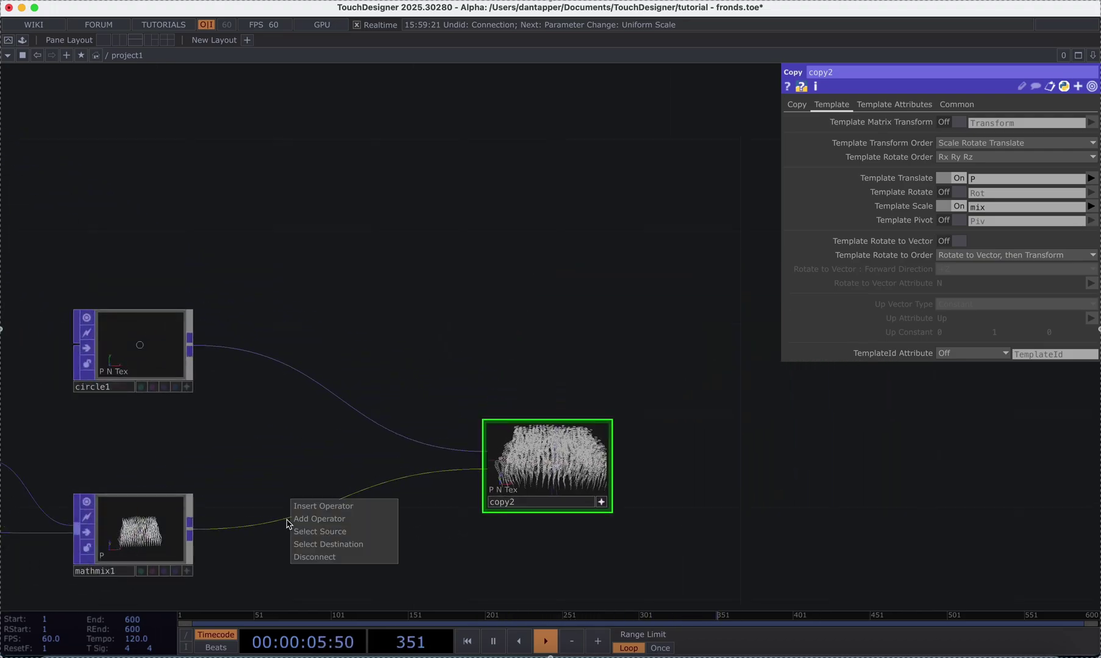
click(312, 508)
text(ma)
click(181, 513)
click(297, 539)
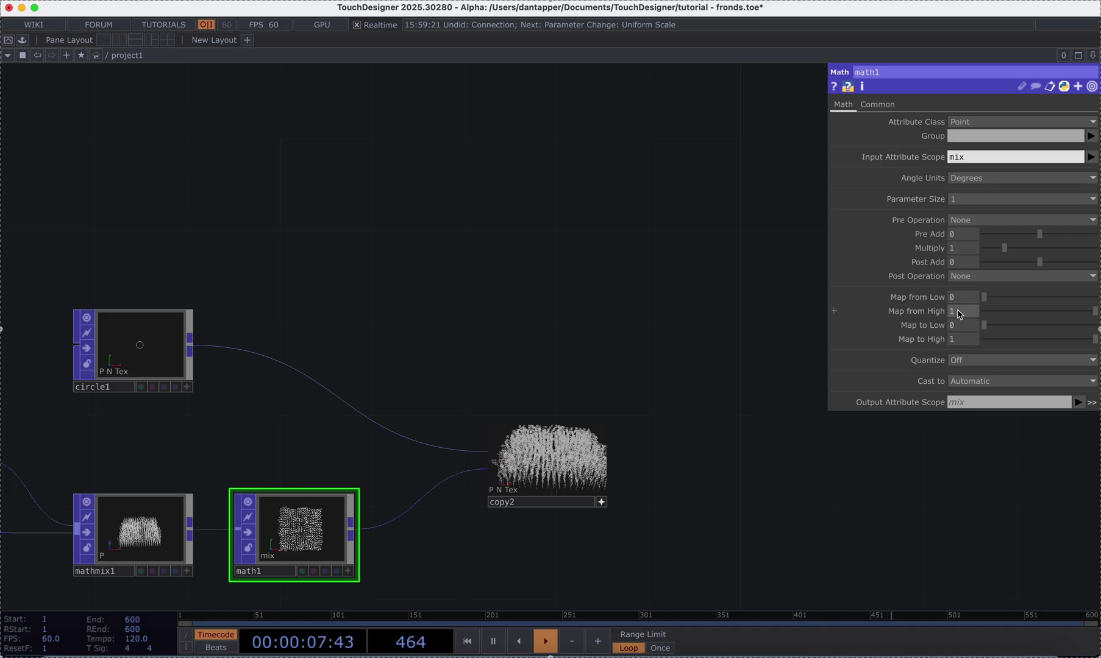
- Invert the mix range in math1 with Map to Low 1 and Map to High 0, and check the taper in copy2
click(962, 327)
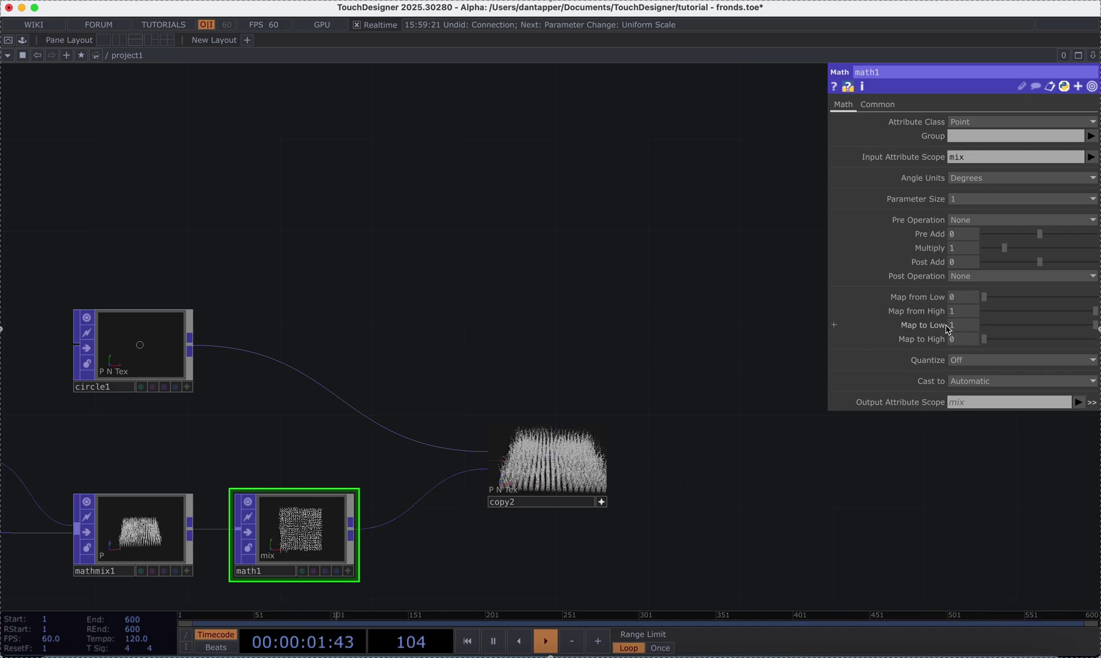
scroll(525, 528, up, 5)
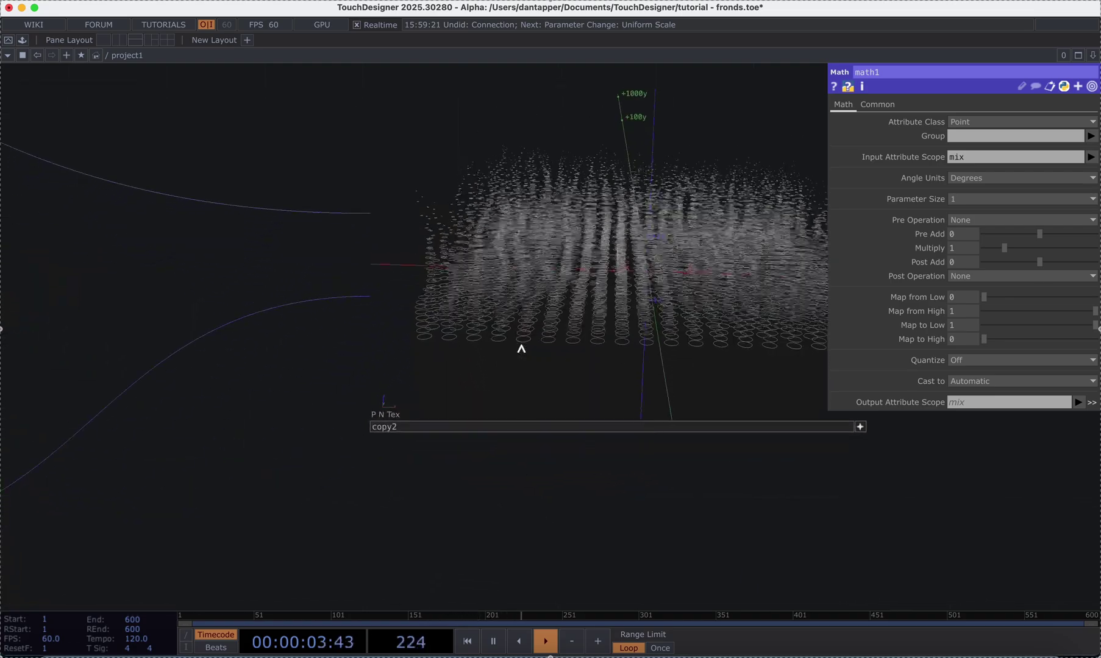
drag(521, 348, 516, 323)
scroll(516, 323, up, 3)
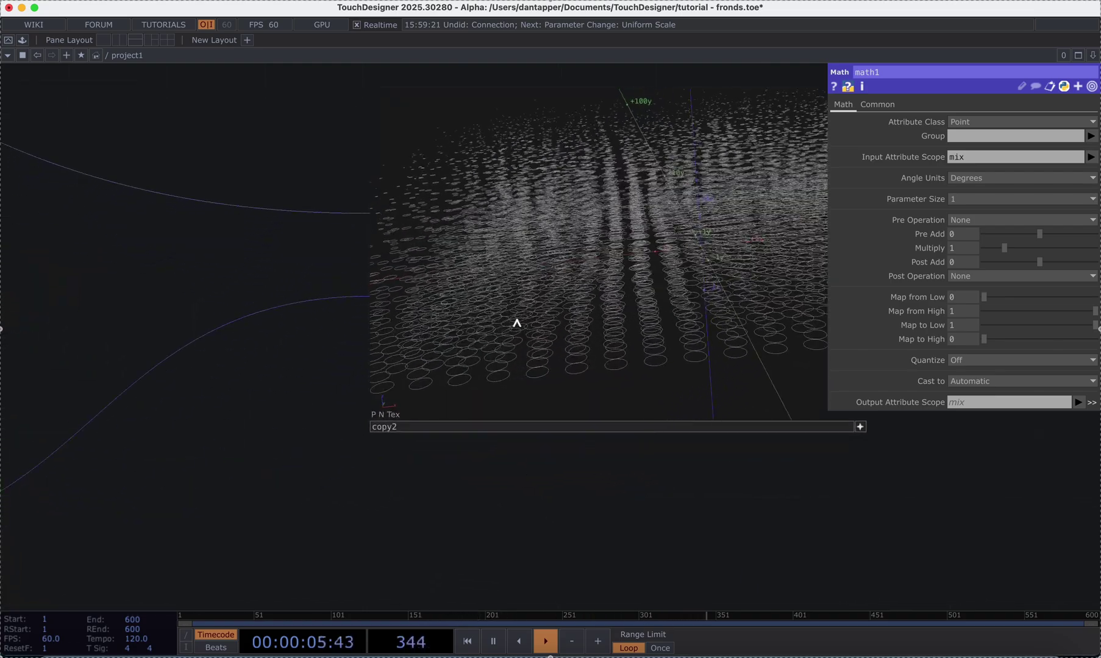
scroll(516, 323, down, 5)
- Set the Divisions of line1 to 50
scroll(531, 482, down, 8)
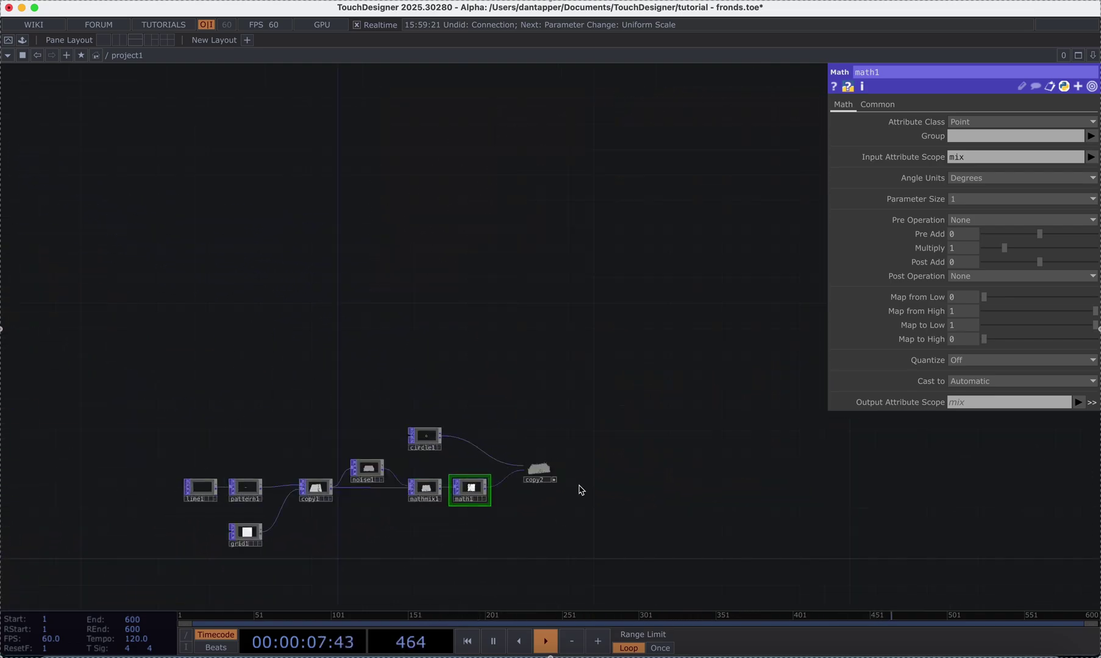
click(205, 492)
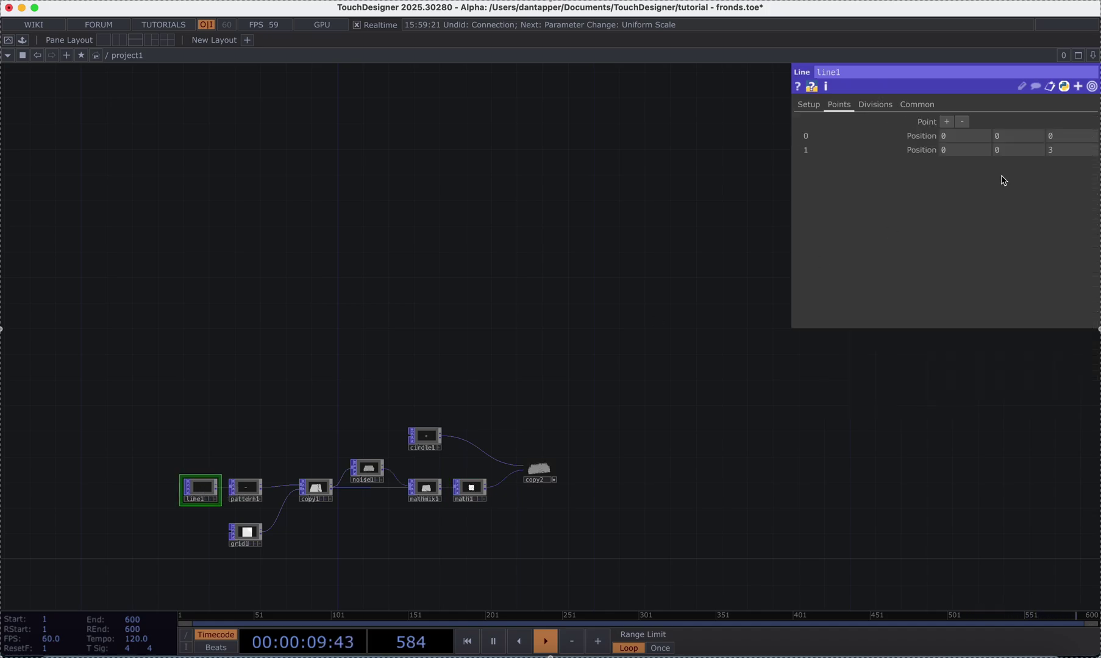
click(870, 105)
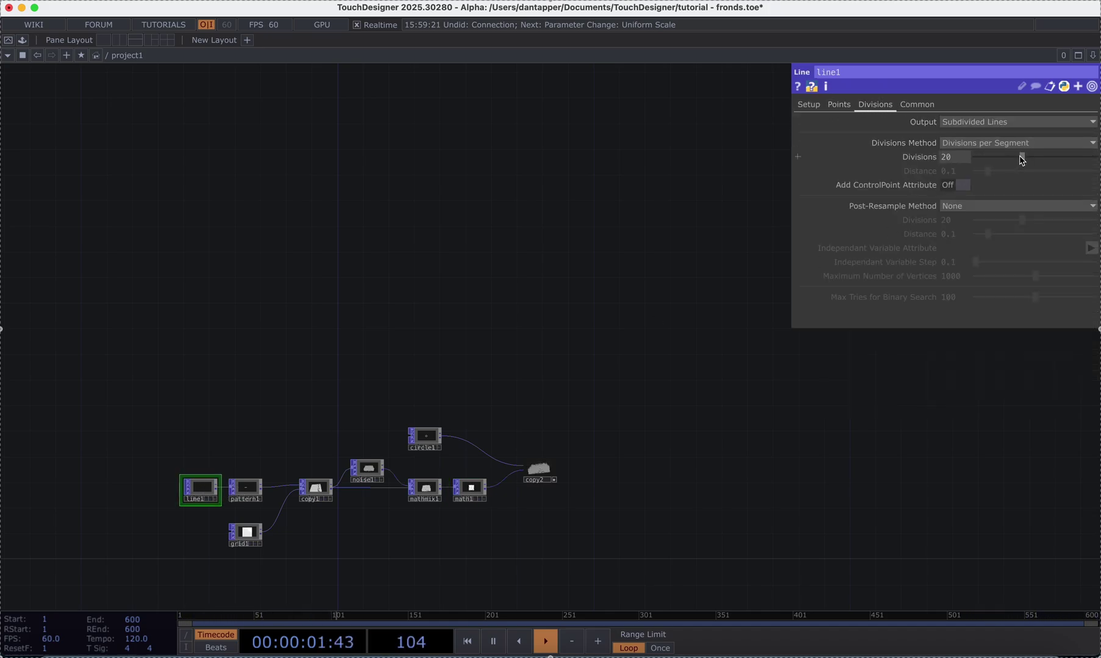
scroll(542, 507, up, 10)
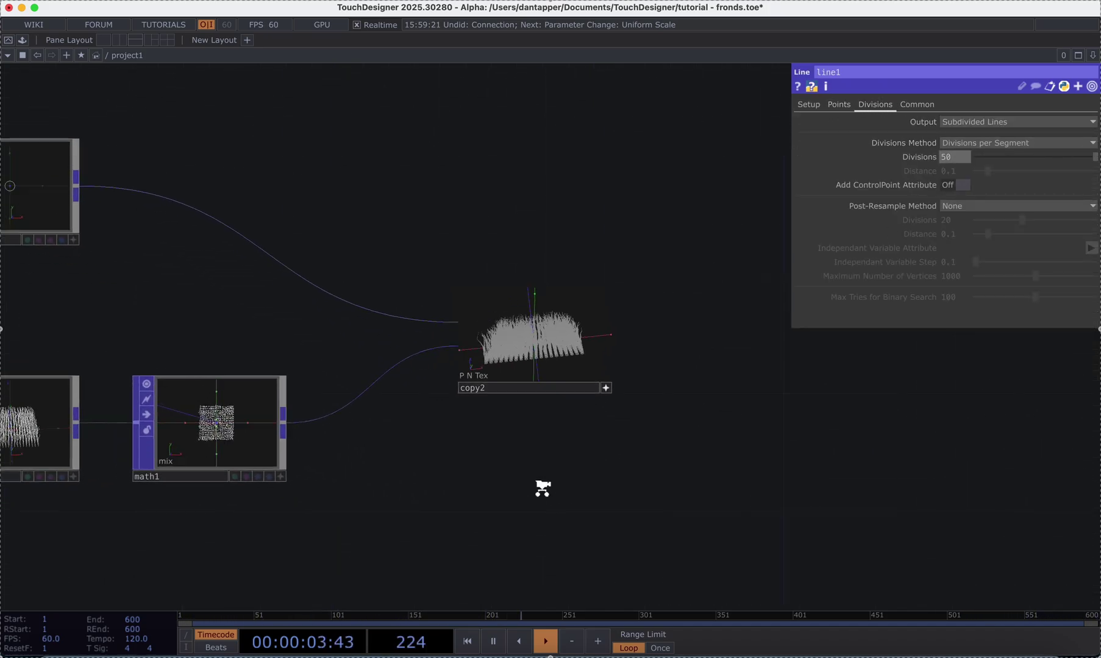
- Try 200 Divisions on line1 and inspect the density of the tentacles up close in the copy2 viewer
scroll(641, 357, up, 6)
drag(1094, 159, 992, 169)
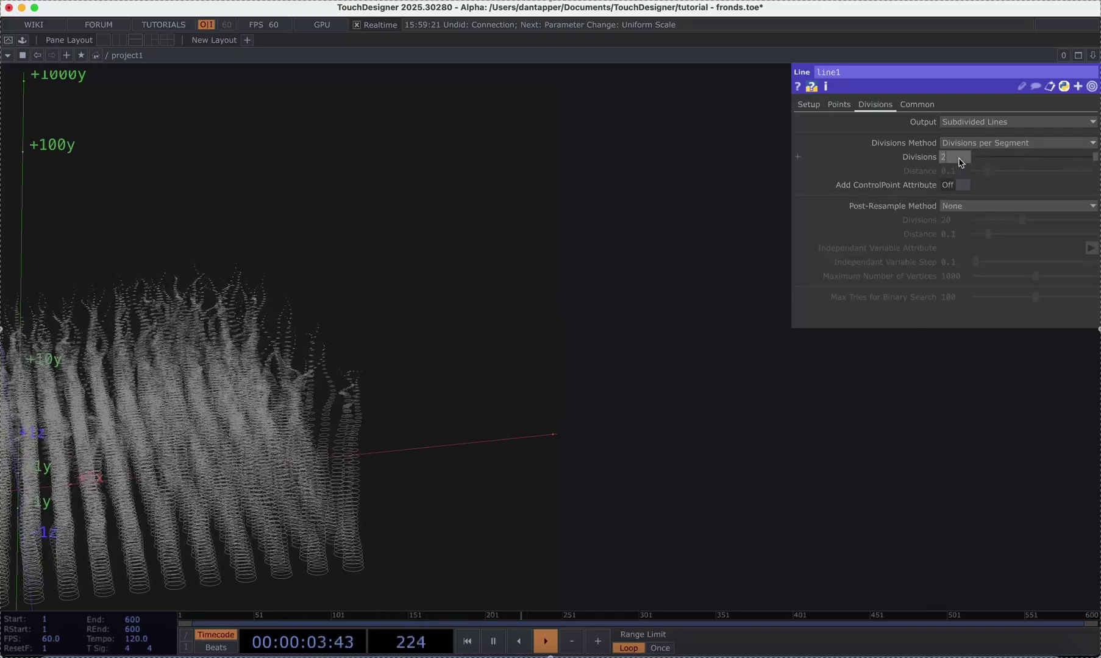
drag(275, 458, 128, 422)
scroll(128, 422, up, 5)
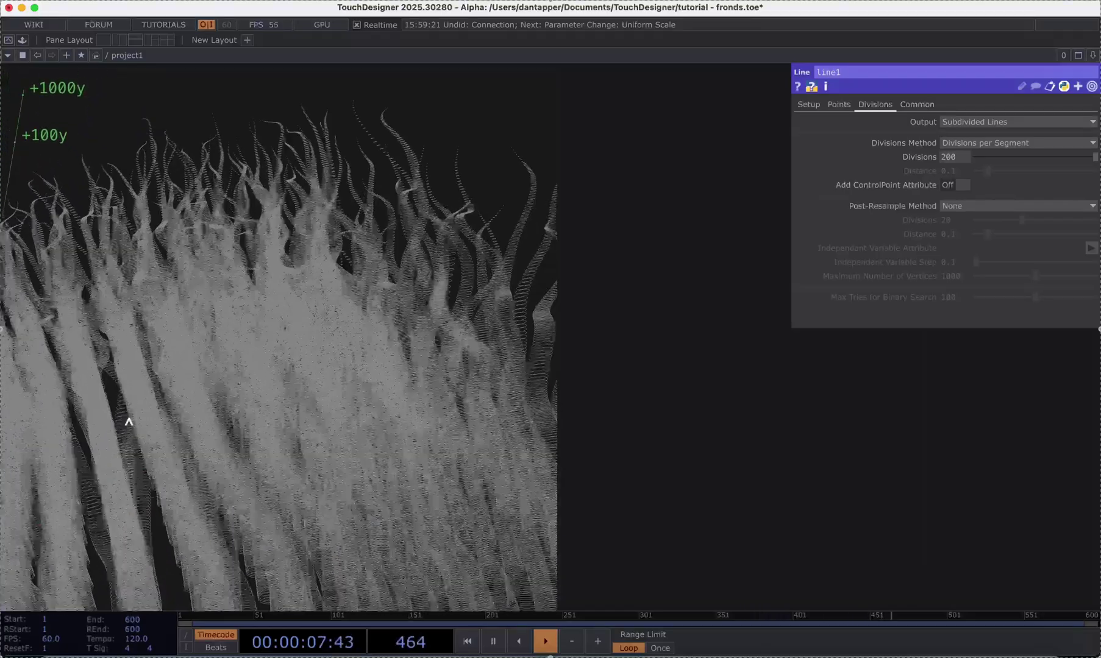
scroll(128, 422, down, 8)
drag(116, 376, 105, 426)
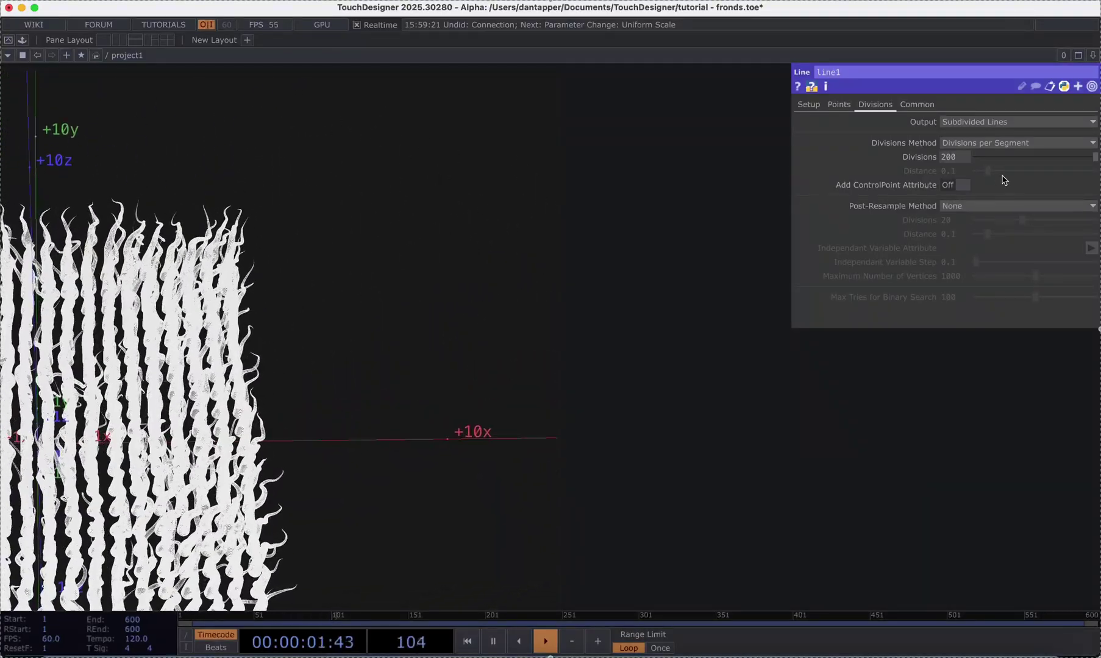
- Set the Divisions of line1 to 20
click(964, 154)
text(20)
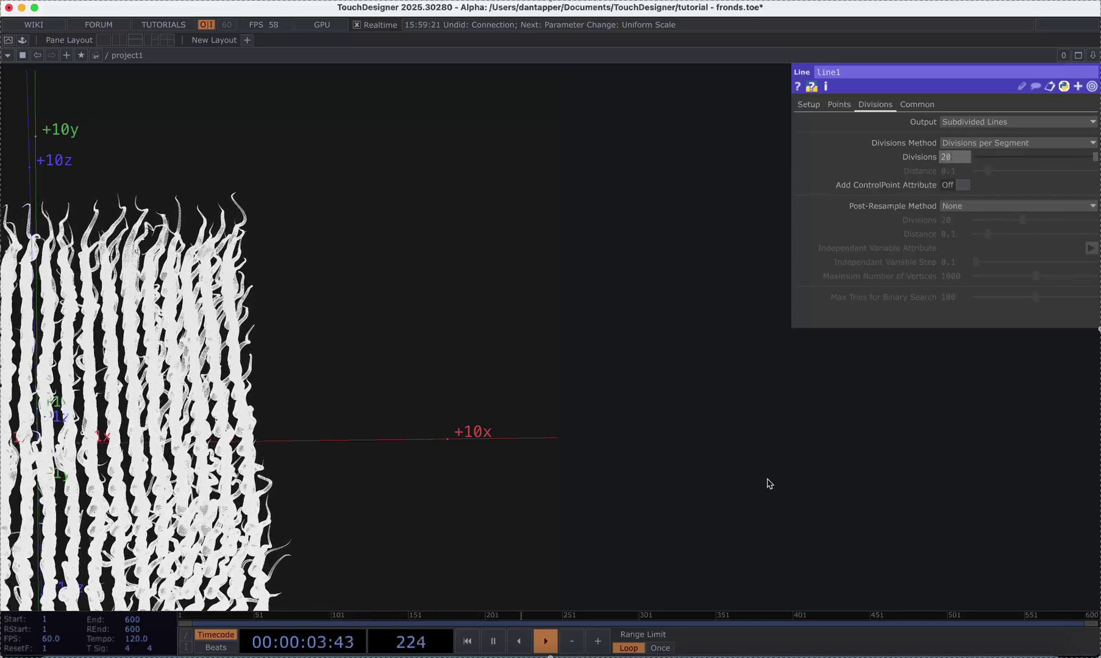
click(769, 484)
- Add a Skin POP after copy2 to surface the copied circles
scroll(768, 480, down, 8)
drag(769, 484, 635, 474)
click(740, 464)
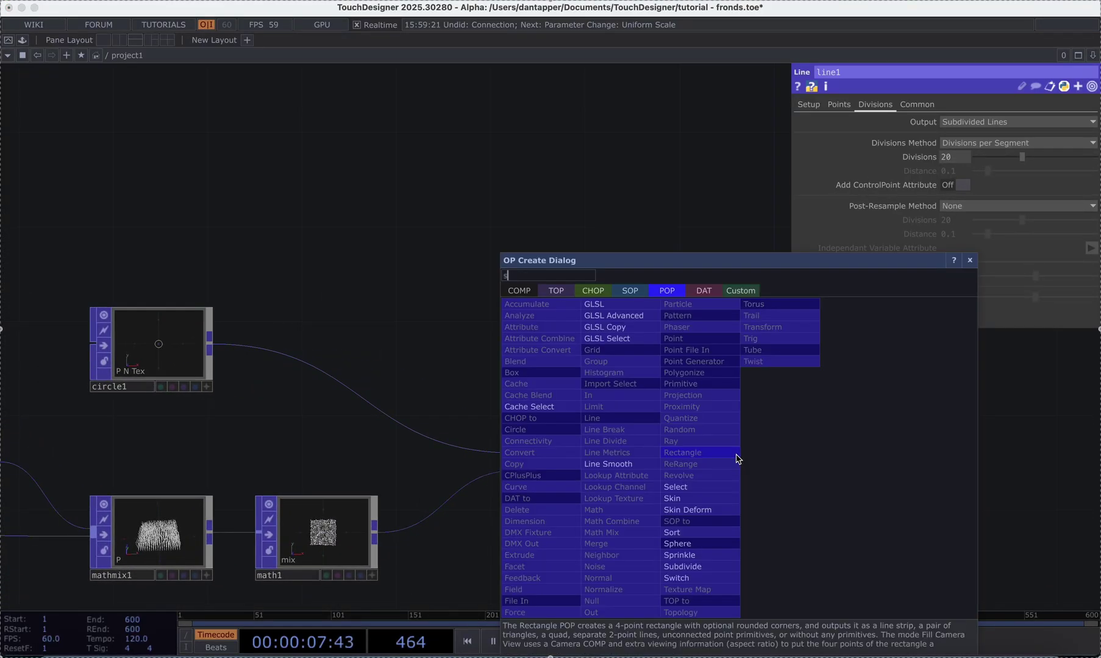
click(690, 499)
click(774, 466)
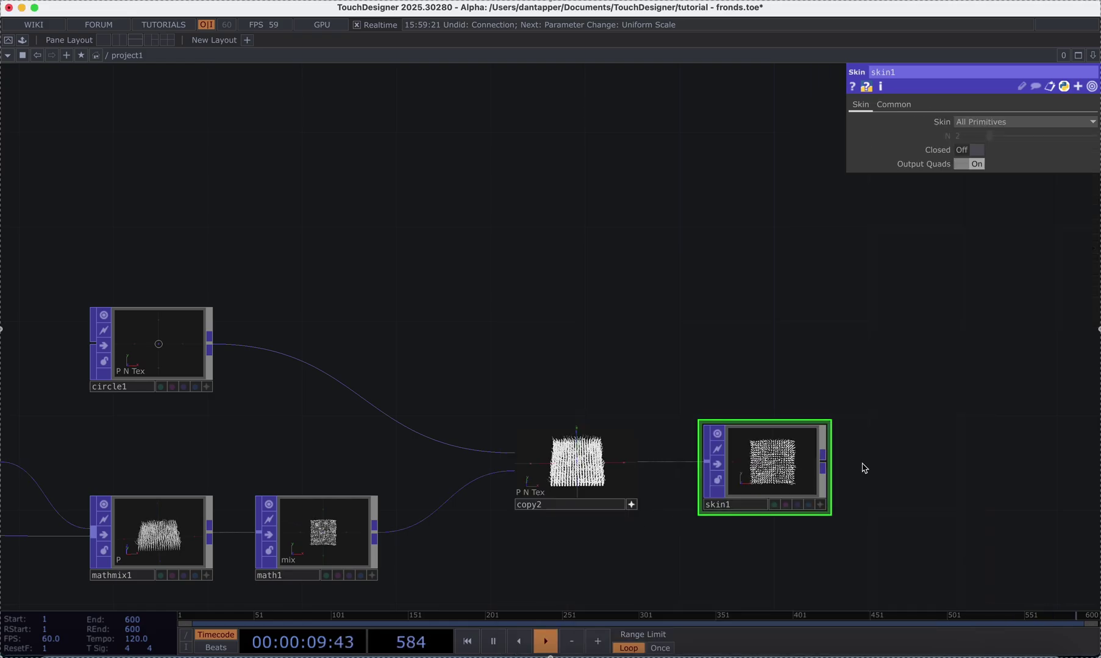
- Add a Normal POP after skin1 and inspect the surfaced tentacles in its viewer
scroll(776, 451, right, 3)
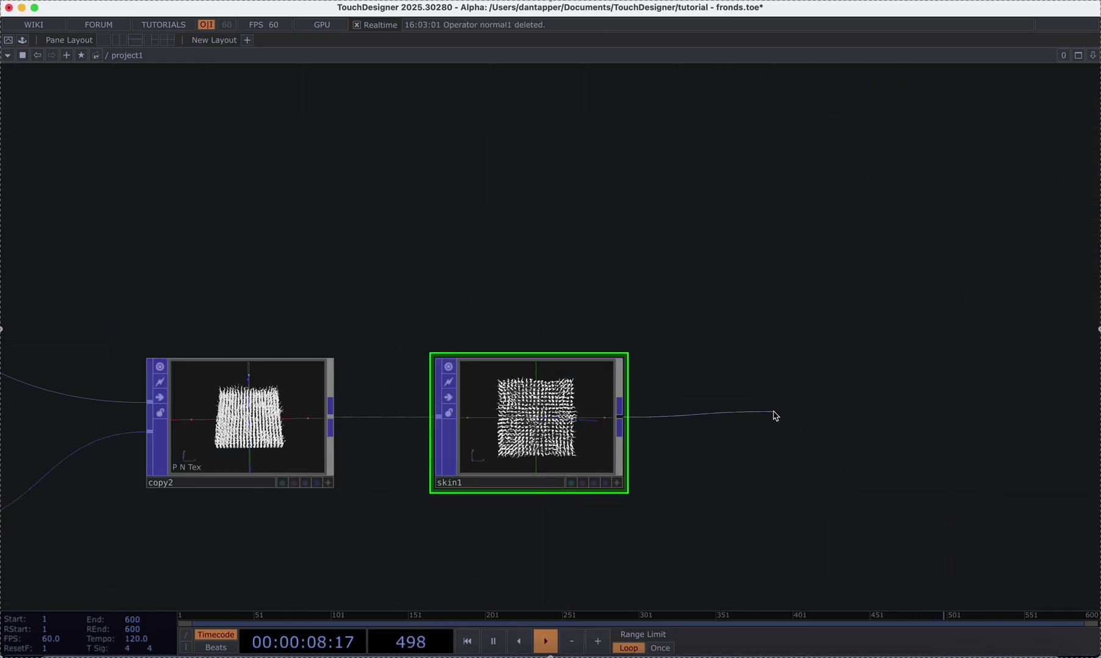
click(775, 415)
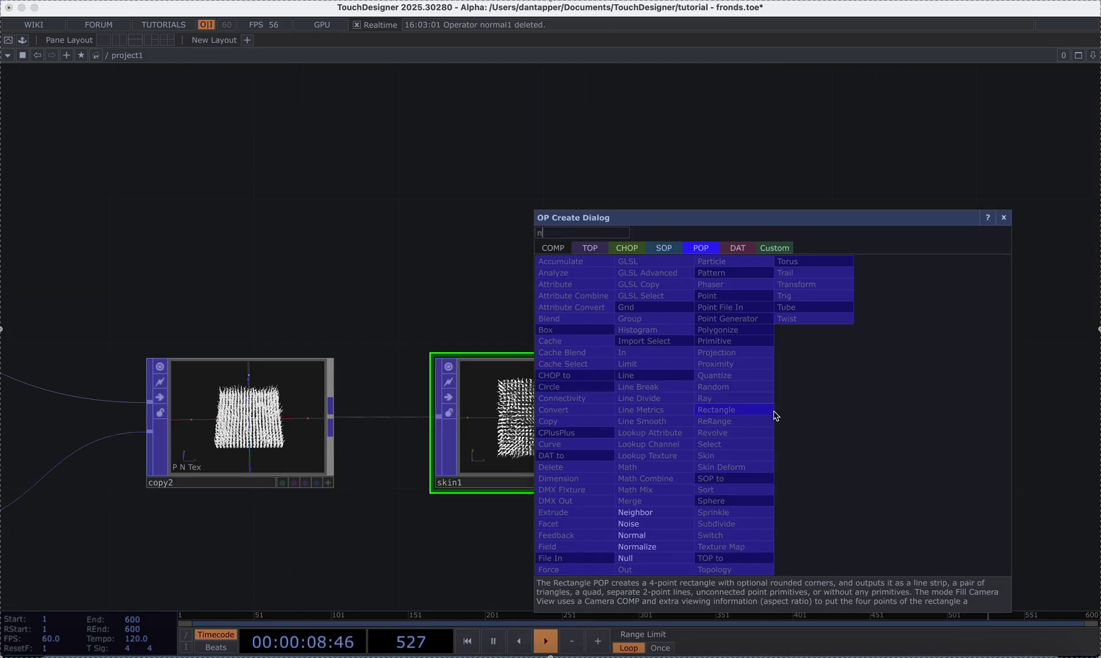
click(653, 529)
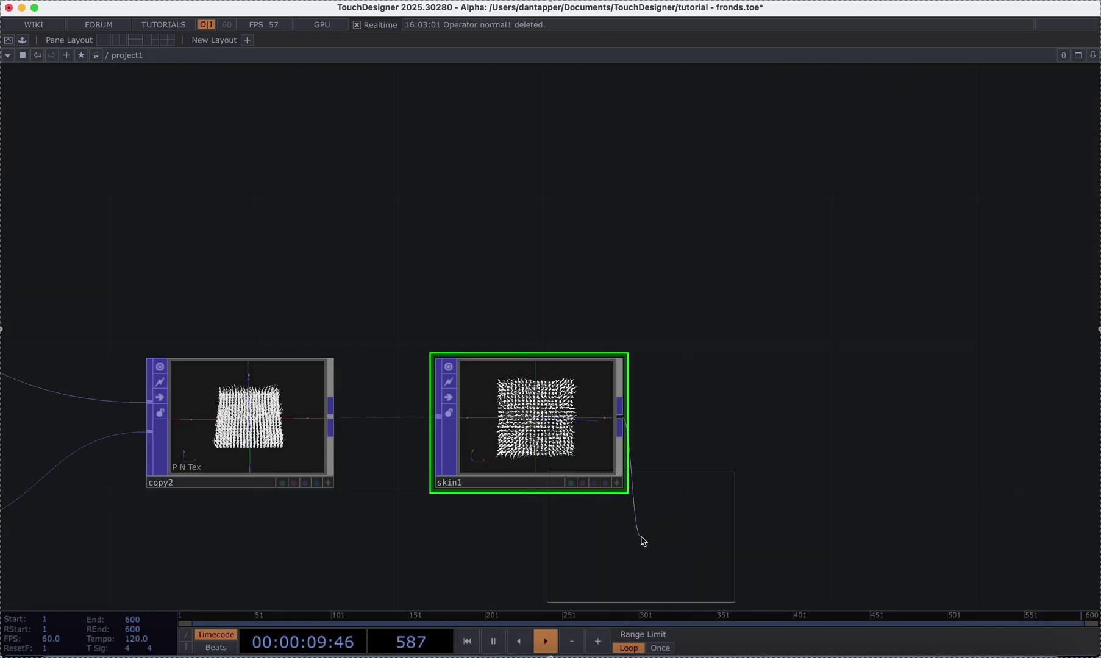
click(861, 429)
scroll(873, 430, up, 5)
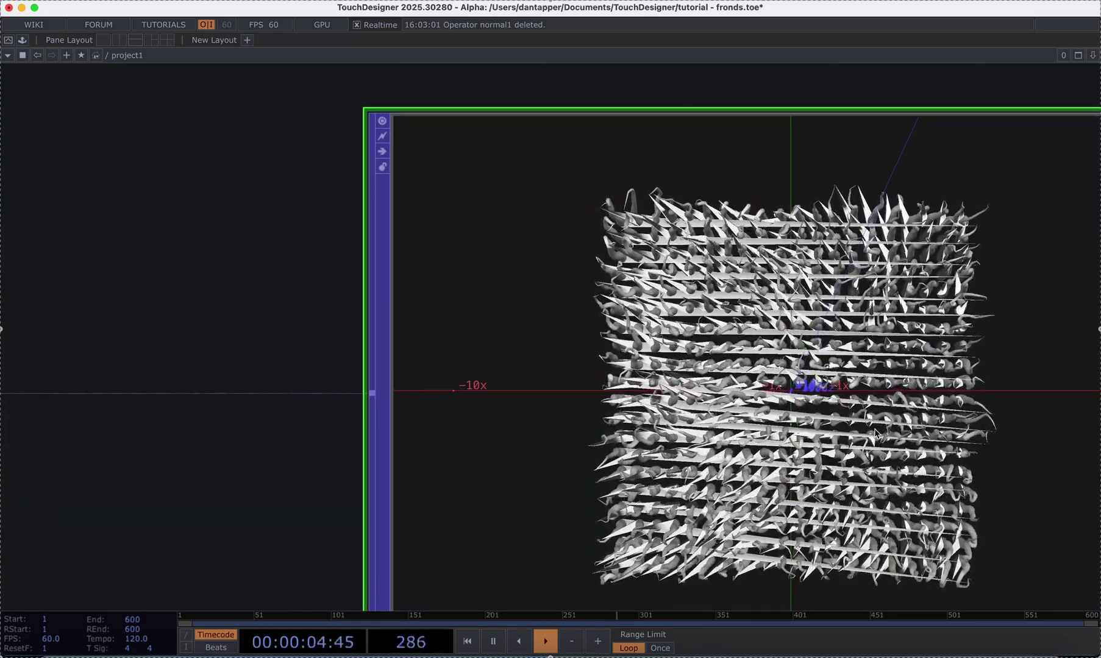
scroll(875, 432, down, 5)
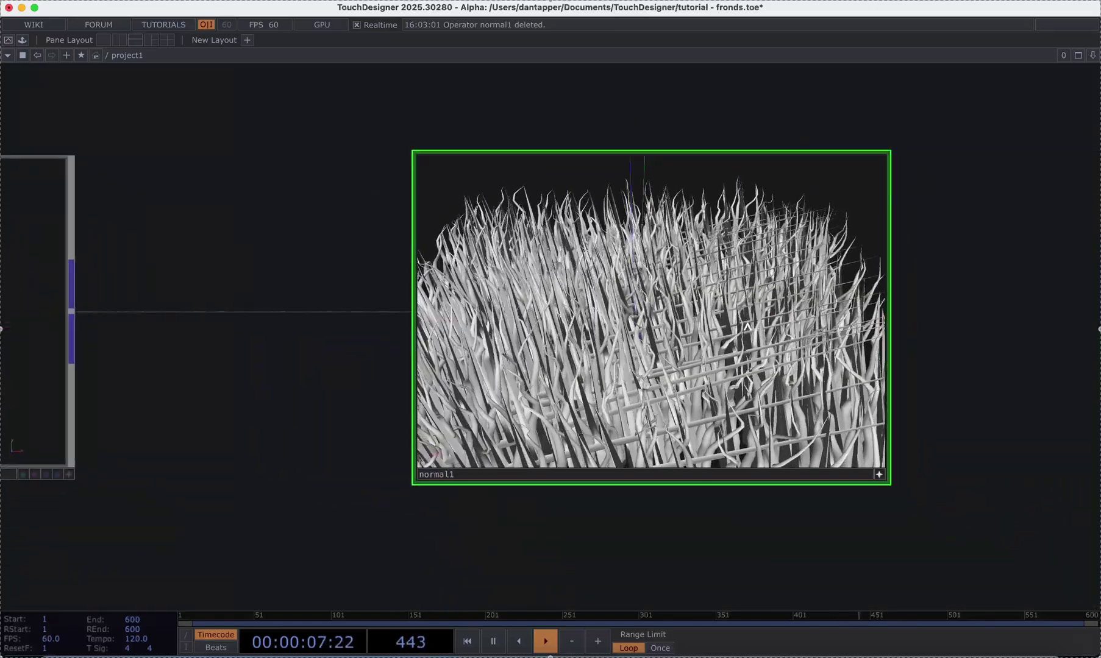
scroll(384, 438, down, 5)
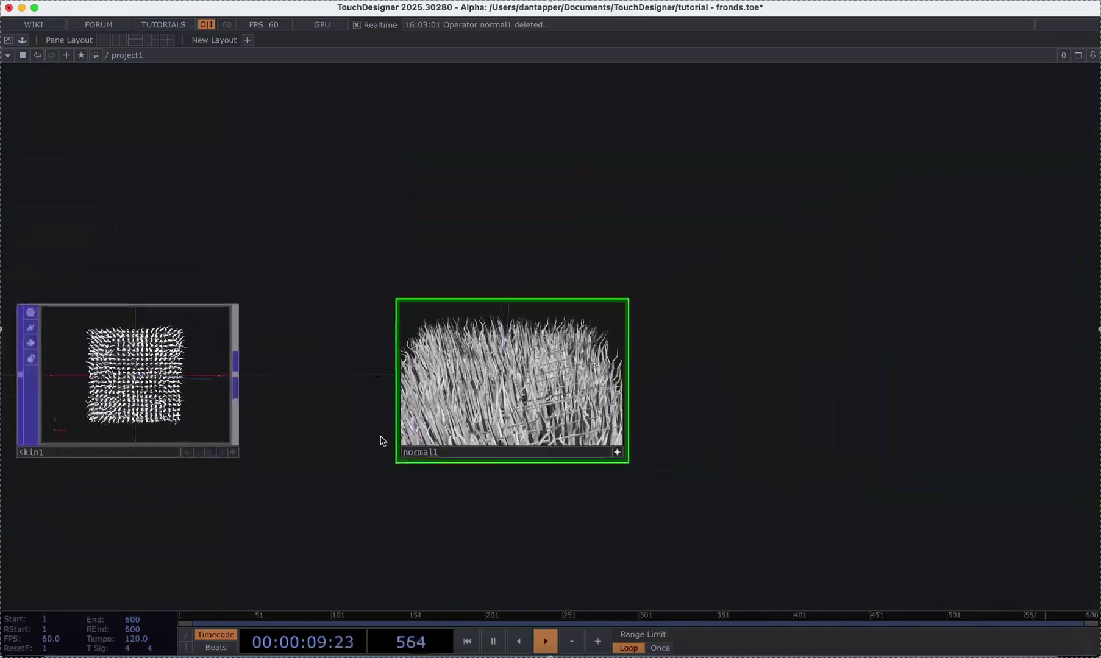
- Turn on Template Rotate to Vector in copy2 with P as the Rotate to Vector Attribute, and check the tentacles in normal1
drag(453, 296, 811, 262)
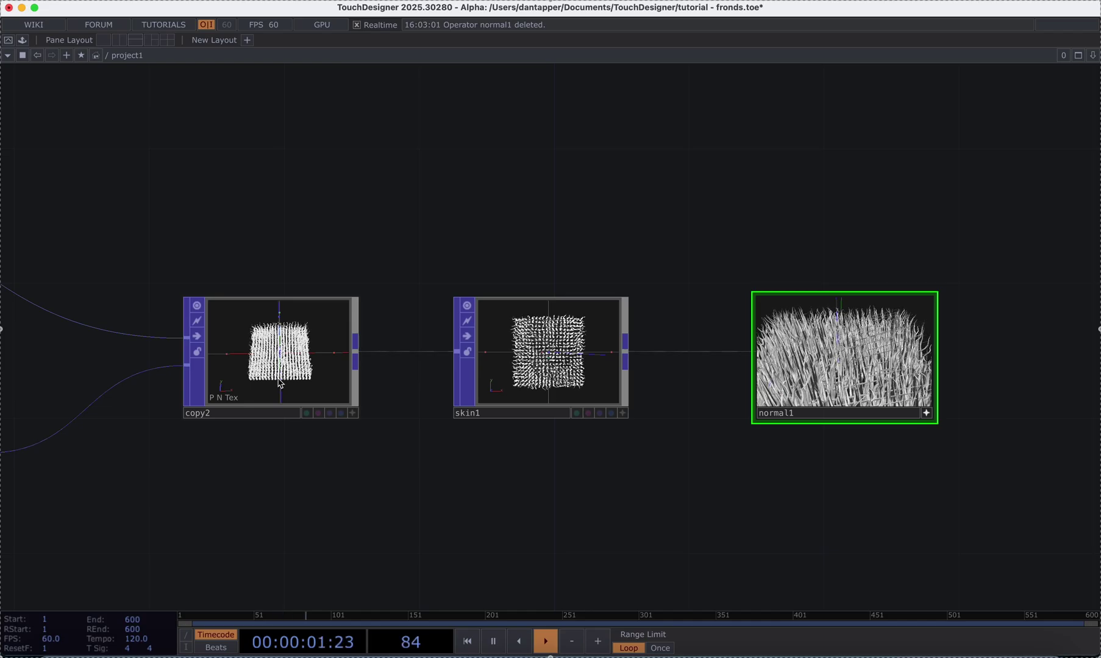
click(279, 383)
key(p)
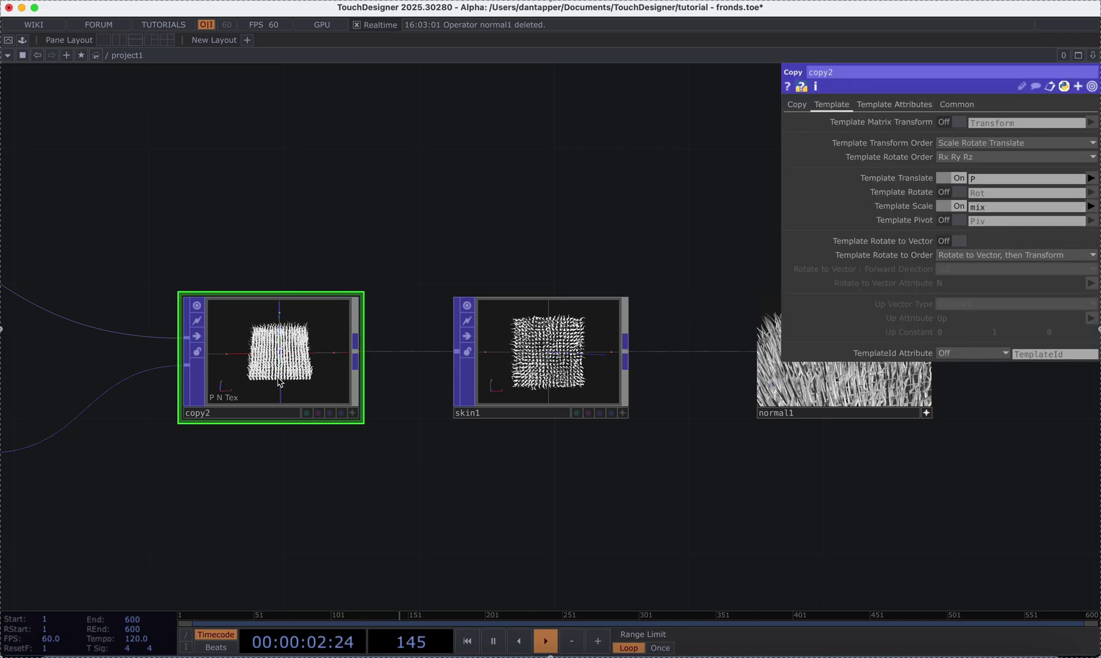
click(958, 241)
scroll(1005, 427, up, 5)
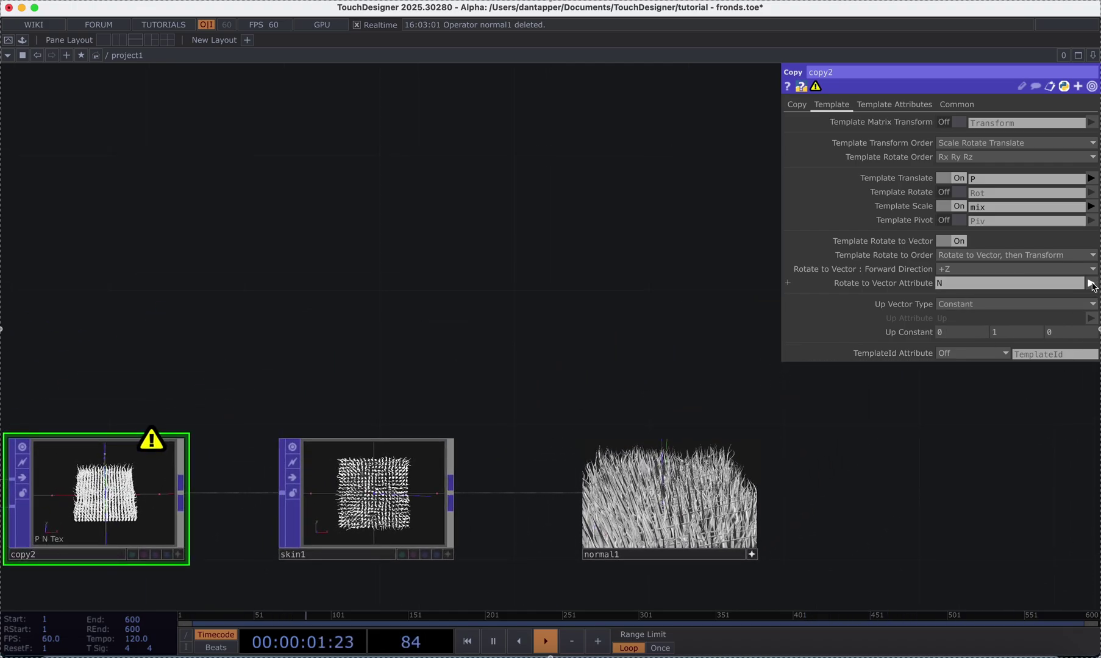
click(1091, 283)
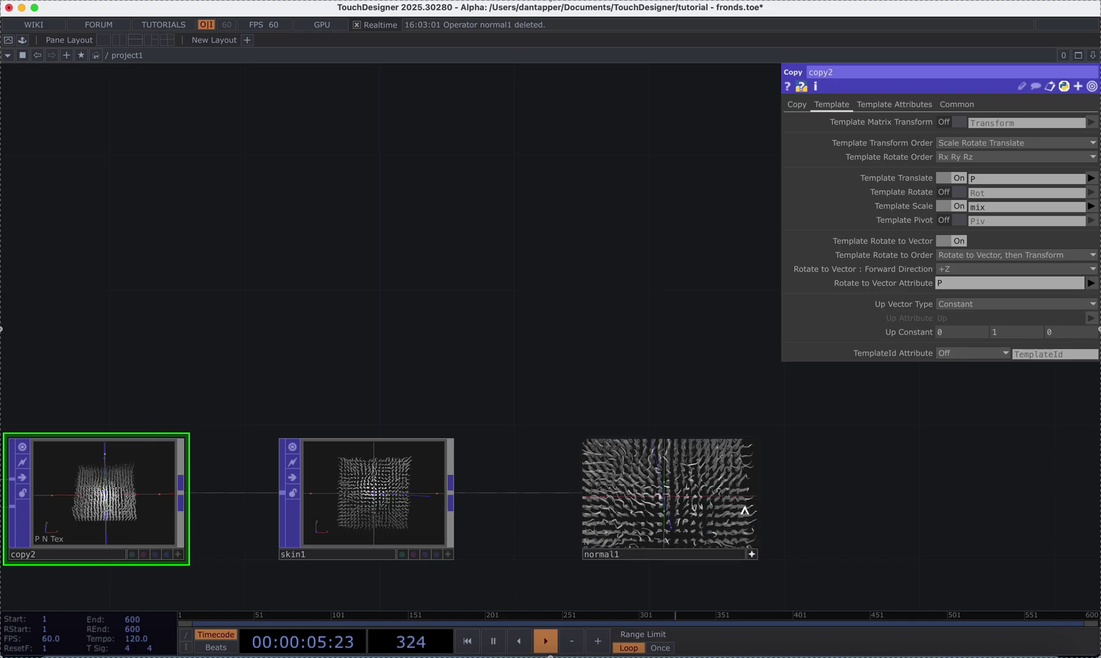
scroll(754, 501, up, 8)
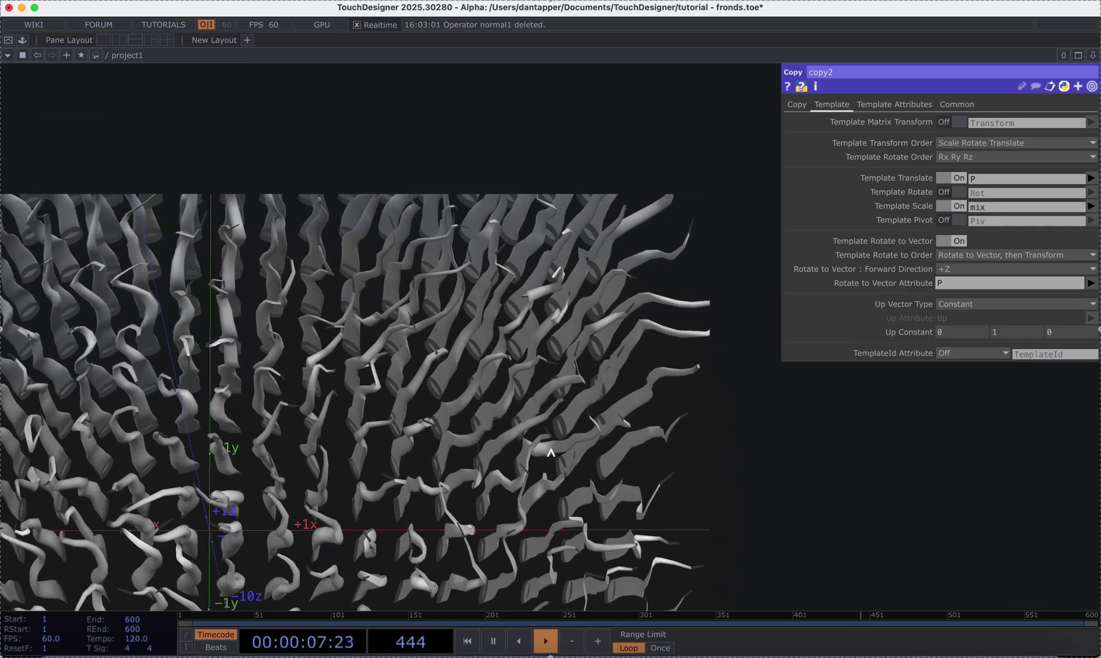
- Try Noise as the Rotate to Vector Attribute of copy2, compare the result in the normal1 viewer, and return to P
click(1090, 284)
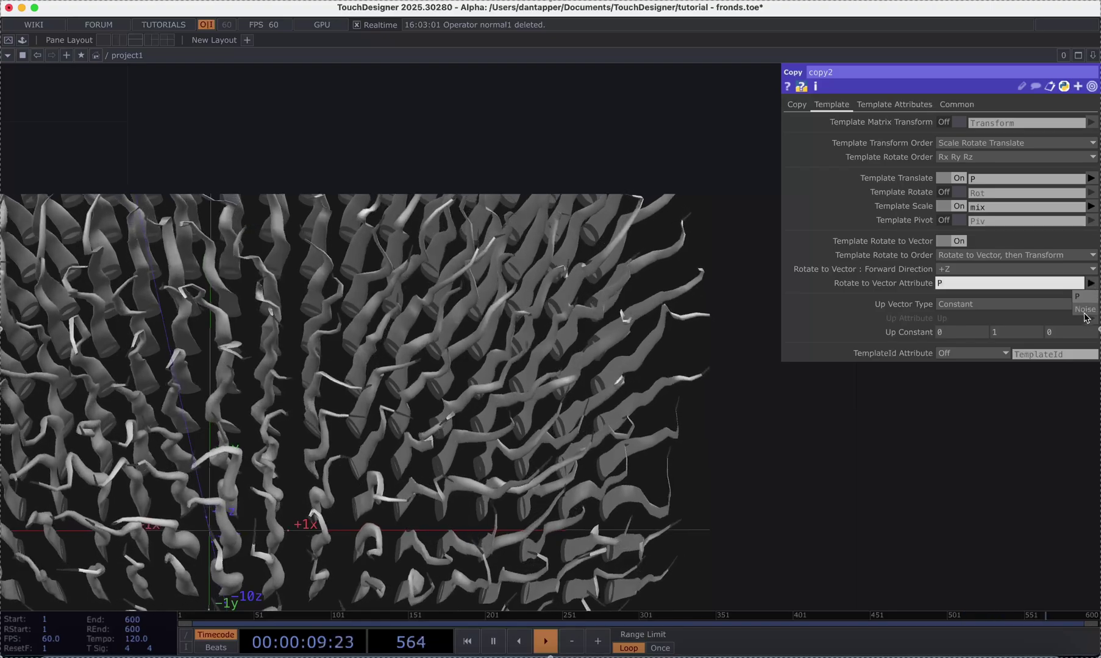
click(1084, 309)
drag(924, 425, 1013, 319)
drag(343, 342, 345, 36)
click(1084, 282)
click(1085, 299)
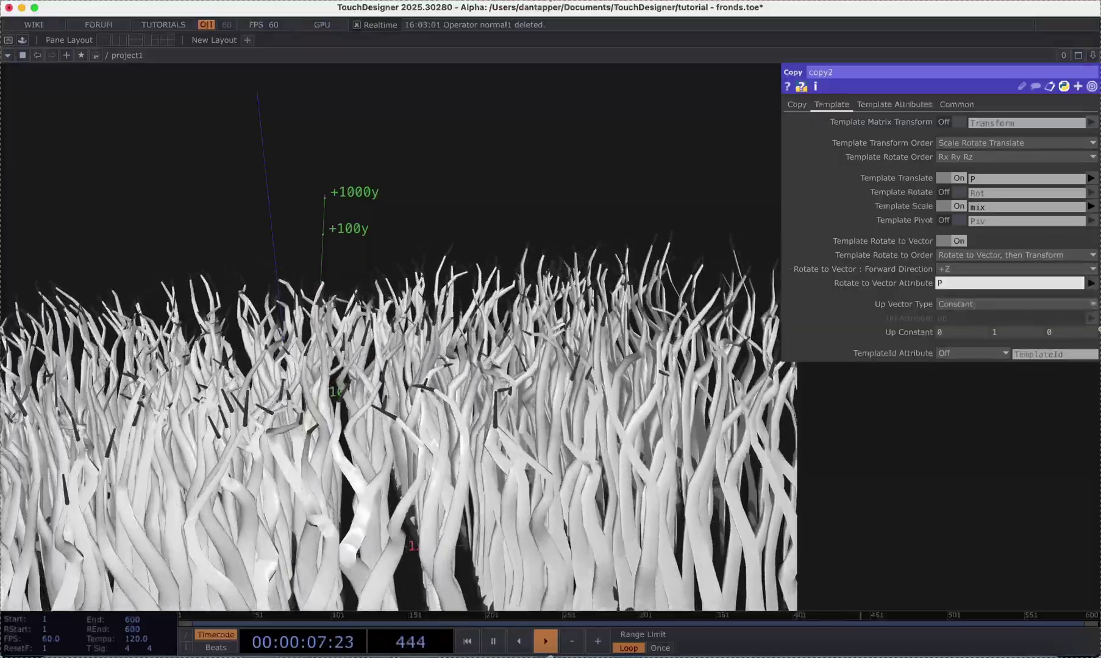
- Examine the tentacles up close in a floating viewer of normal1 and move the viewer window away from the network
drag(463, 366, 431, 466)
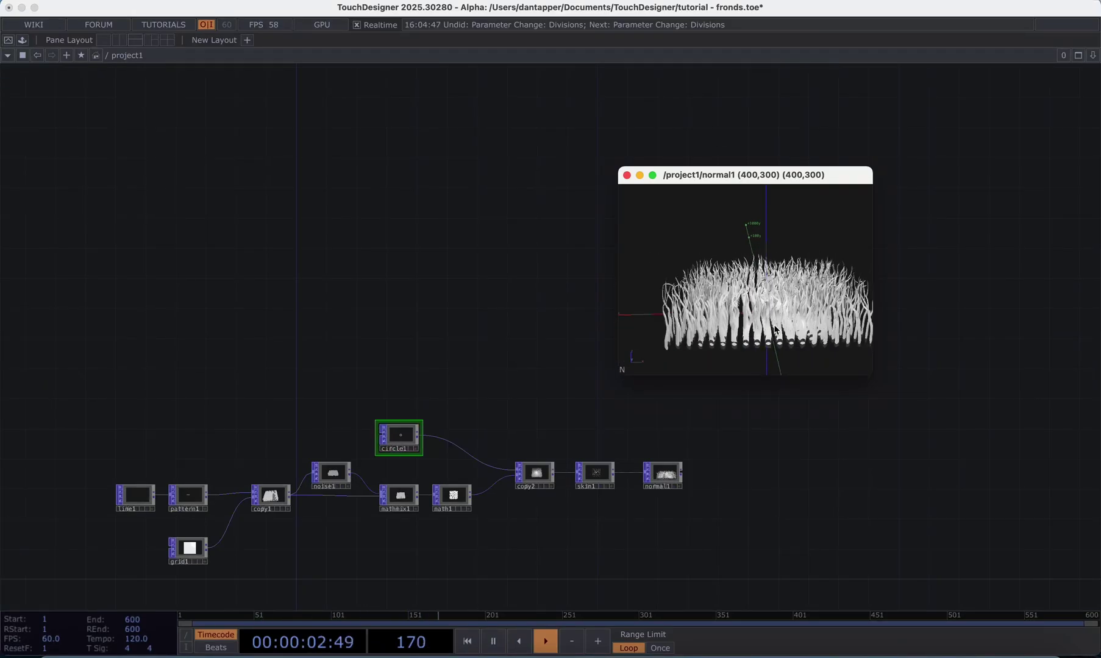
drag(755, 261, 755, 282)
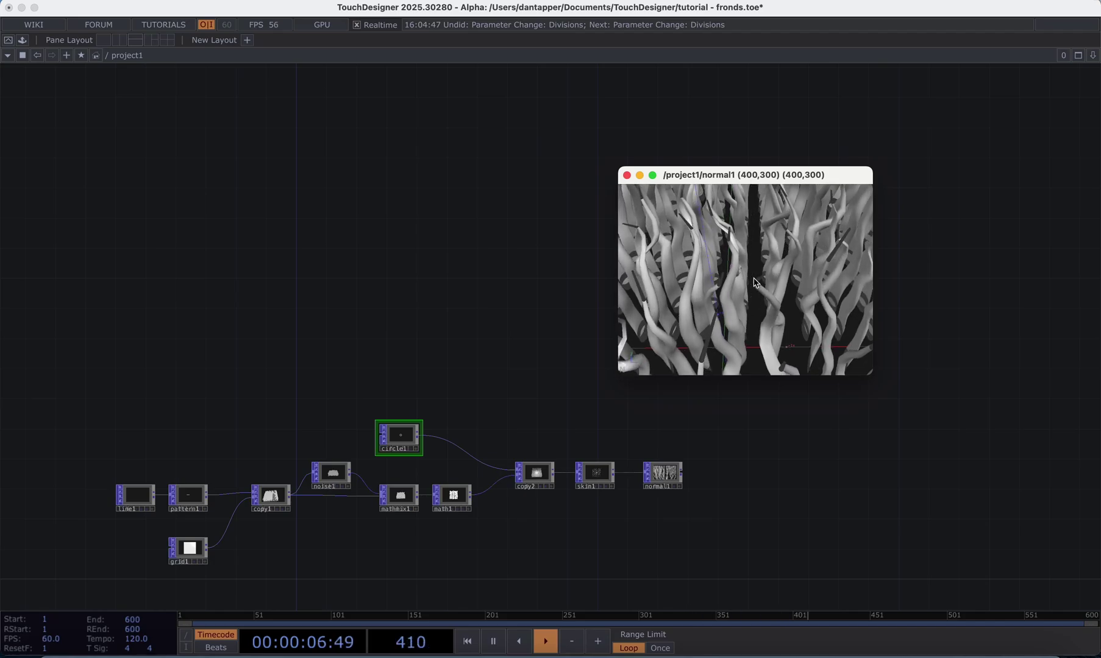
scroll(753, 279, down, 5)
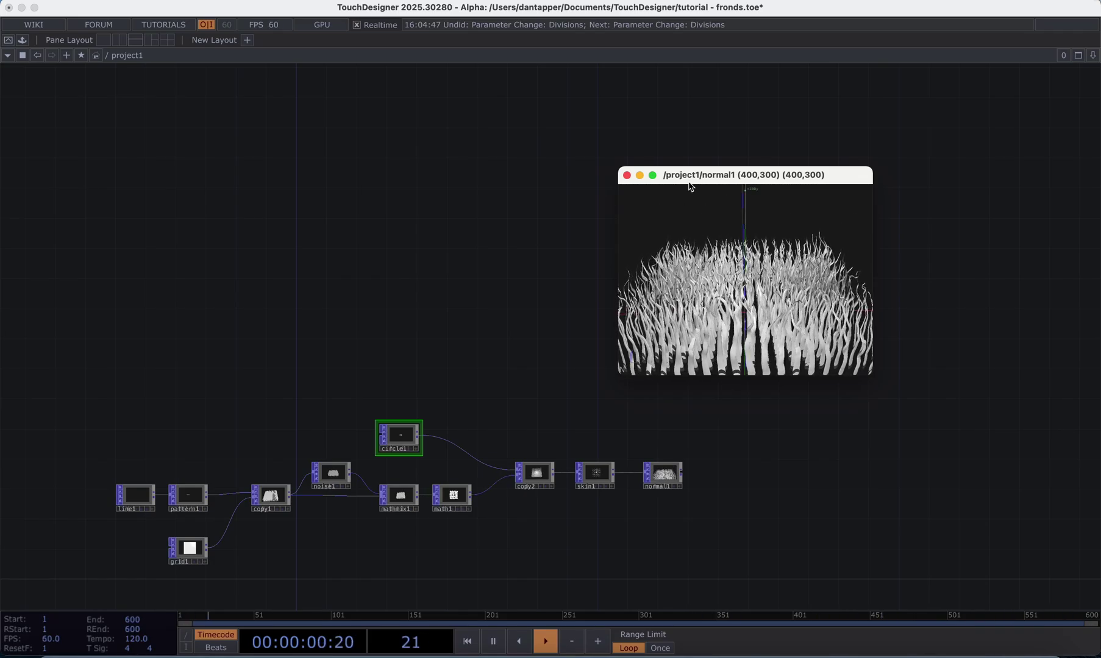
drag(688, 183, 759, 163)
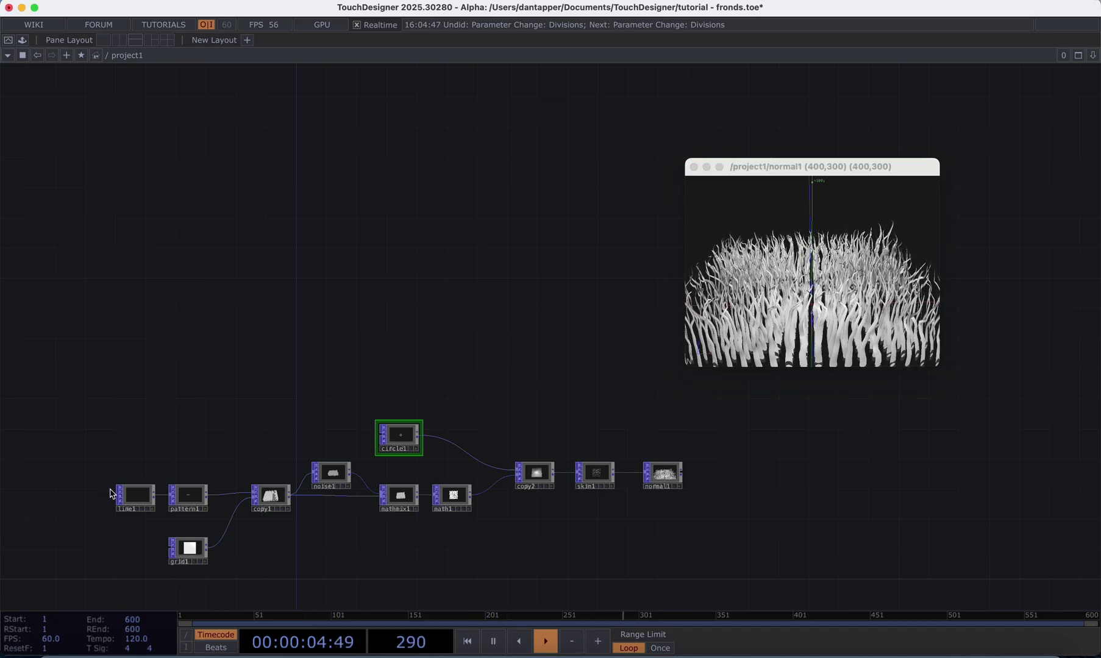
- Move line1, pattern1 and grid1 farther from copy1 to make room for another operator
drag(98, 480, 213, 518)
drag(188, 495, 105, 495)
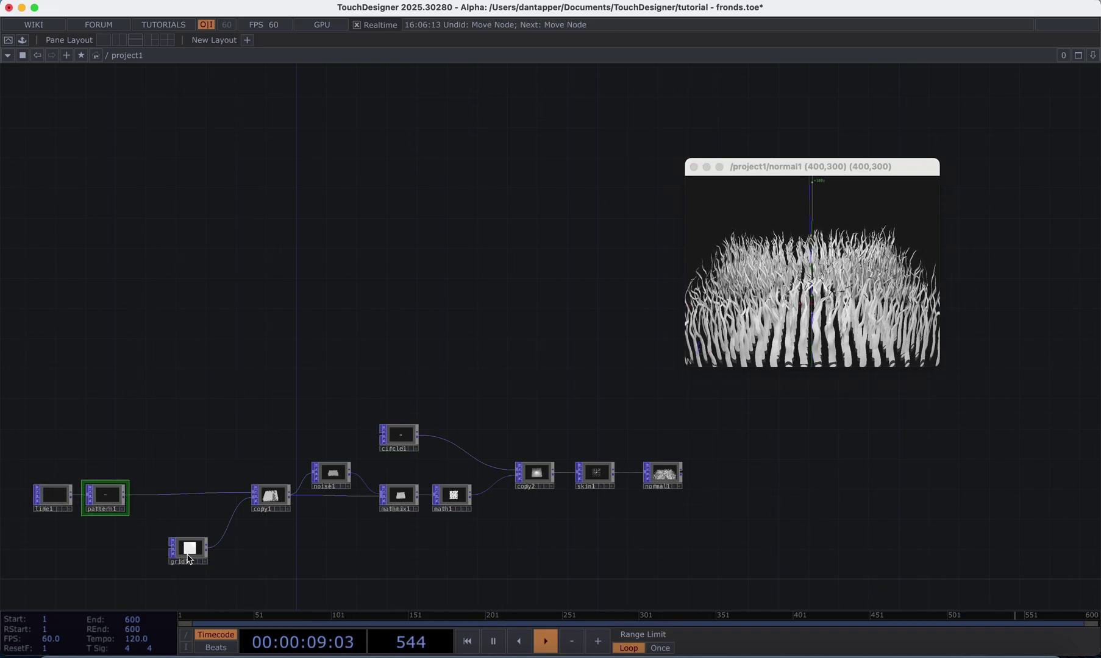
drag(189, 559, 96, 559)
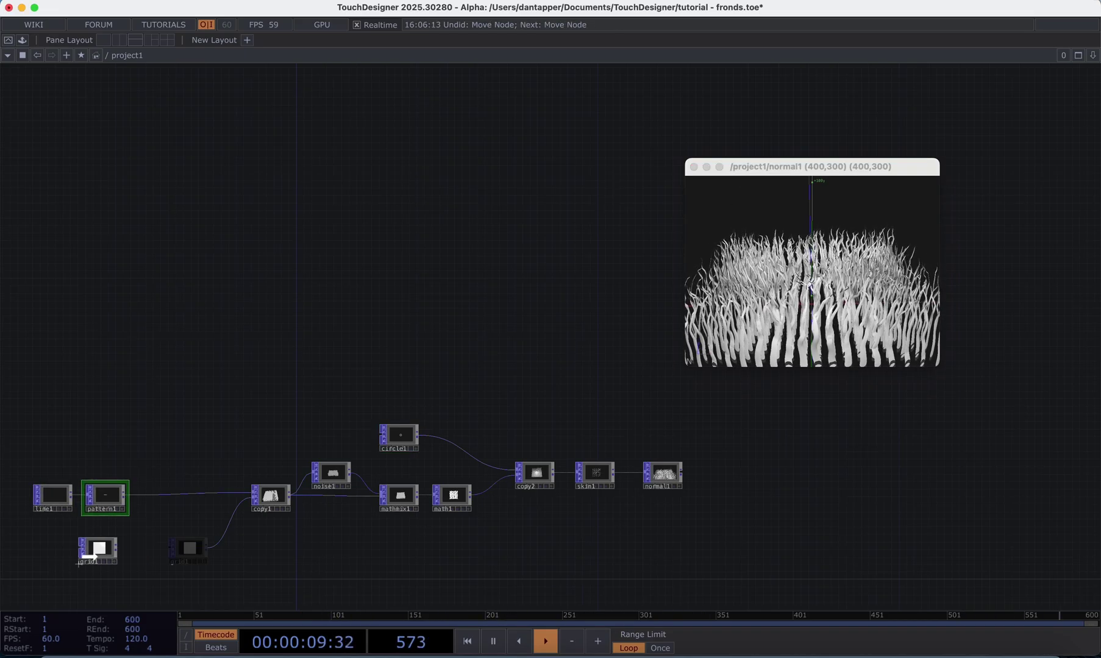
- Insert a Random POP between grid1 and copy1
right_click(141, 545)
click(162, 536)
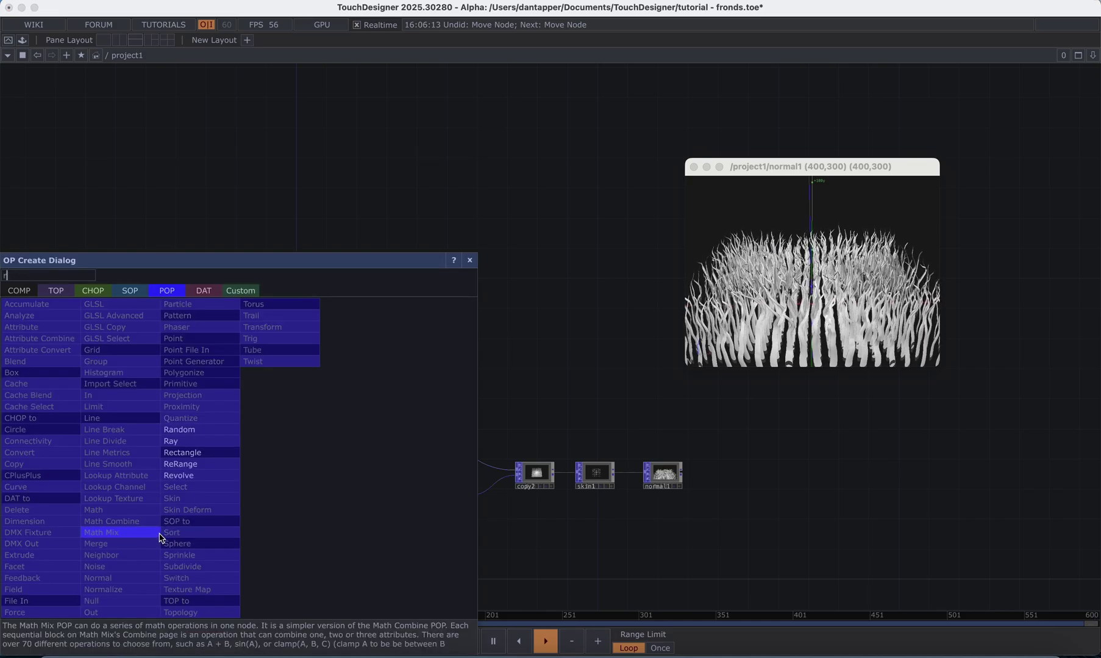
click(180, 442)
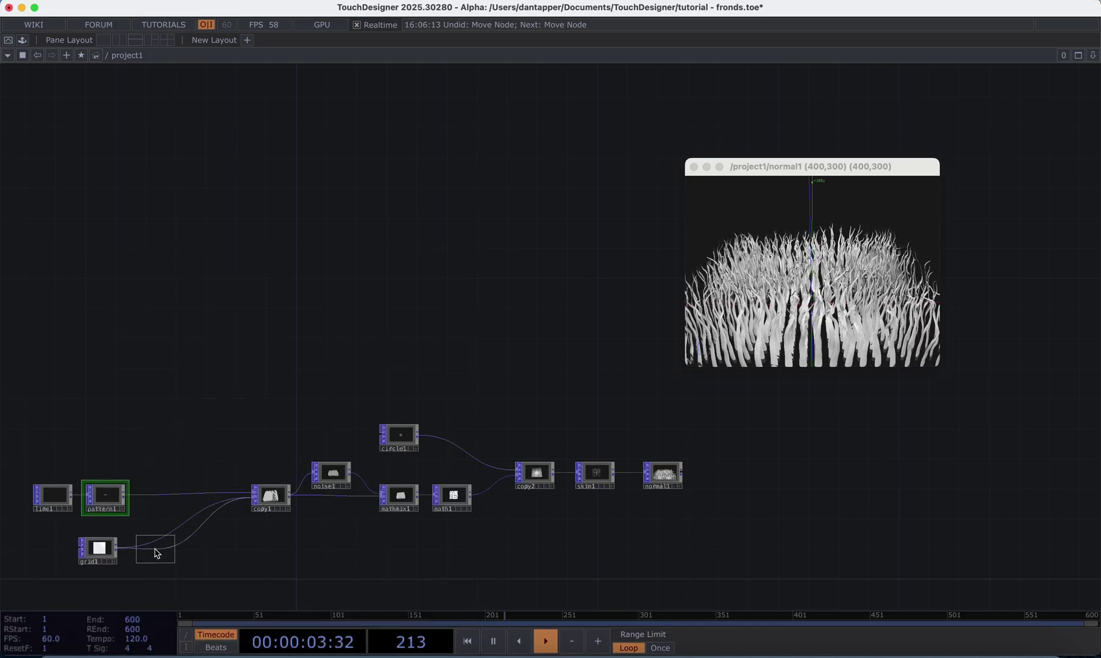
click(155, 553)
- In random1, choose Set as the Combine Operation, output to an attribute named len, and set Value A to 0.301
key(p)
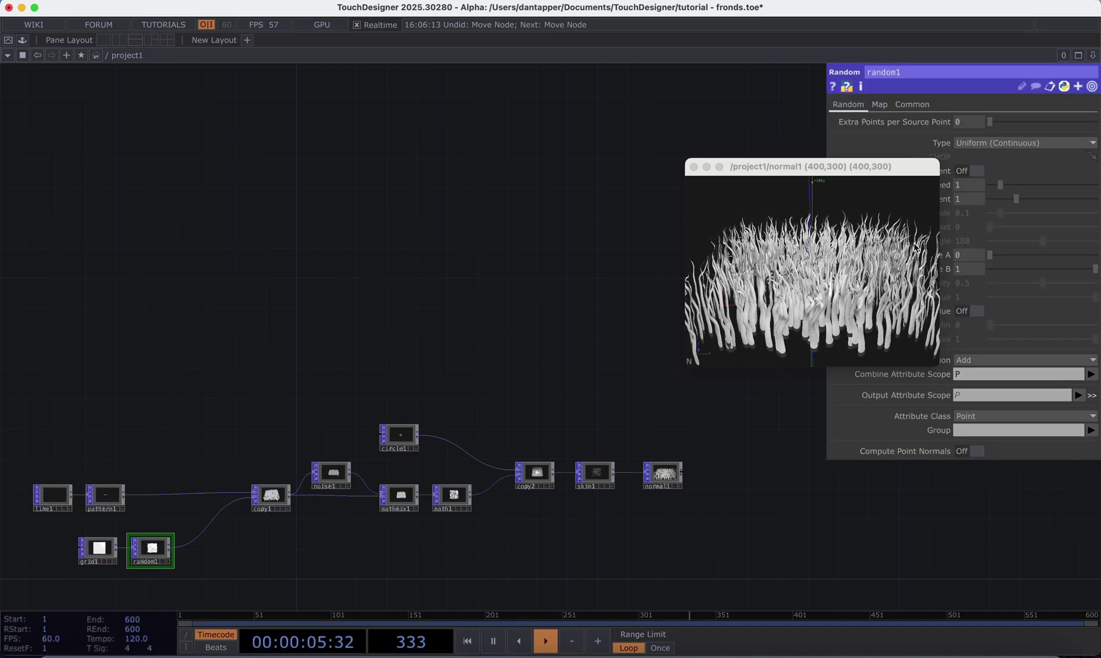
drag(872, 178, 755, 139)
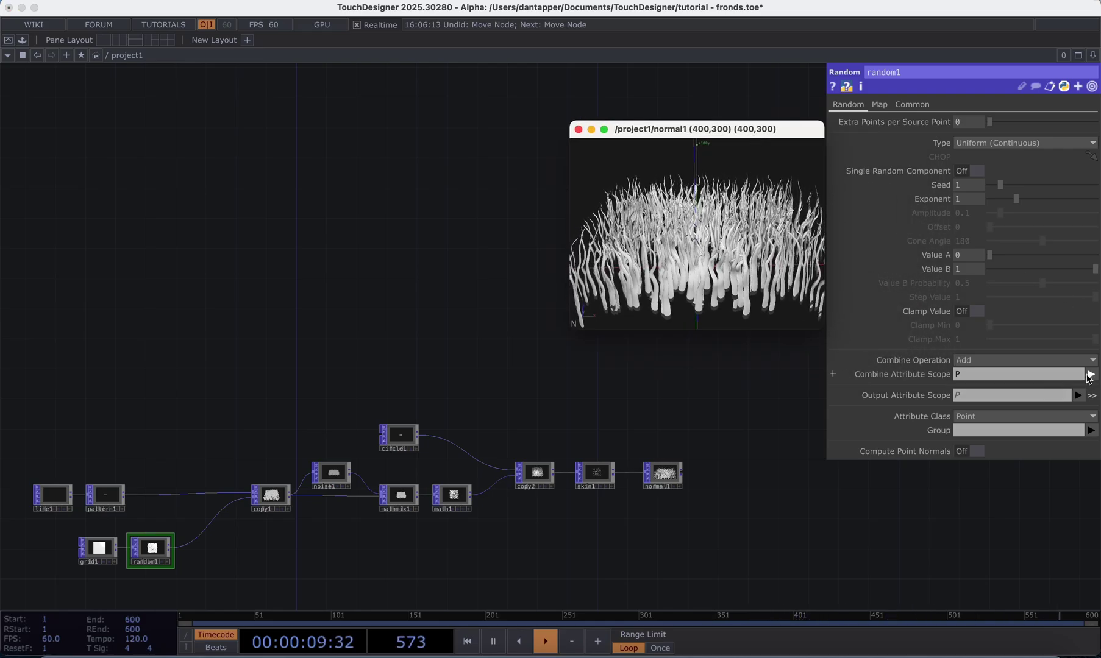
click(1059, 360)
click(977, 376)
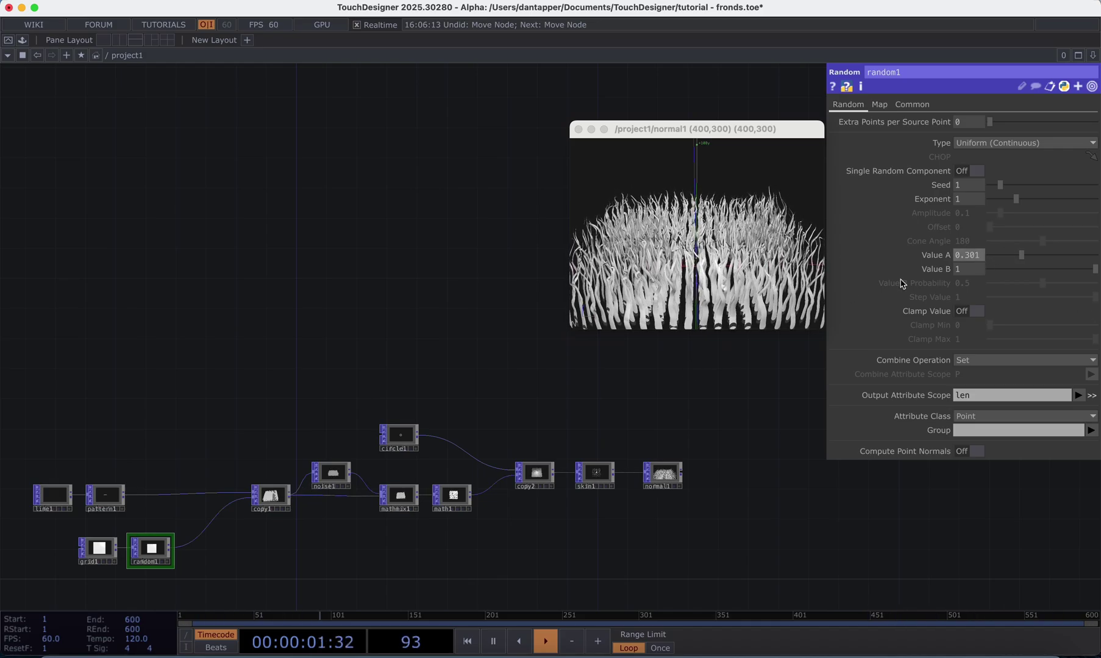
- Turn on Template Scale in copy1 using the len attribute and examine the tentacle lengths in the normal1 viewer
click(271, 500)
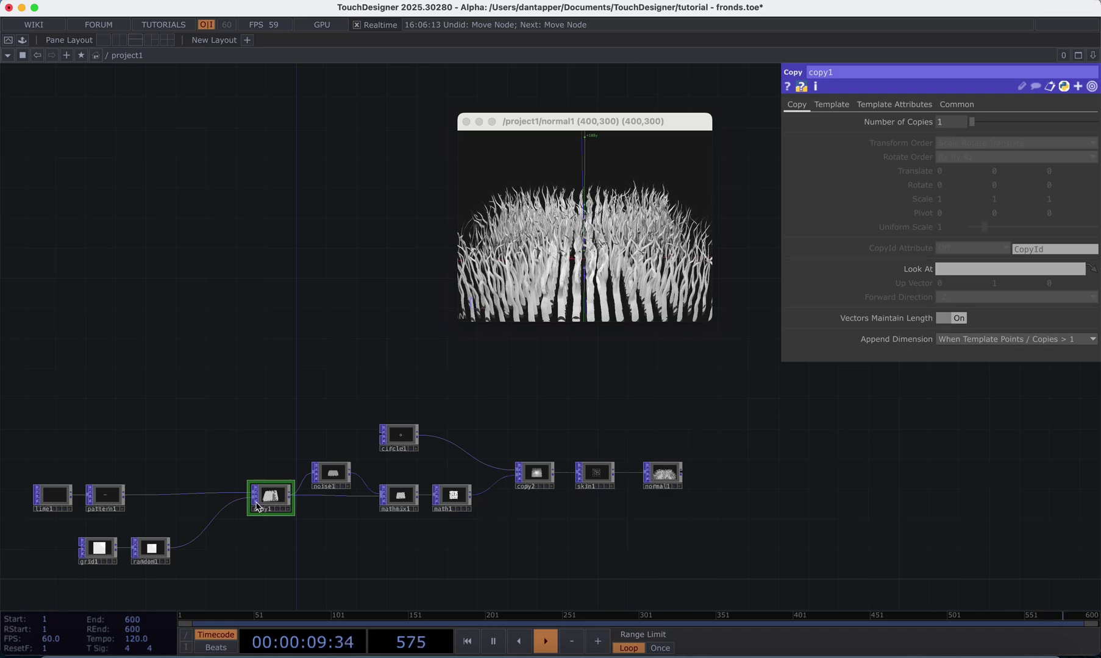
scroll(256, 506, up, 5)
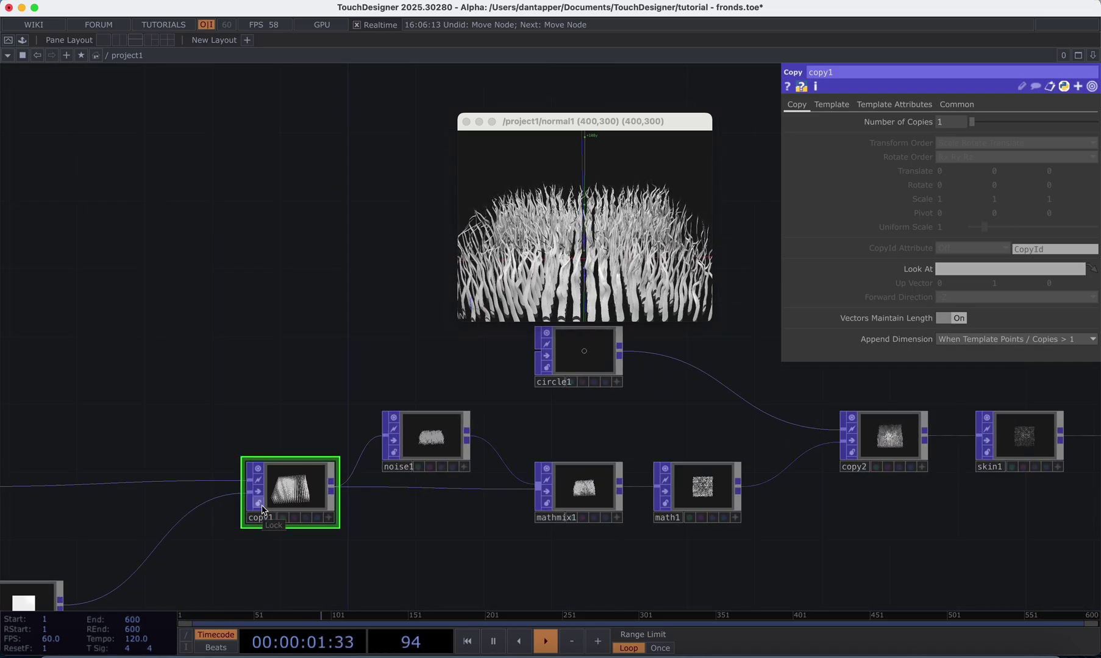
click(831, 104)
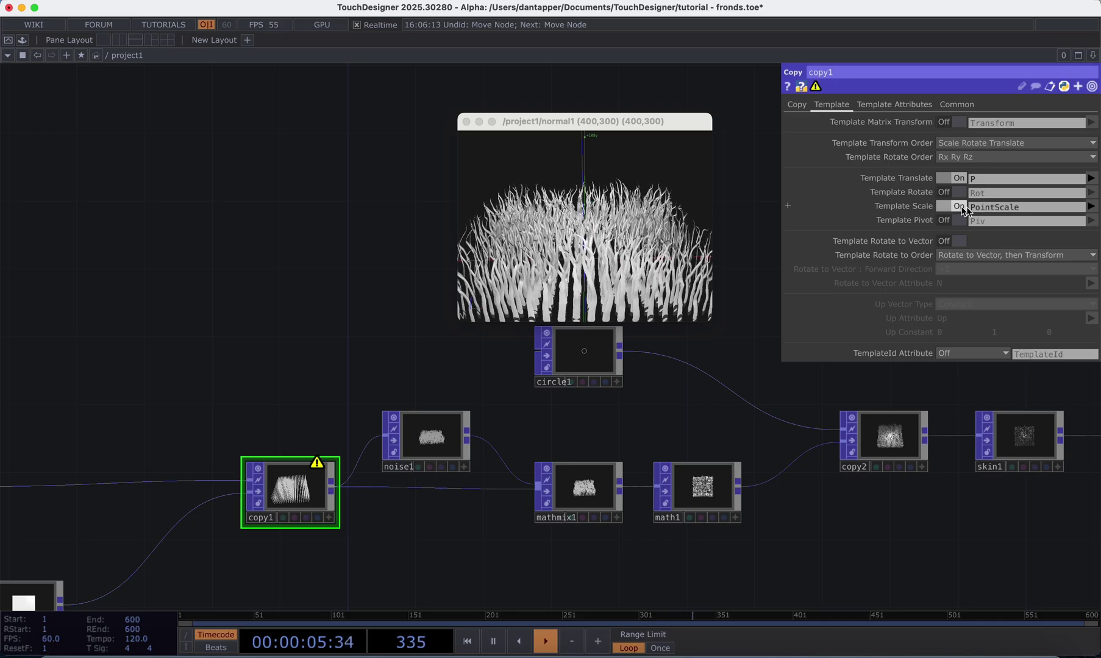
click(1088, 258)
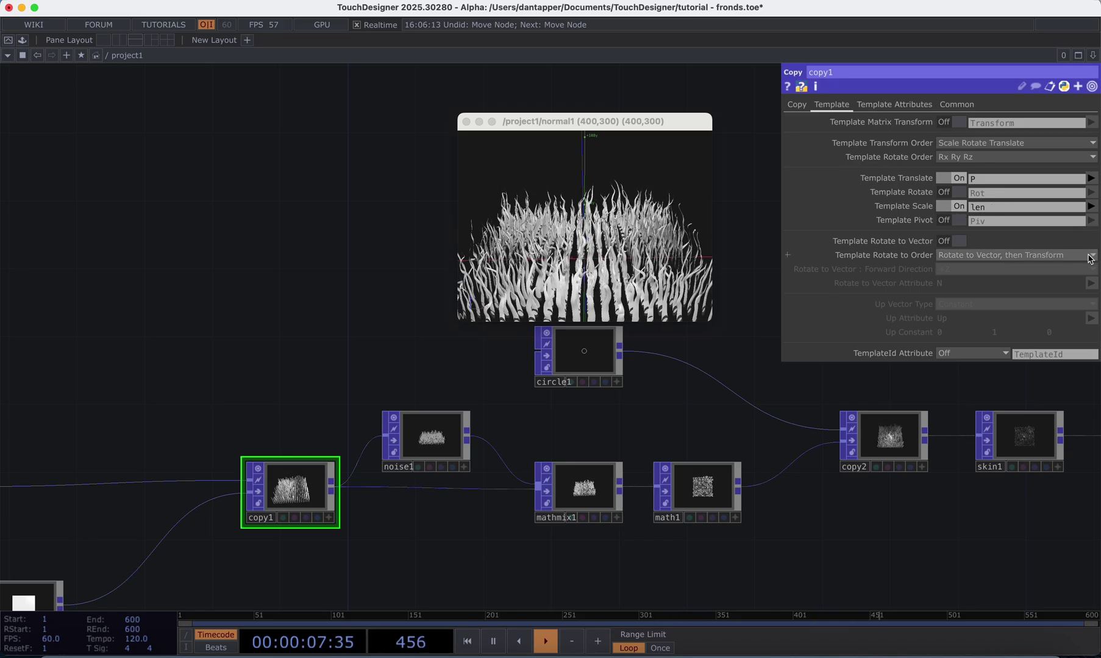
drag(600, 262, 603, 280)
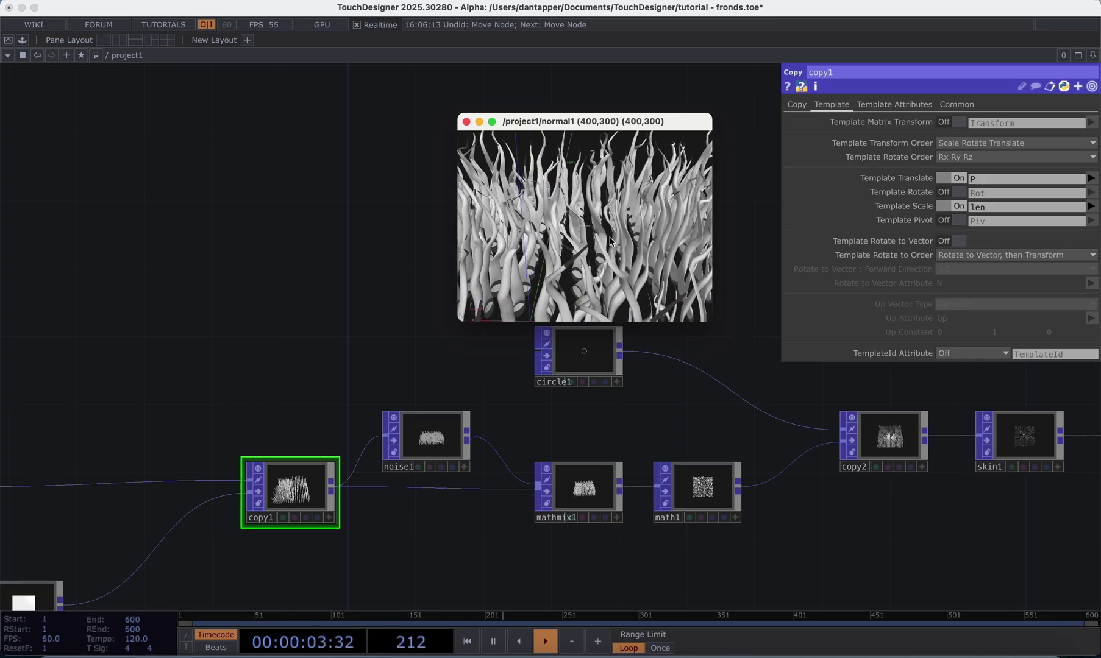
- Increase the density of the tentacle field by setting grid1's Columns to 50 and Rows to 51
drag(610, 241, 600, 219)
scroll(605, 257, down, 3)
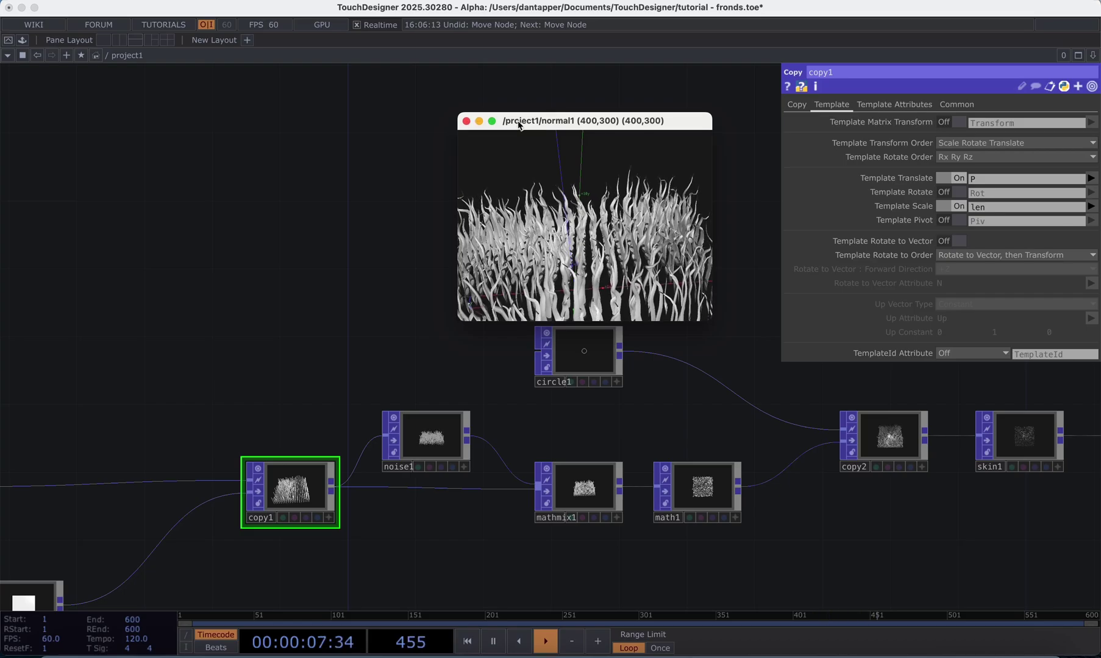
drag(519, 125, 485, 100)
key(h)
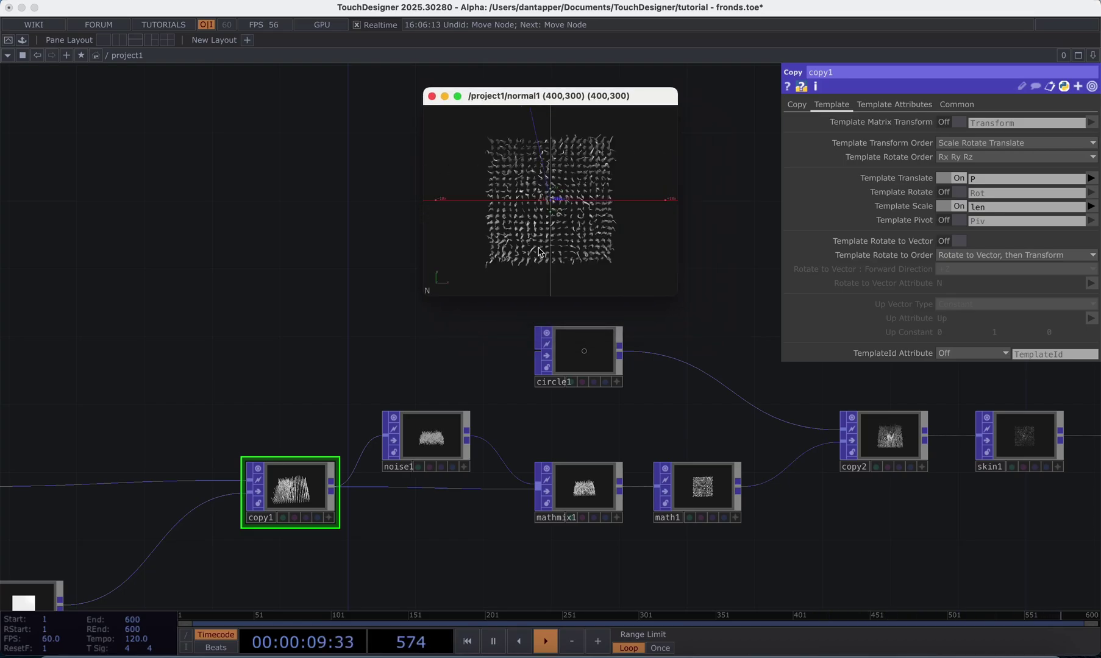
drag(298, 364, 499, 330)
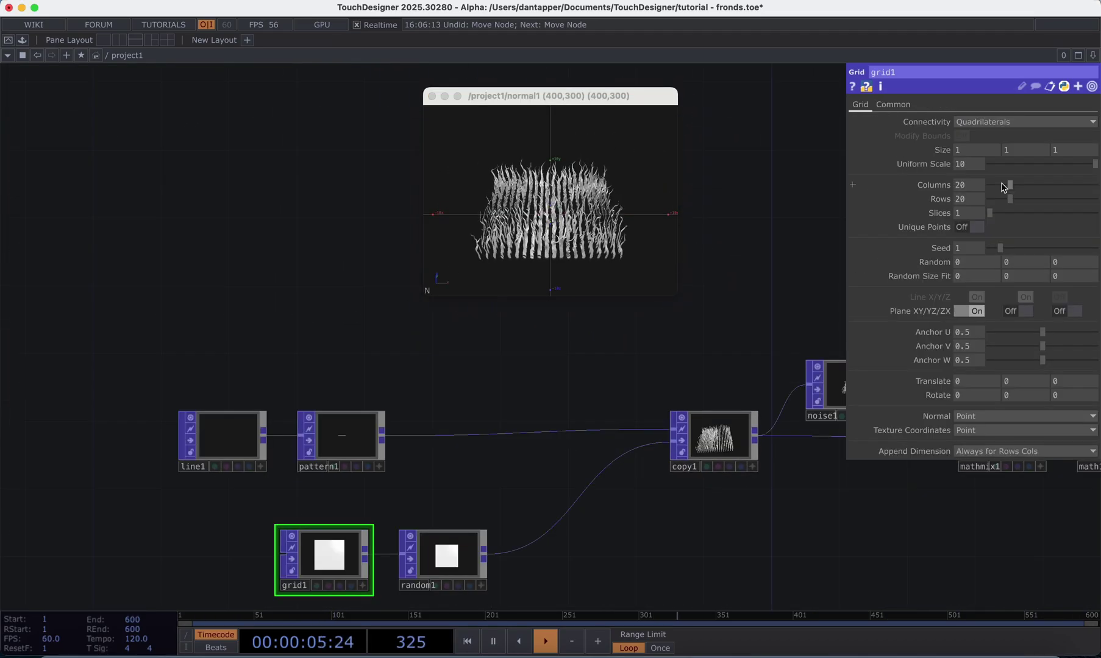
drag(1004, 184, 1047, 202)
scroll(587, 203, up, 5)
drag(587, 203, 579, 235)
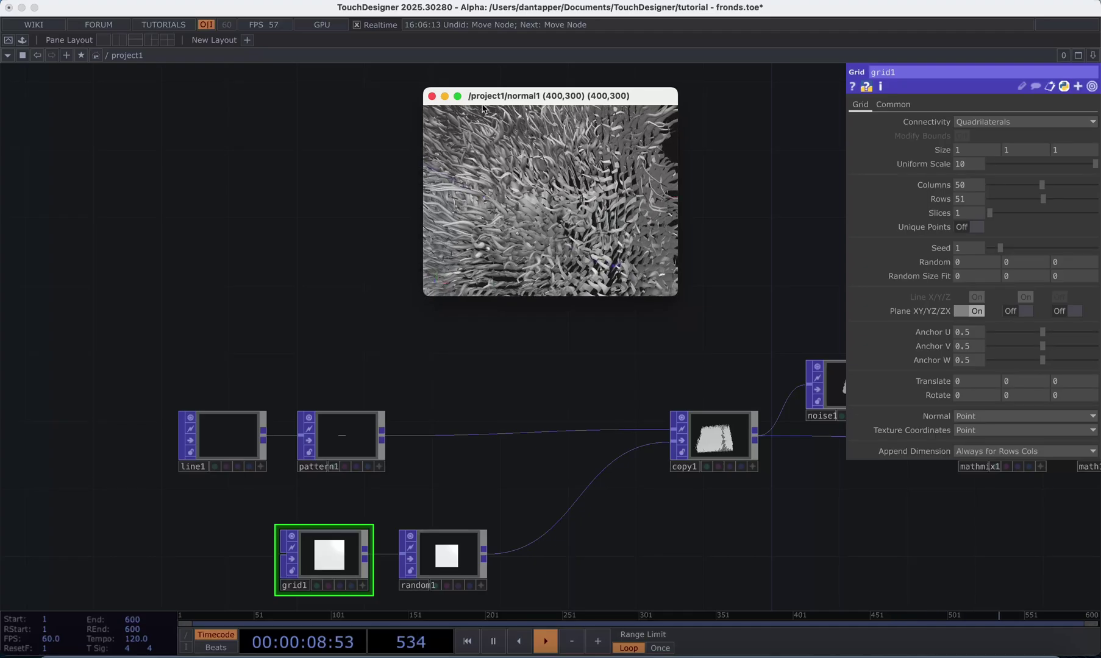
drag(503, 100, 627, 100)
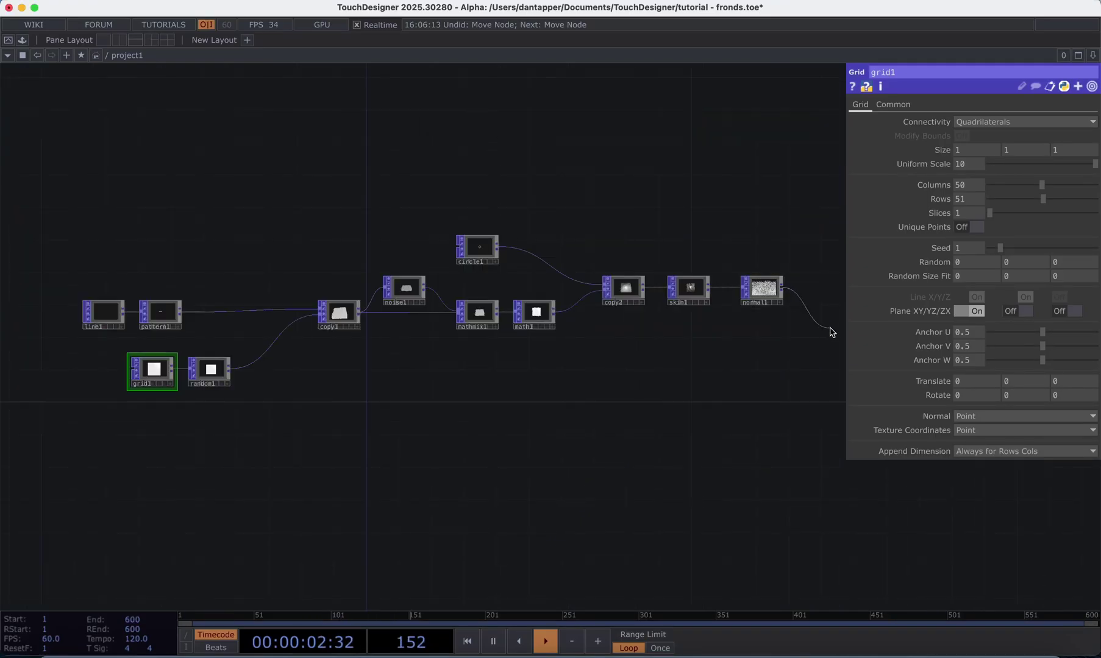
- Add a Geometry COMP fed by normal1 and place it just after normal1 in the network
click(832, 332)
text(ge)
click(612, 166)
click(614, 268)
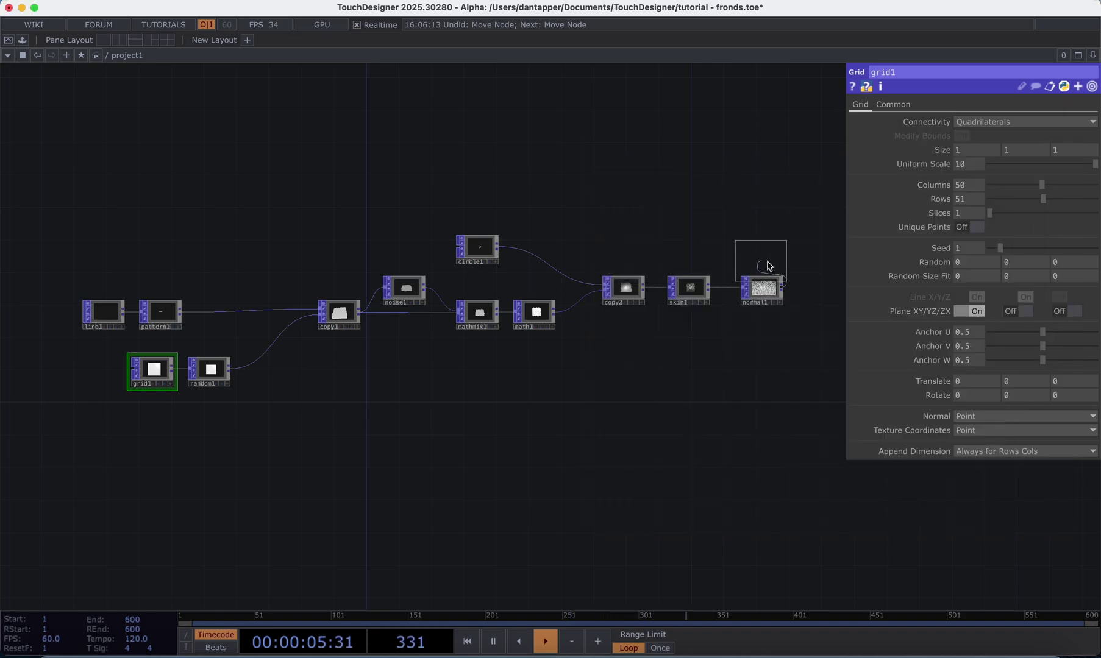
click(823, 259)
scroll(574, 219, right, 5)
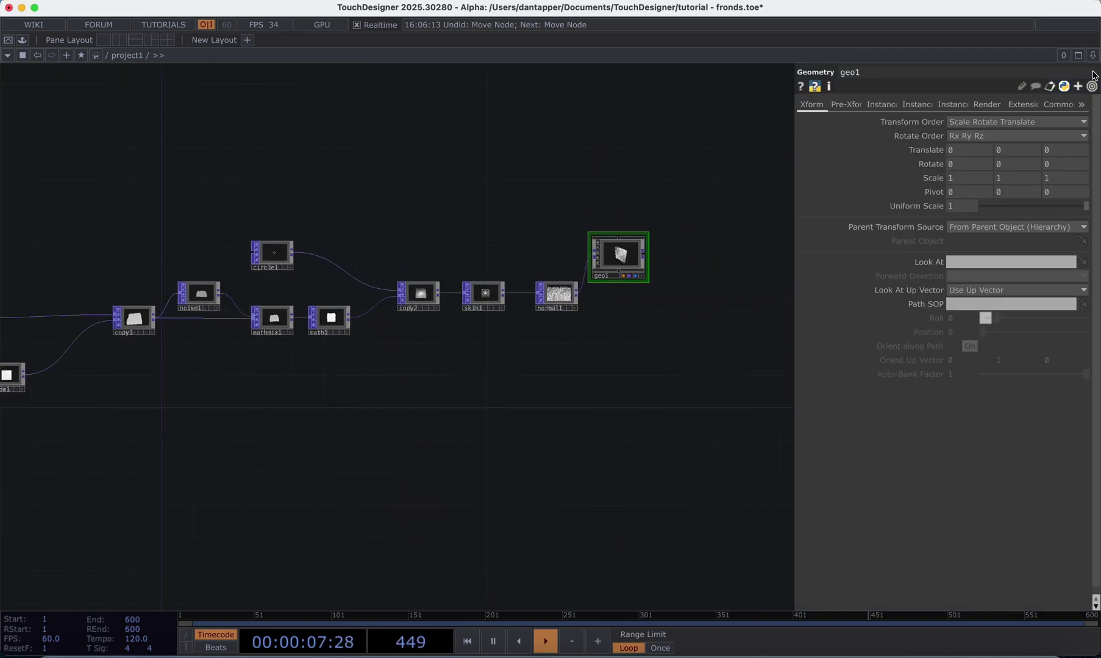
- Split the workspace into two side-by-side panes, make the second a Geometry Viewer, and hide the parameters in the network pane
click(1091, 56)
click(1050, 84)
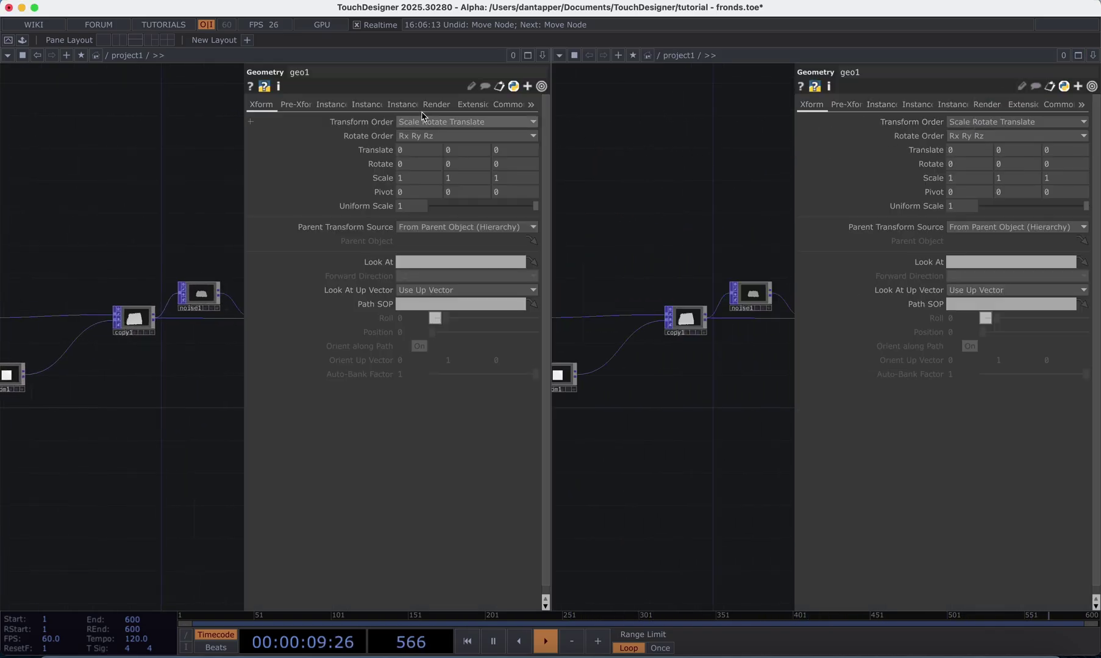
click(559, 56)
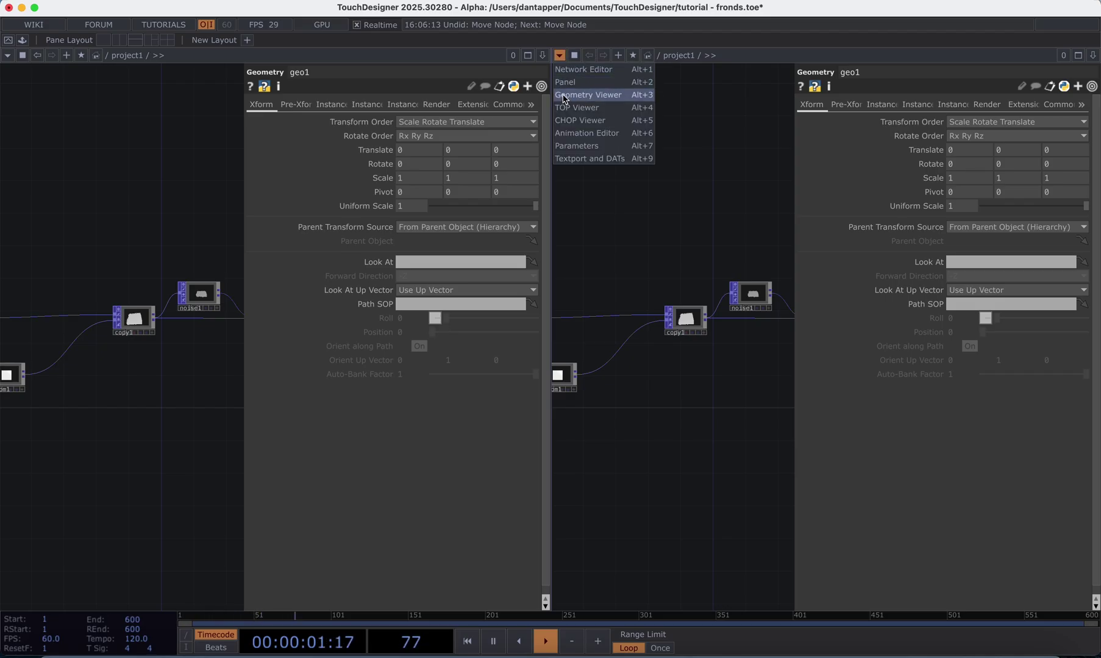
click(564, 98)
key(p)
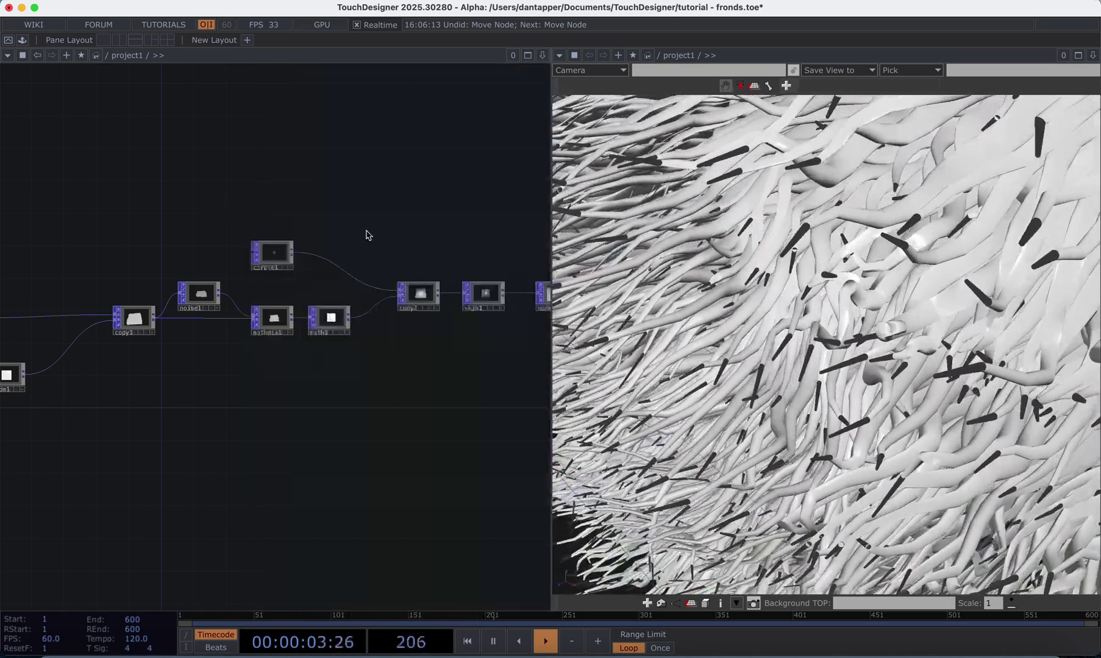
- Examine the dense tentacle field in the Geometry Viewer from several angles and distances
drag(725, 256, 790, 240)
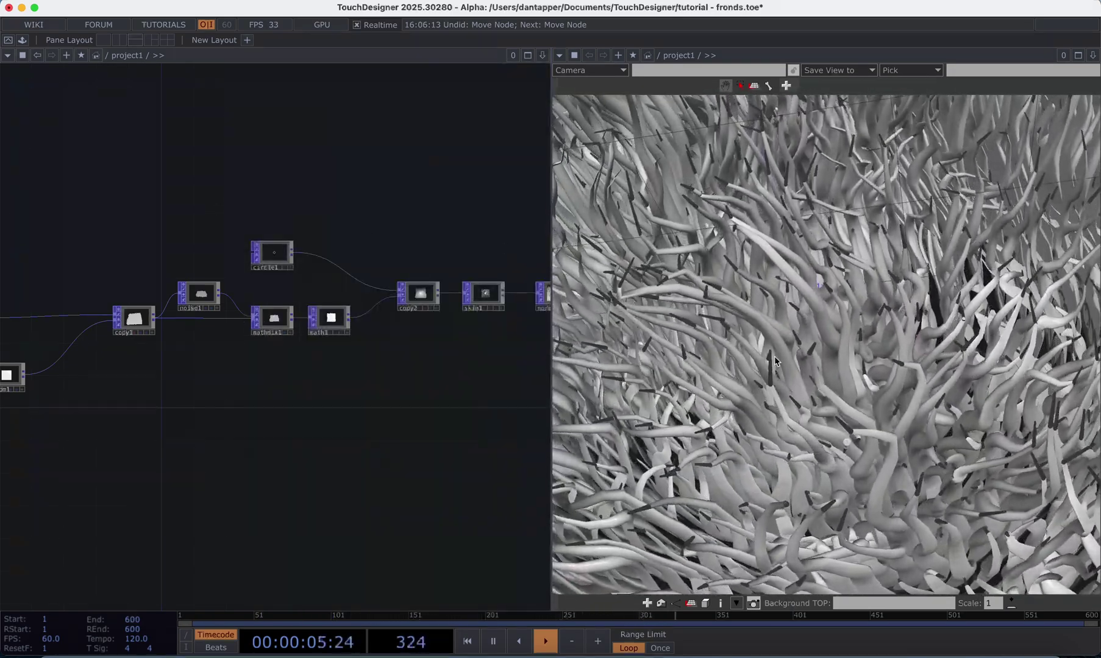
scroll(775, 362, down, 10)
scroll(761, 353, up, 2)
mouse_move(761, 352)
middle_down()
mouse_move(770, 278)
mouse_move(772, 353)
middle_up()
drag(771, 353, 870, 343)
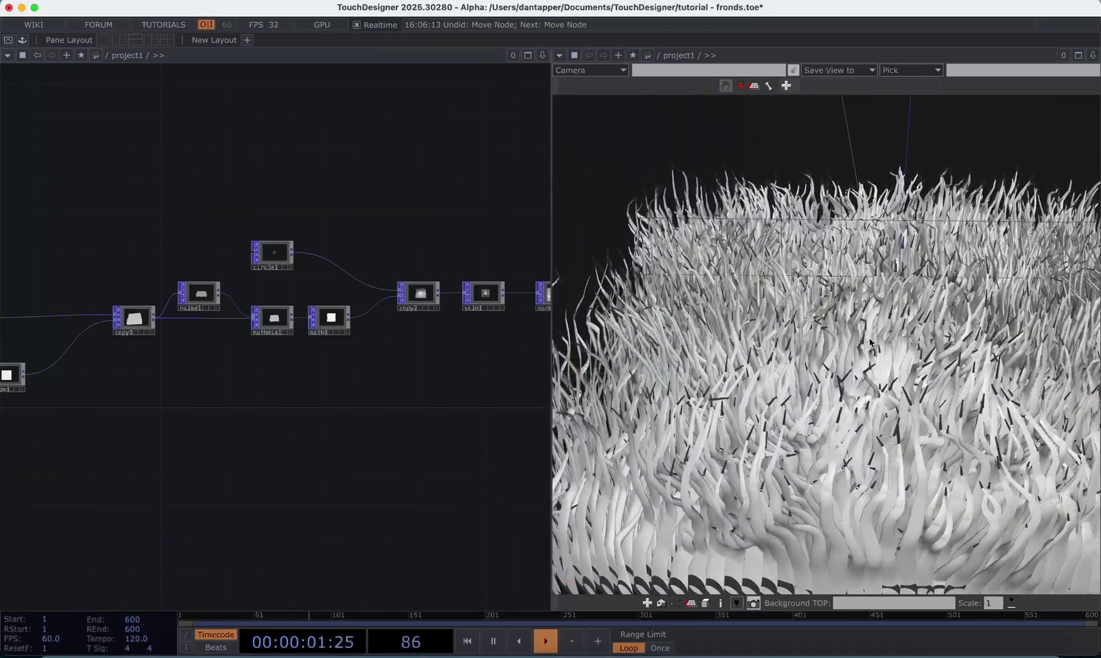
scroll(869, 343, down, 8)
scroll(854, 423, up, 12)
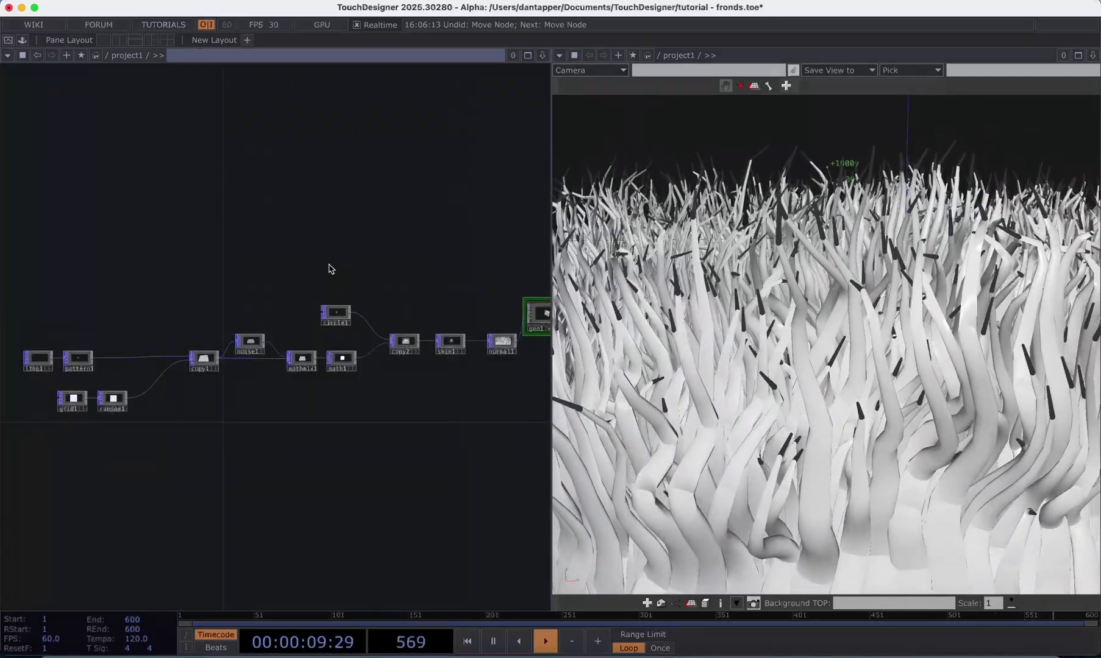
- Lighten the tentacle cross-section by trying lower Divisions on circle1, including 5, and settling on 10
click(336, 313)
key(p)
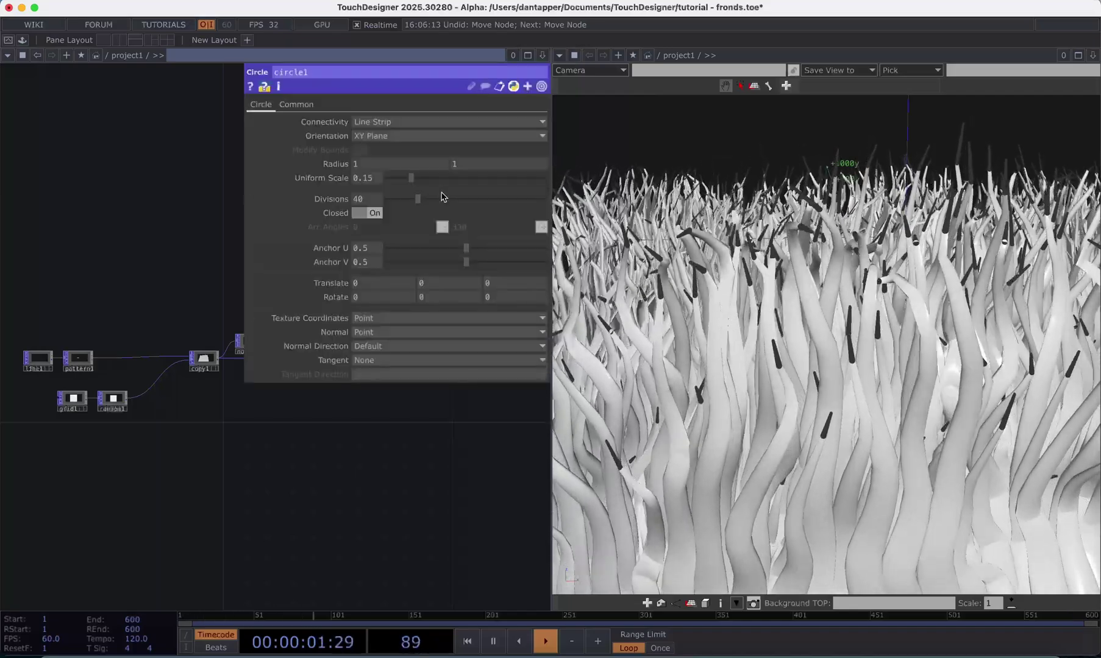
drag(418, 198, 398, 203)
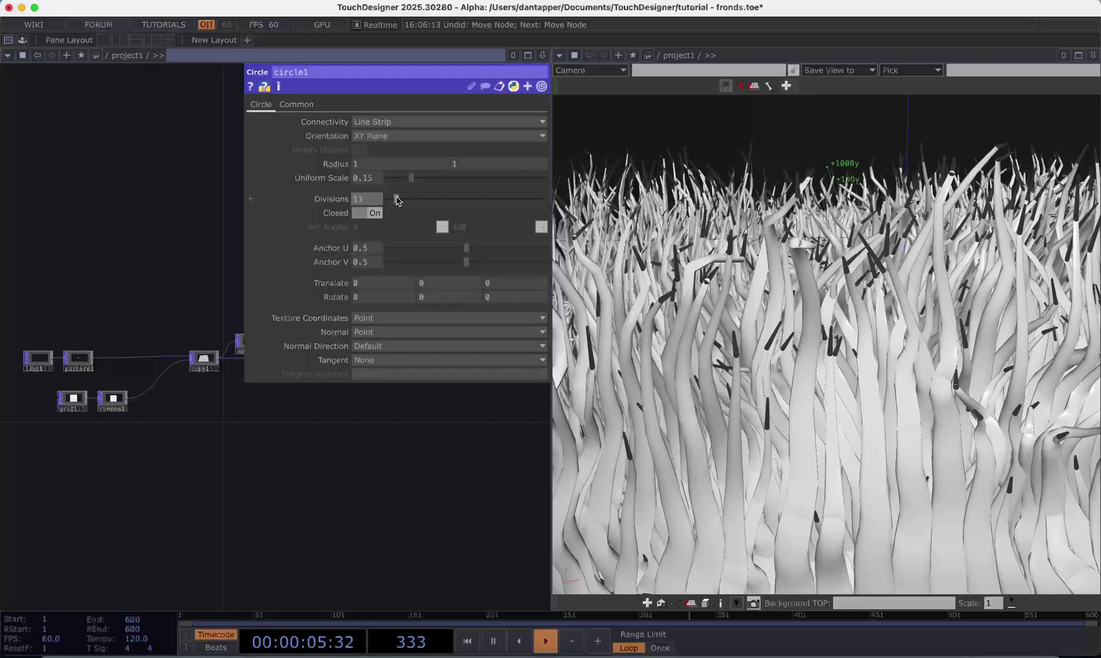
click(367, 200)
text(5)
click(157, 217)
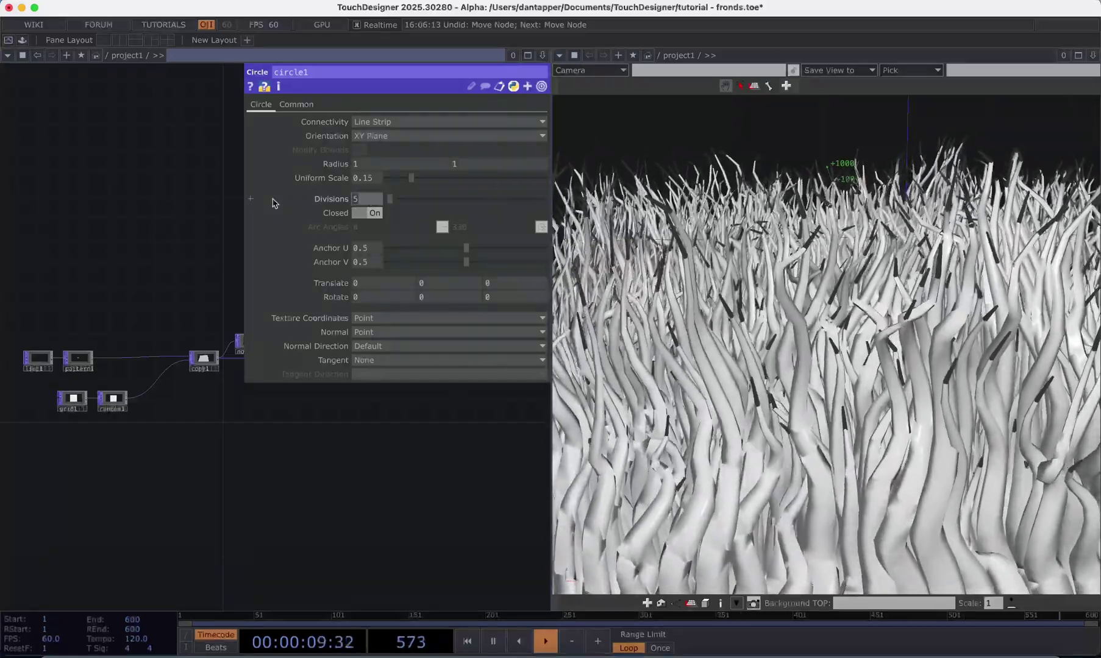
text(10)
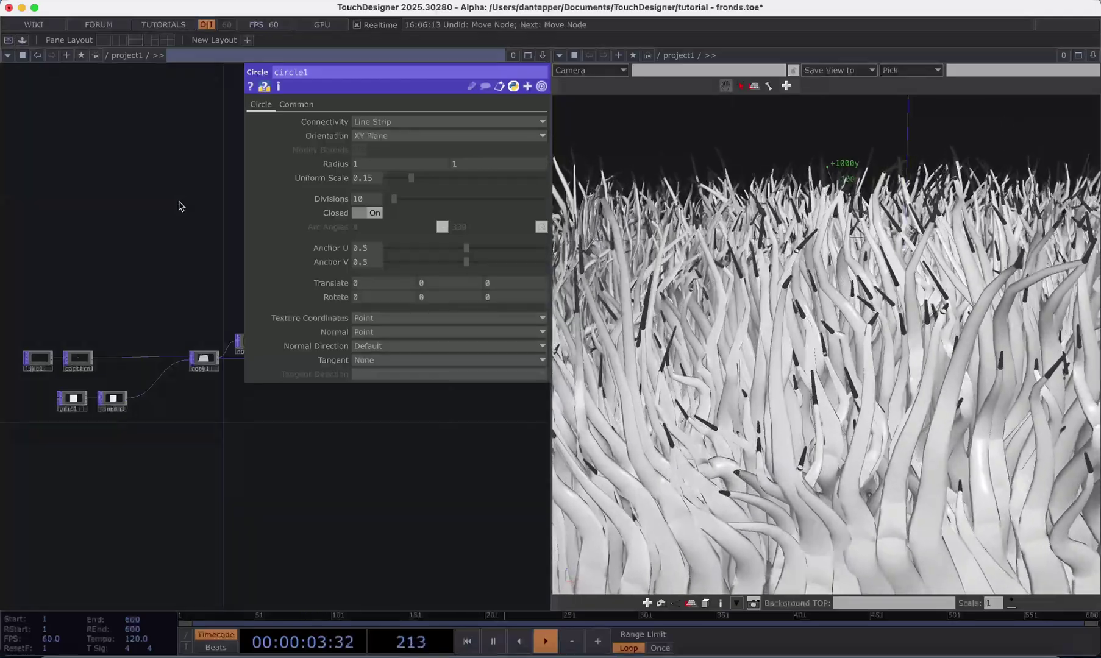
text(p)
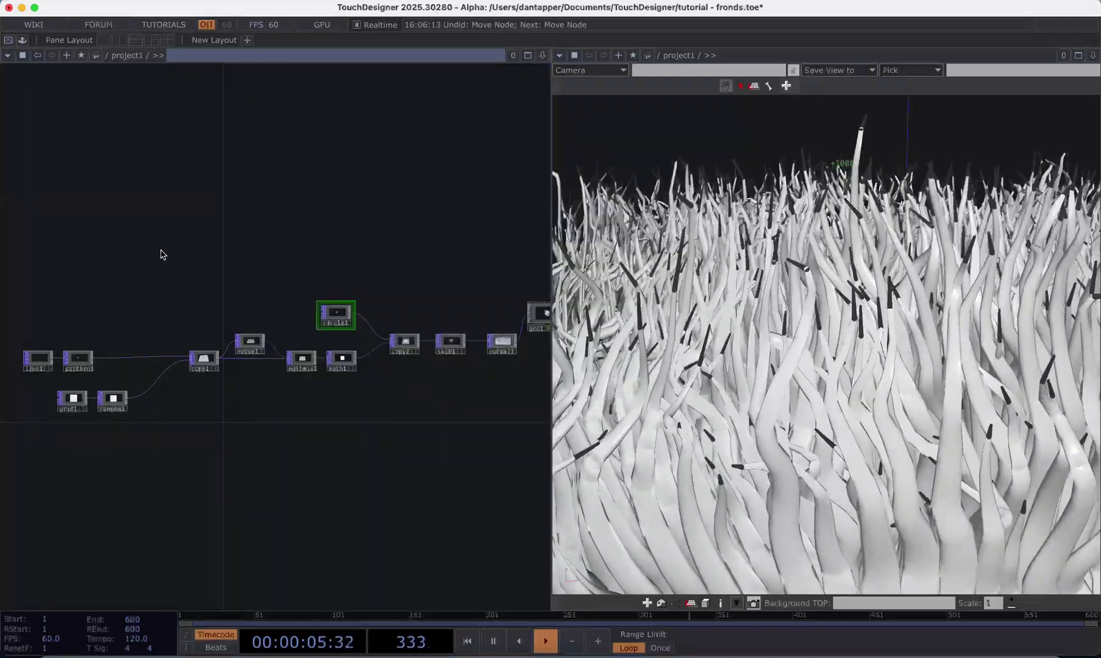
- Try different Divisions values on line1 and set it to 18
drag(160, 251, 284, 244)
click(150, 356)
key(p)
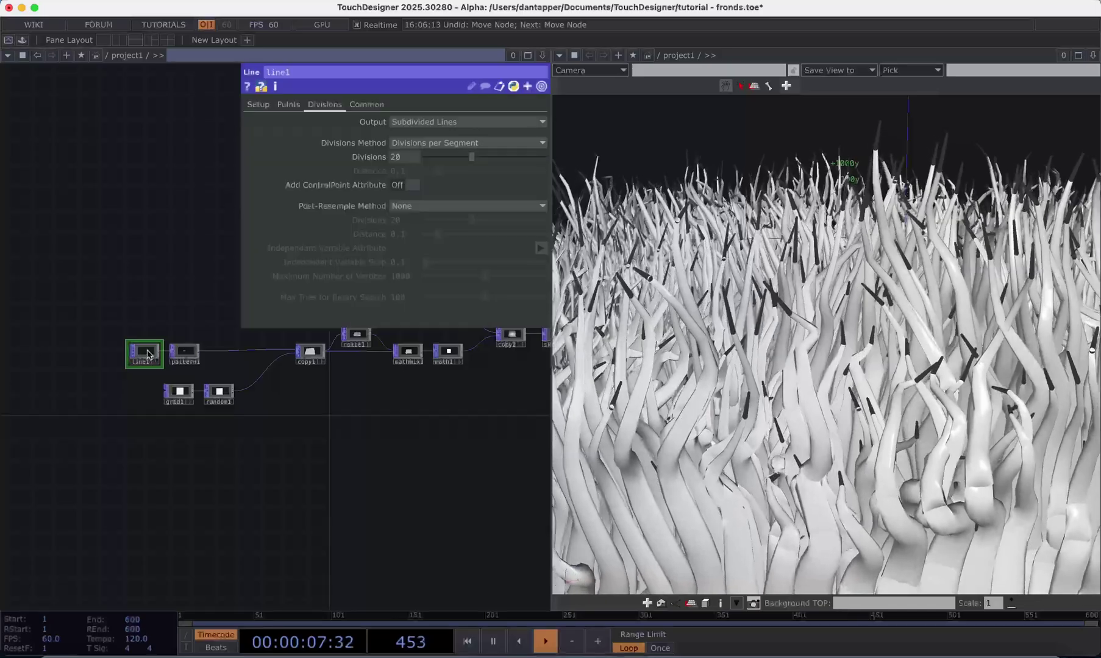
drag(442, 161, 515, 156)
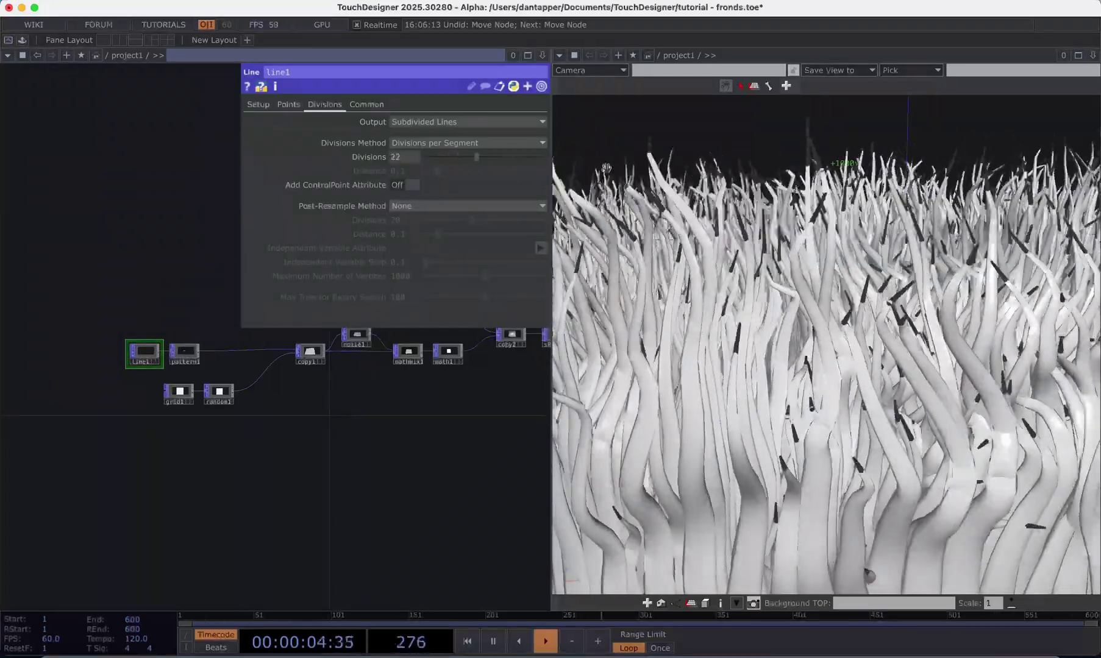
drag(606, 168, 427, 157)
click(404, 156)
text(18)
key(Return)
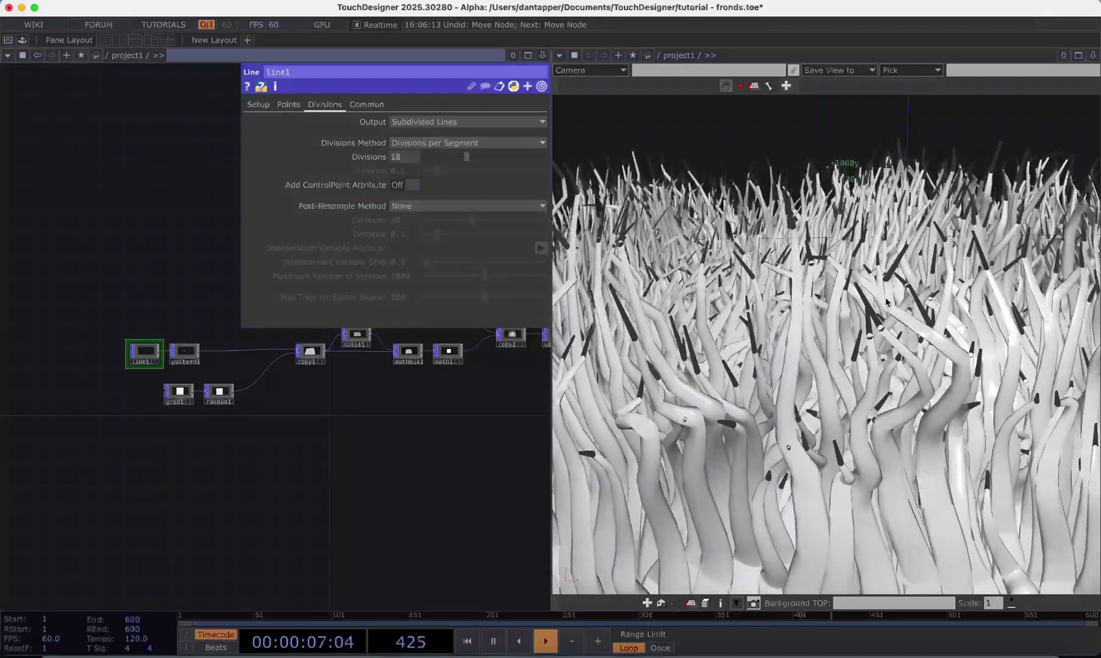
- Insert a second Random POP between random1 and copy1
drag(283, 460, 210, 489)
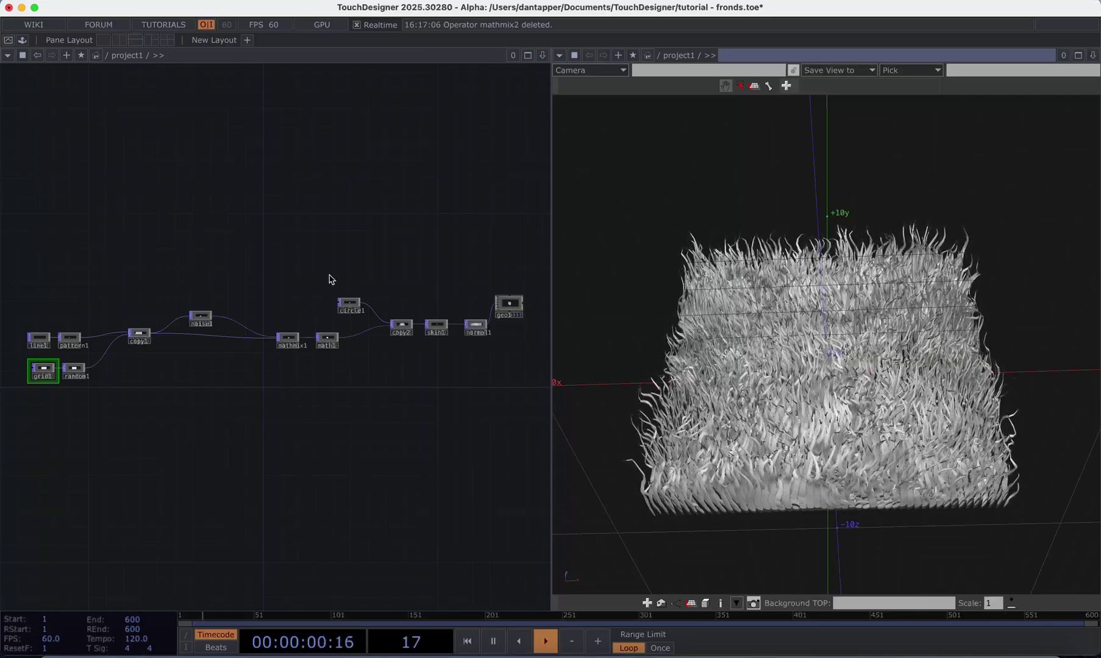
drag(81, 420, 223, 420)
middle_drag(224, 420, 275, 344)
right_click(273, 318)
click(293, 333)
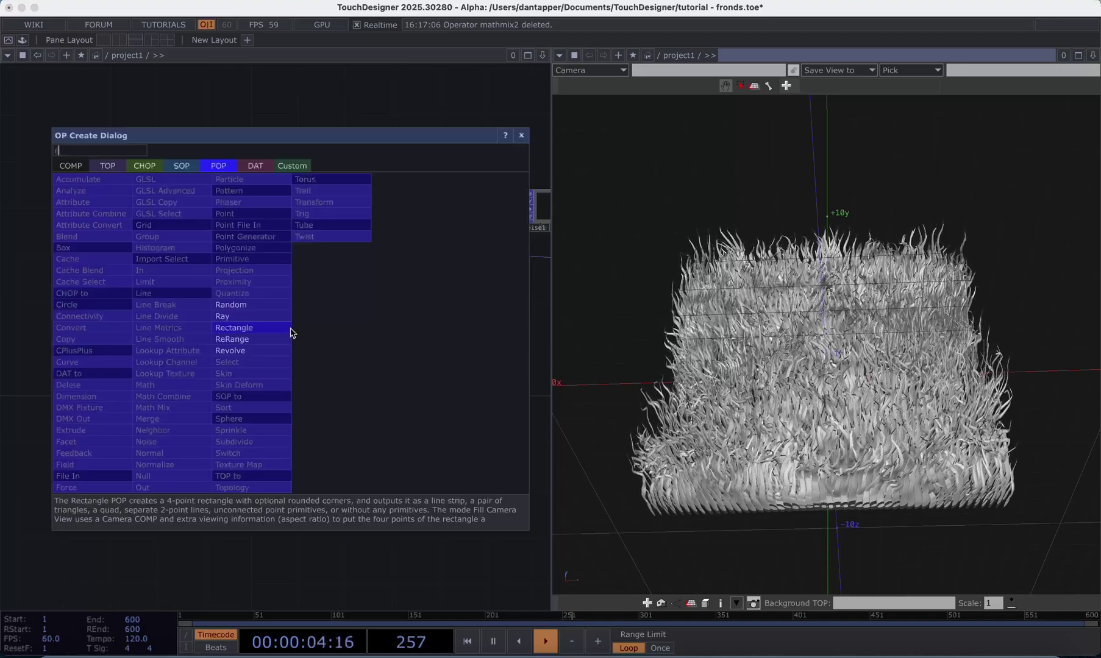
click(232, 305)
click(295, 362)
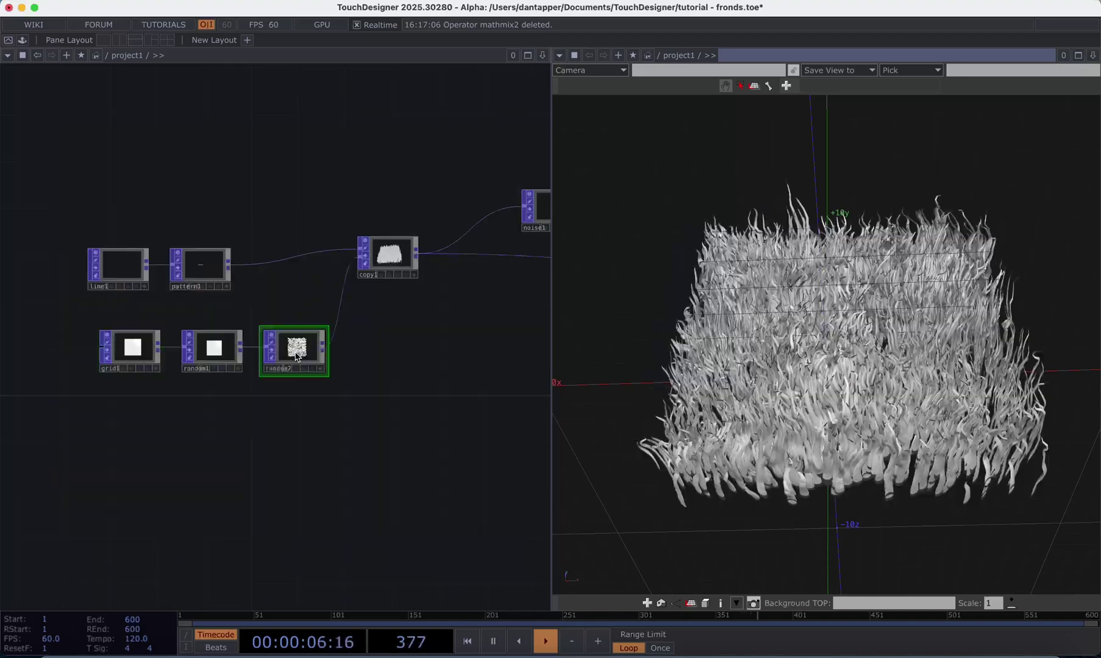
- In random2, choose Set as the Combine Operation, output to Color, and override the automatic attribute with the Color attribute type
key(p)
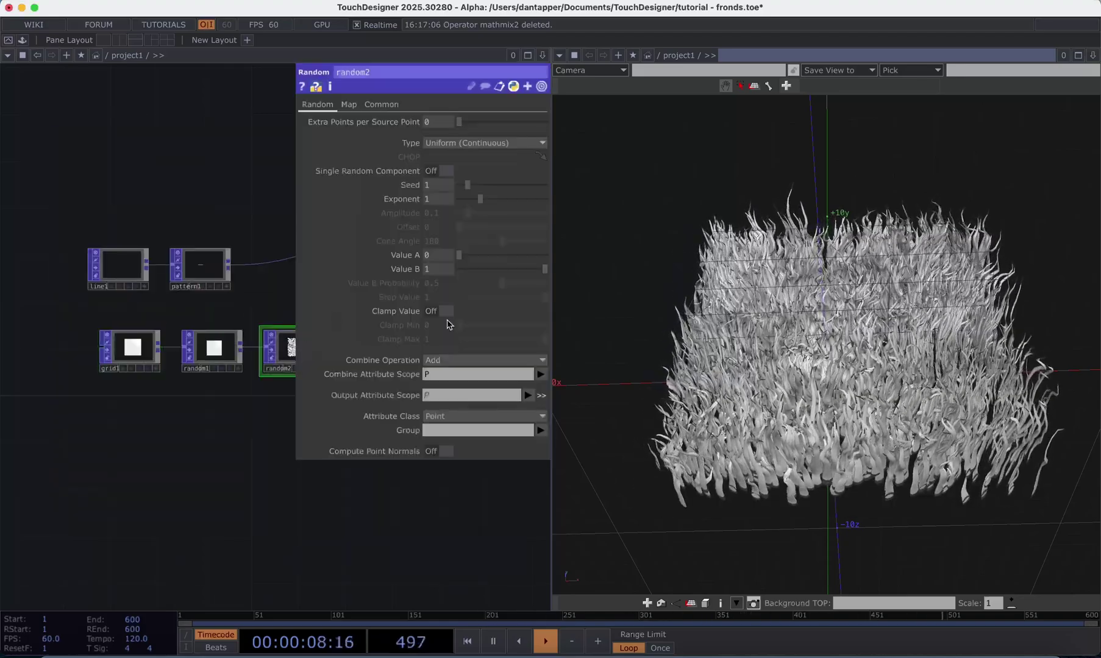
click(434, 359)
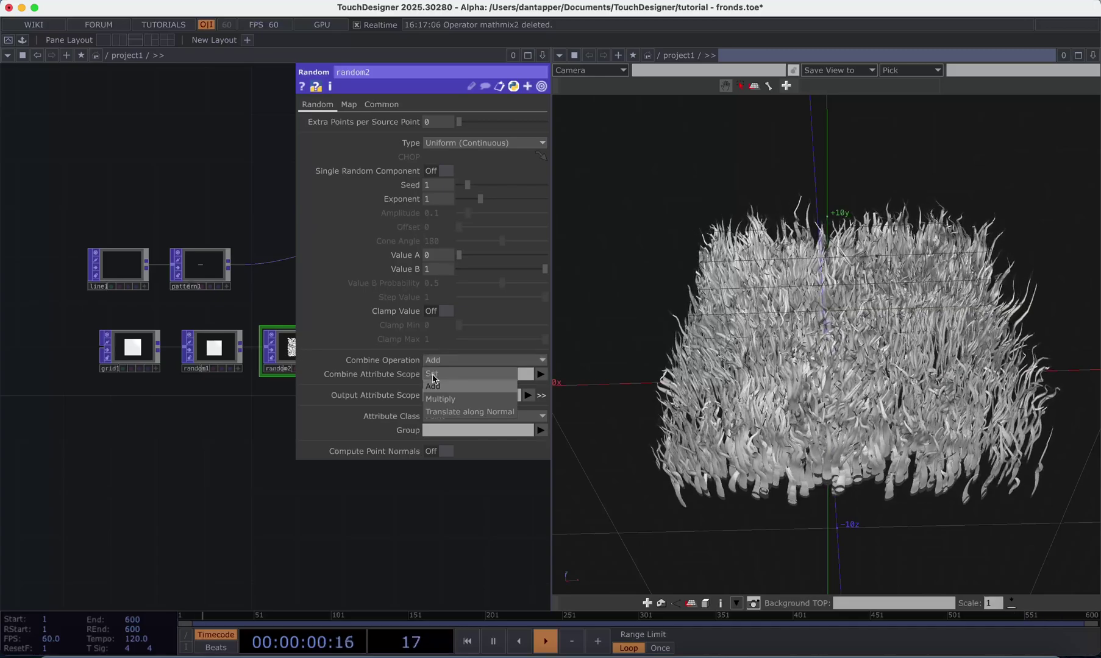
click(432, 376)
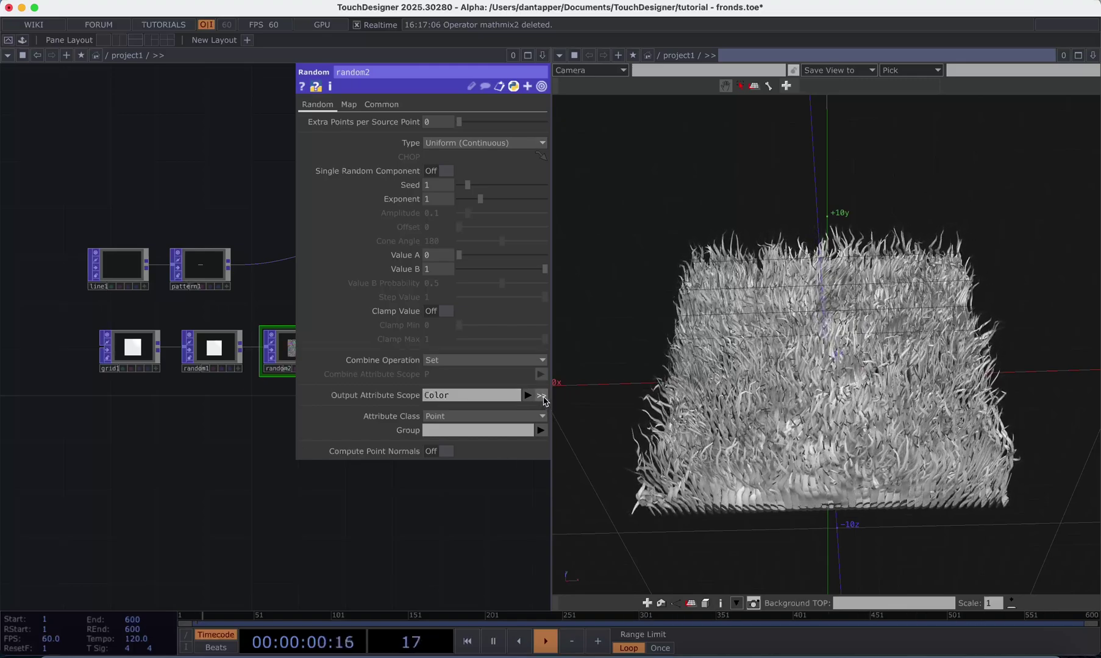
click(543, 397)
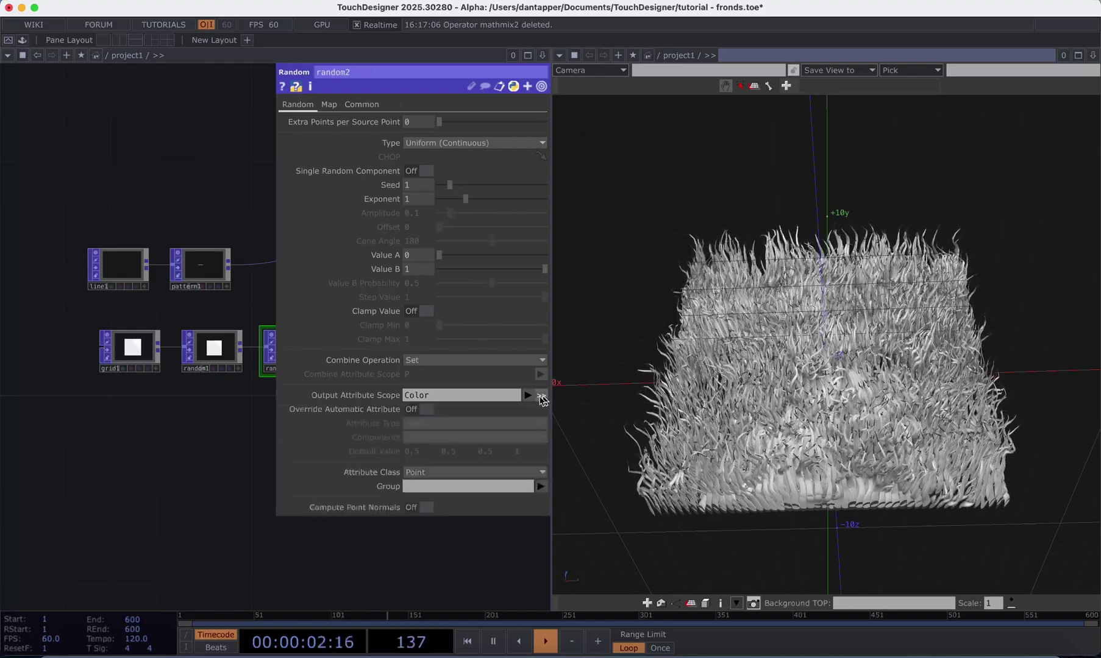
click(428, 410)
click(429, 424)
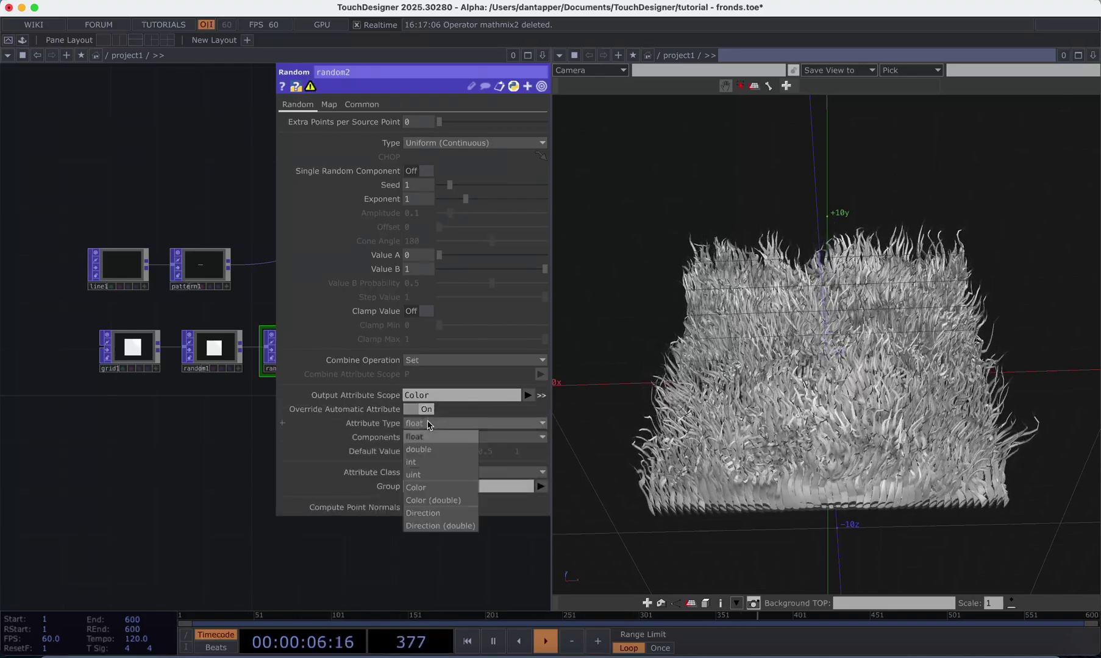
click(425, 488)
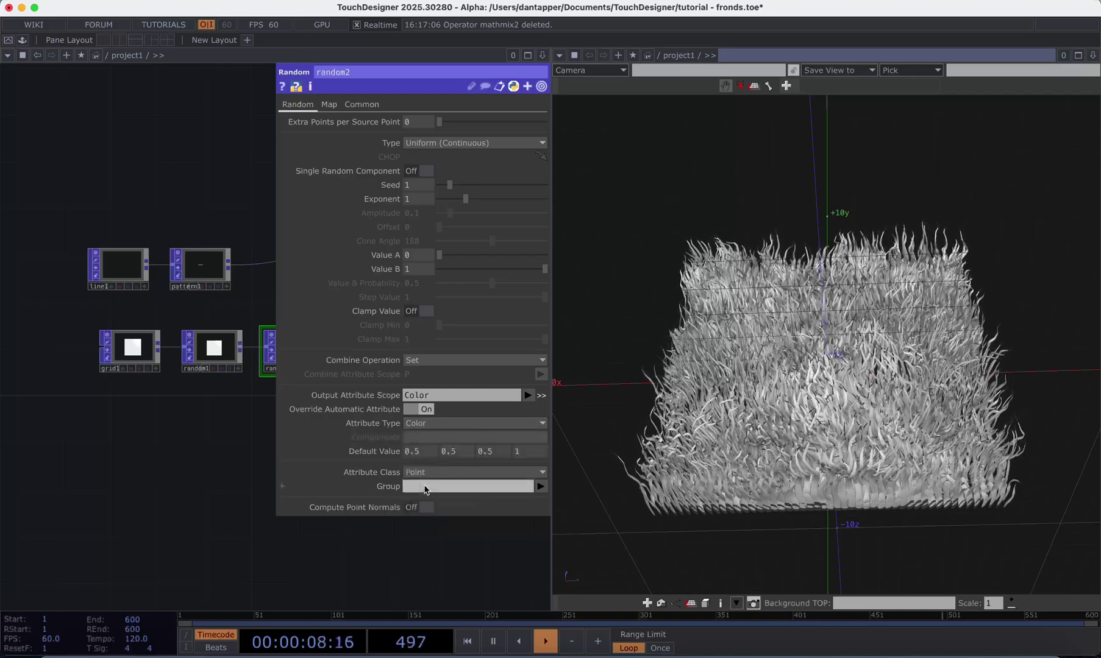
- Leave random2's Value A at 0 and Value B at 1, and set its Seed to 1.57 to vary the point colors
drag(231, 474, 155, 570)
scroll(220, 445, up, 10)
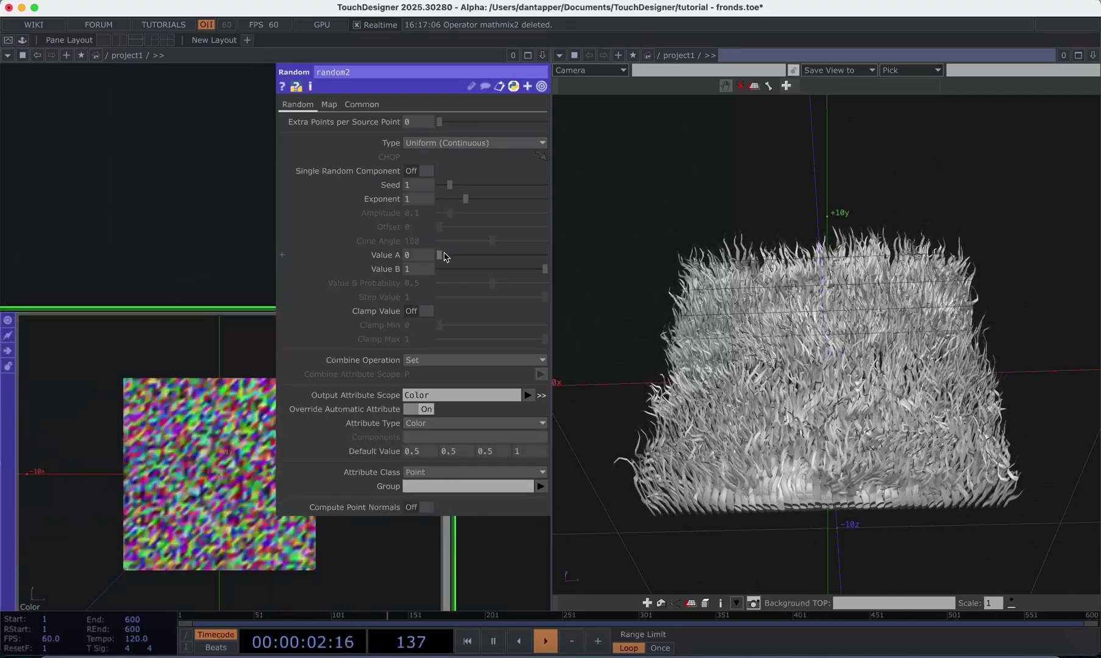
mouse_move(440, 256)
mouse_down()
mouse_move(528, 254)
mouse_move(430, 265)
mouse_up()
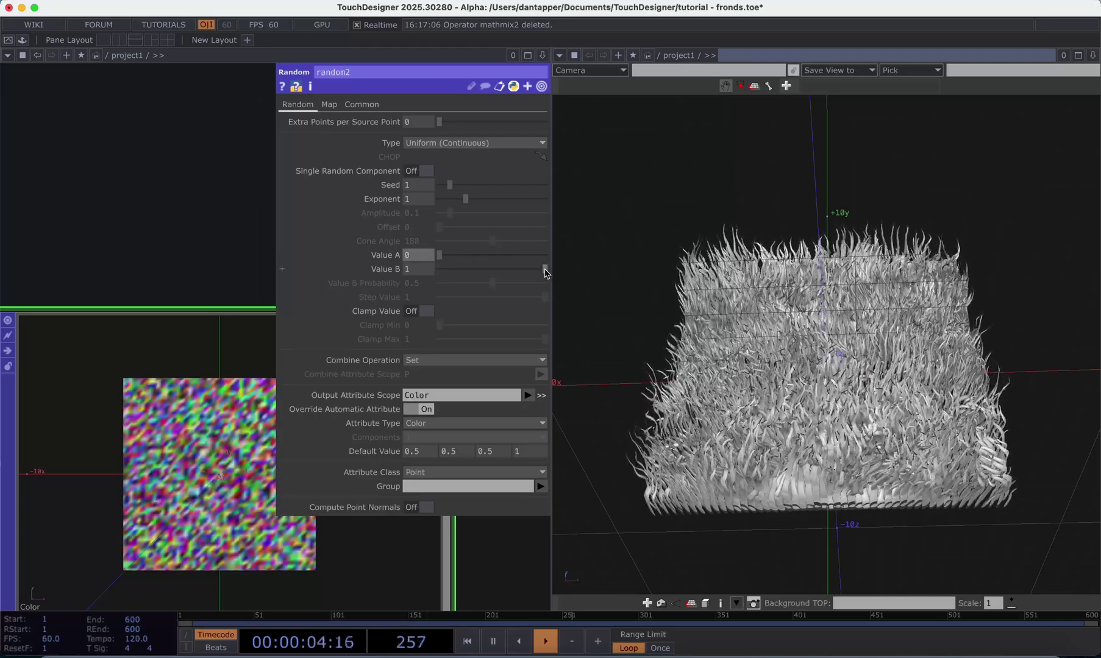
drag(545, 269, 582, 266)
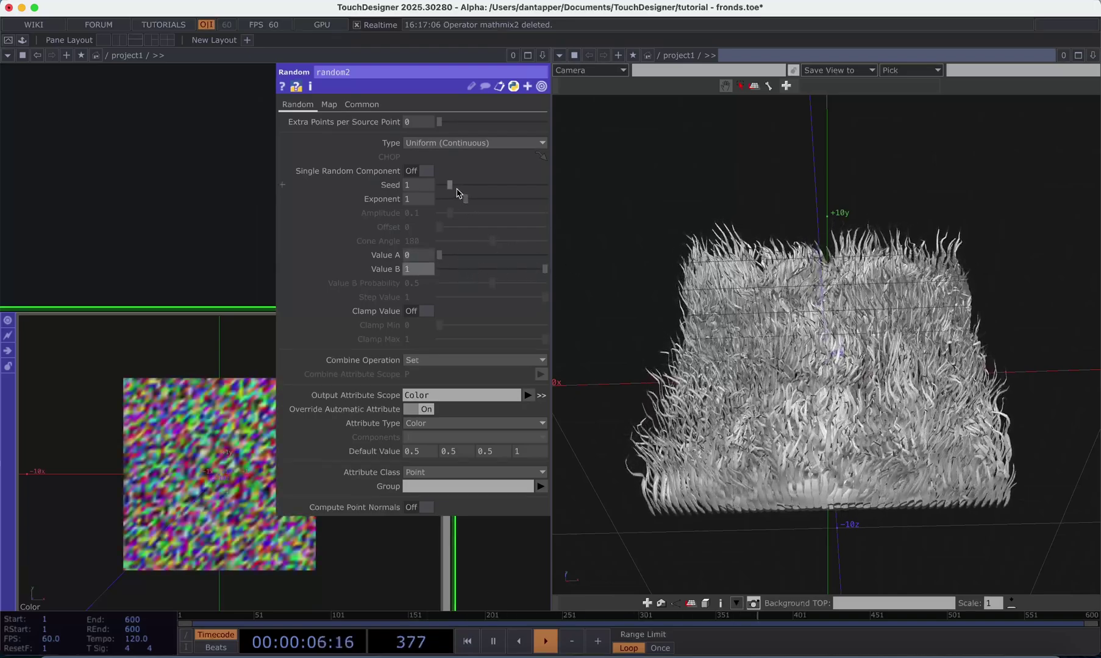
mouse_move(457, 190)
mouse_down()
mouse_move(474, 189)
mouse_move(457, 189)
mouse_up()
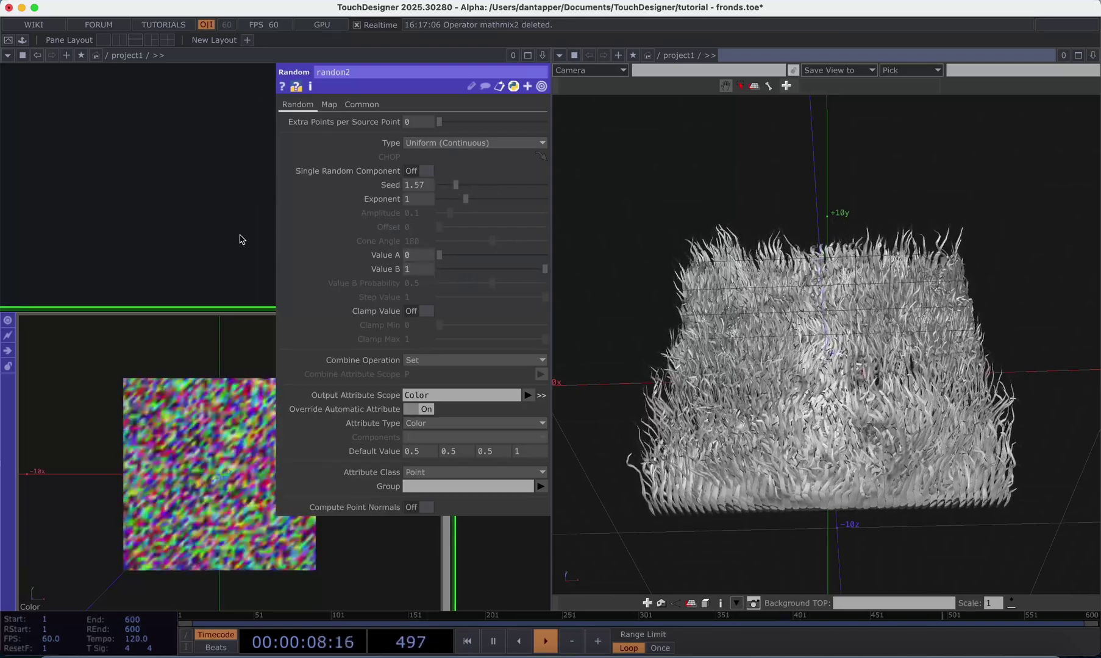
key(p)
scroll(240, 239, down, 5)
drag(379, 349, 351, 484)
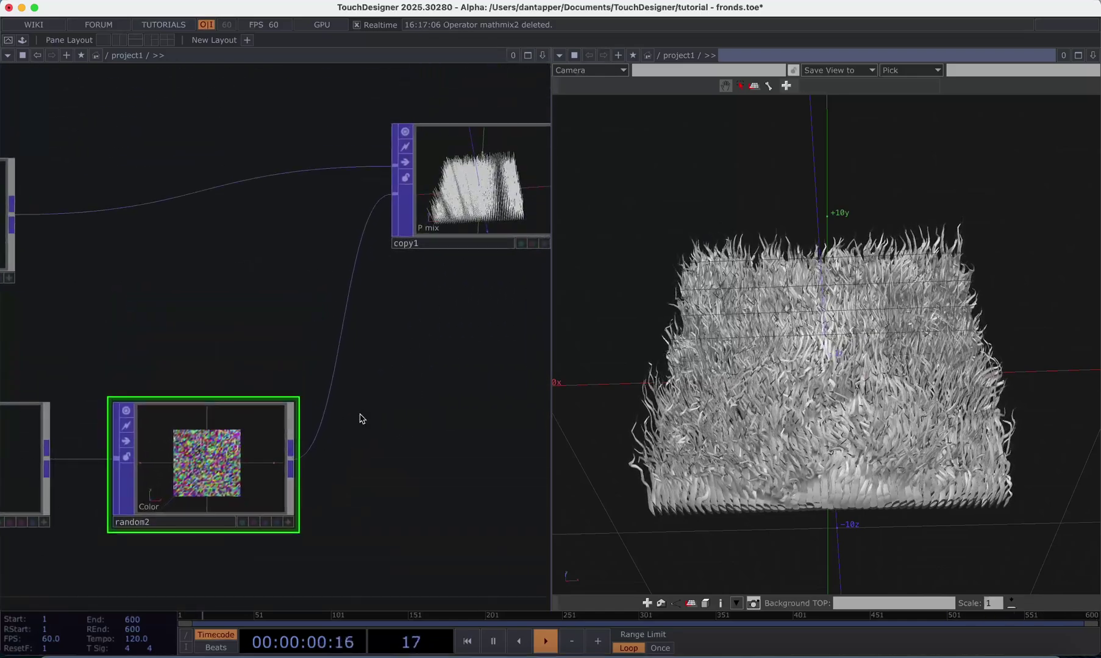
- In copy1, enable Use Template Point Attribs and copy the template's Color attribute to the points
scroll(315, 403, right, 5)
click(369, 231)
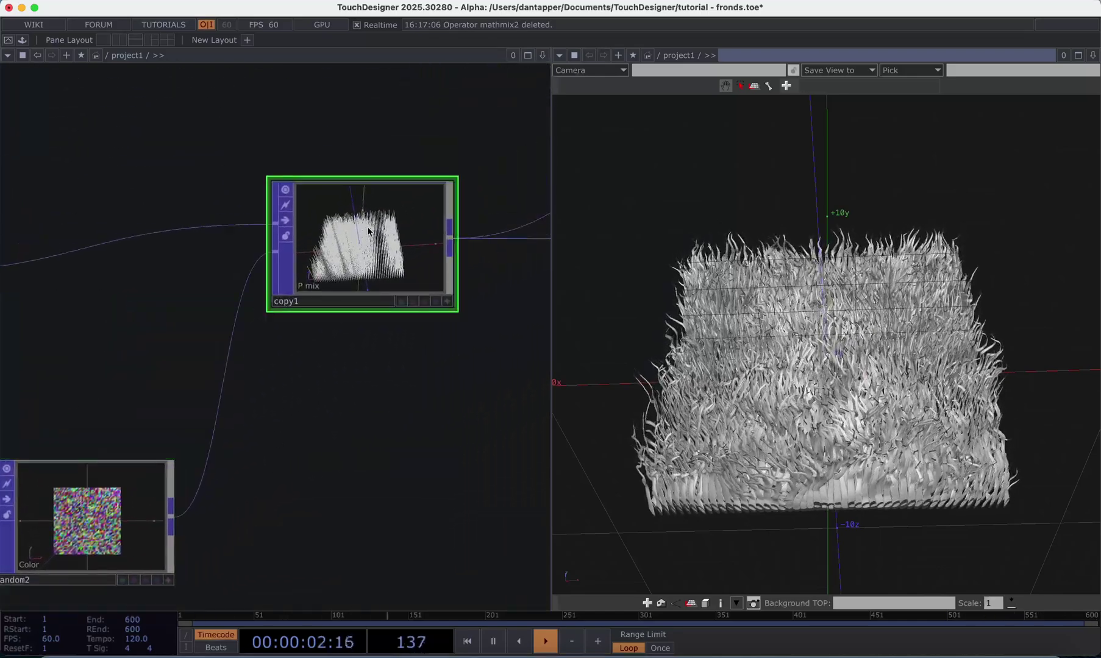
key(p)
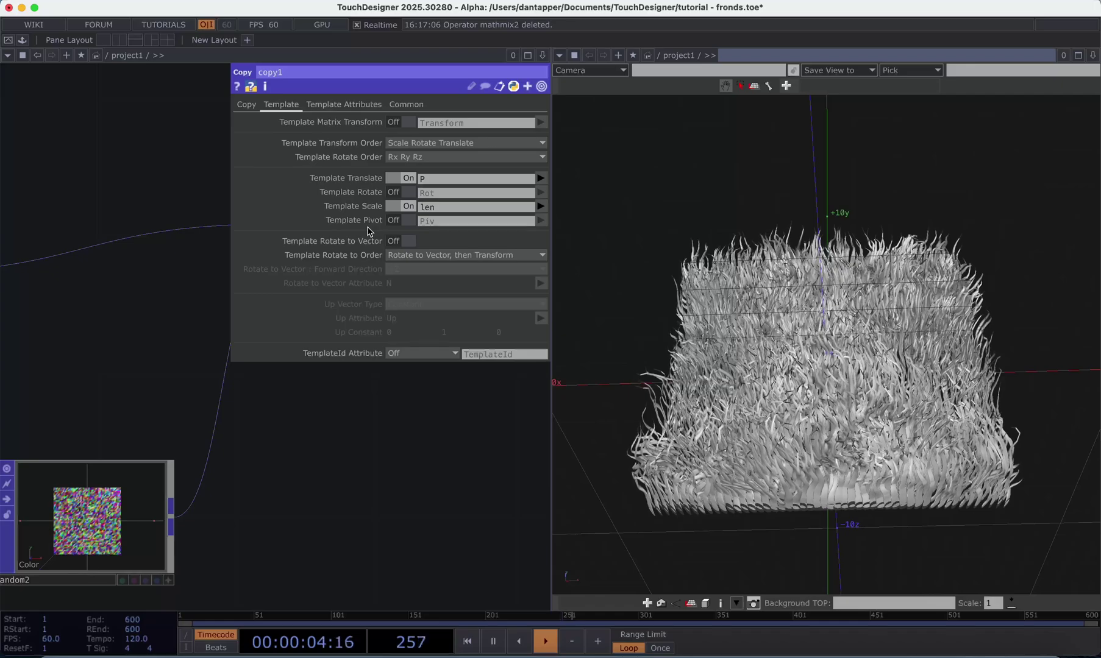
click(344, 105)
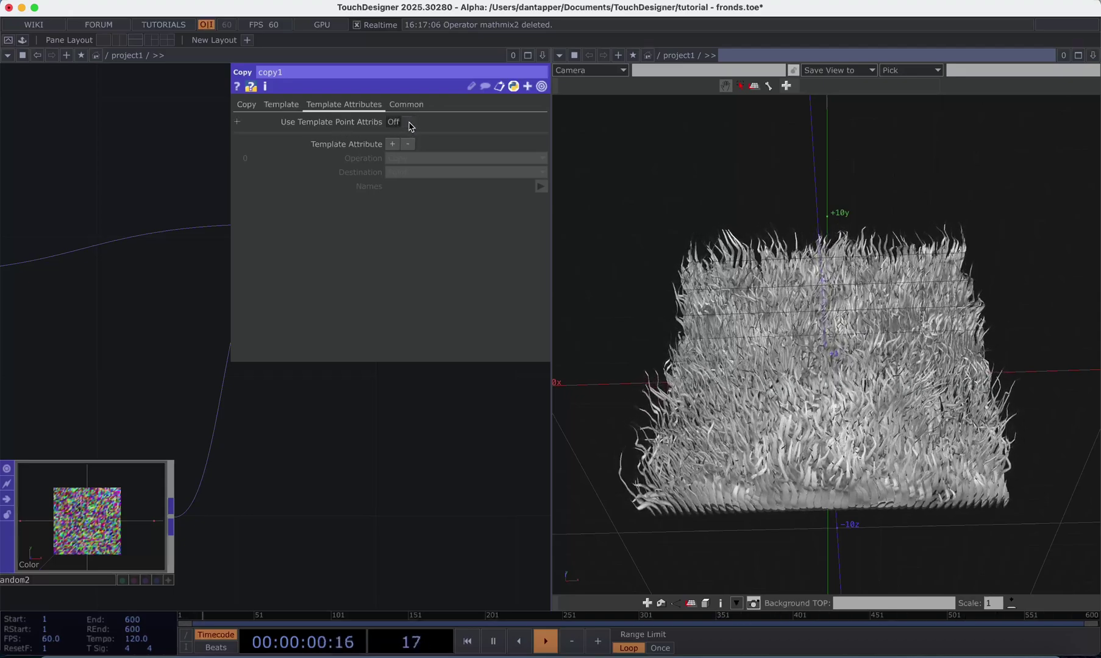
click(409, 123)
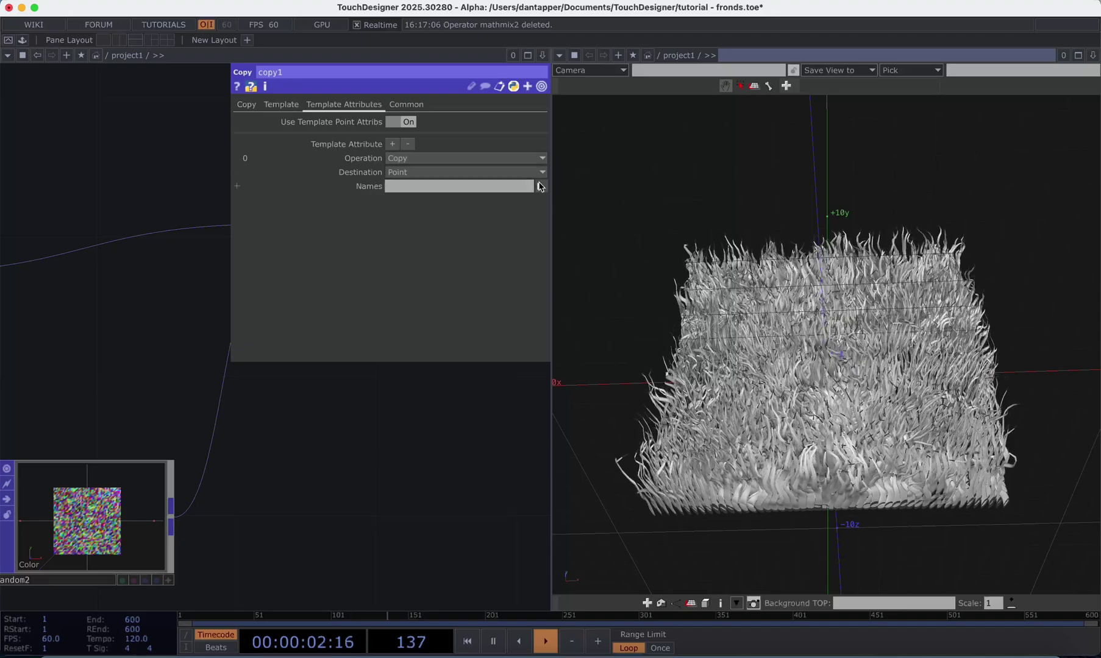
click(540, 186)
click(546, 213)
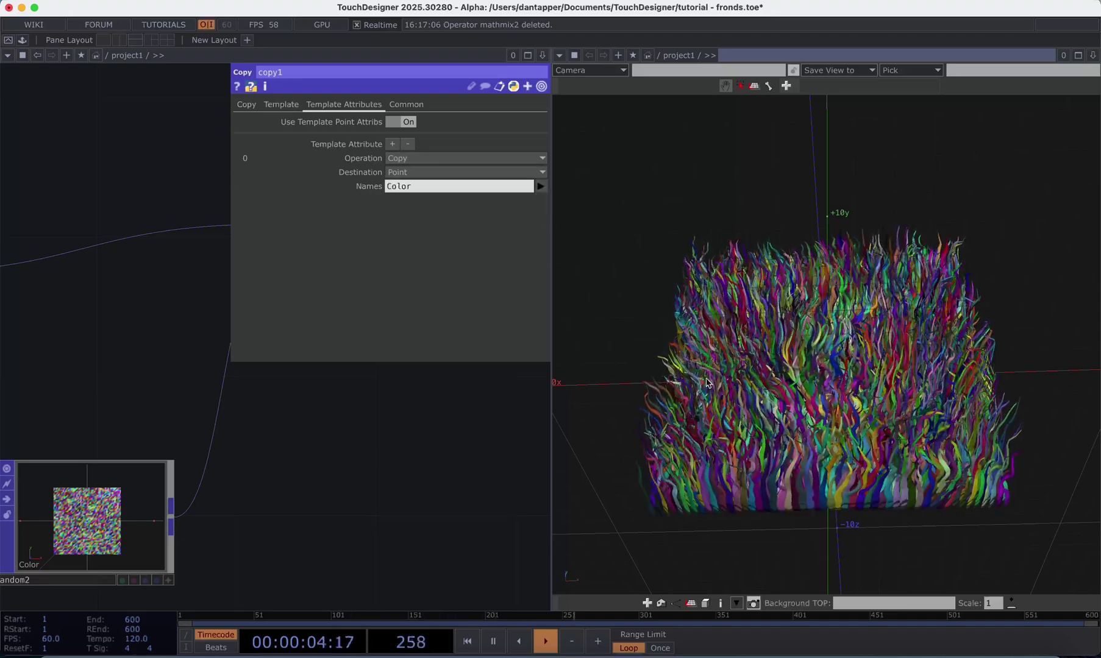
drag(731, 317, 781, 403)
scroll(836, 406, down, 5)
scroll(836, 405, up, 10)
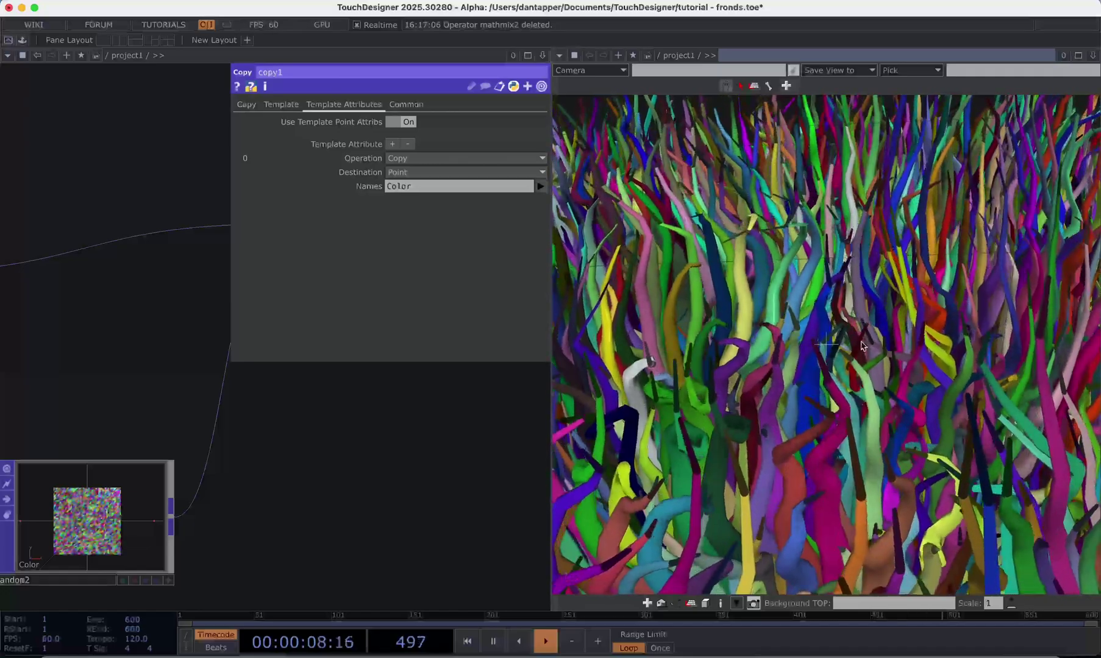
mouse_move(853, 329)
mouse_down()
mouse_move(868, 379)
mouse_move(813, 300)
mouse_move(864, 320)
mouse_up()
scroll(702, 338, down, 5)
scroll(703, 342, down, 5)
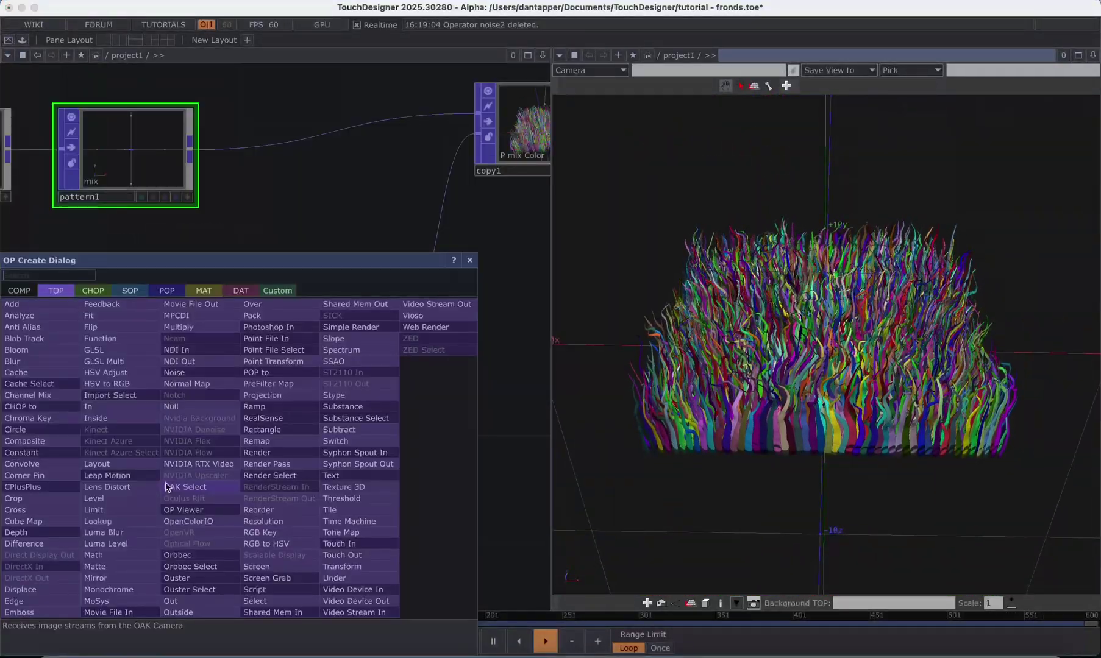
- Add a Noise TOP below random1, turn off Monochrome and set its Period to 4
text(no)
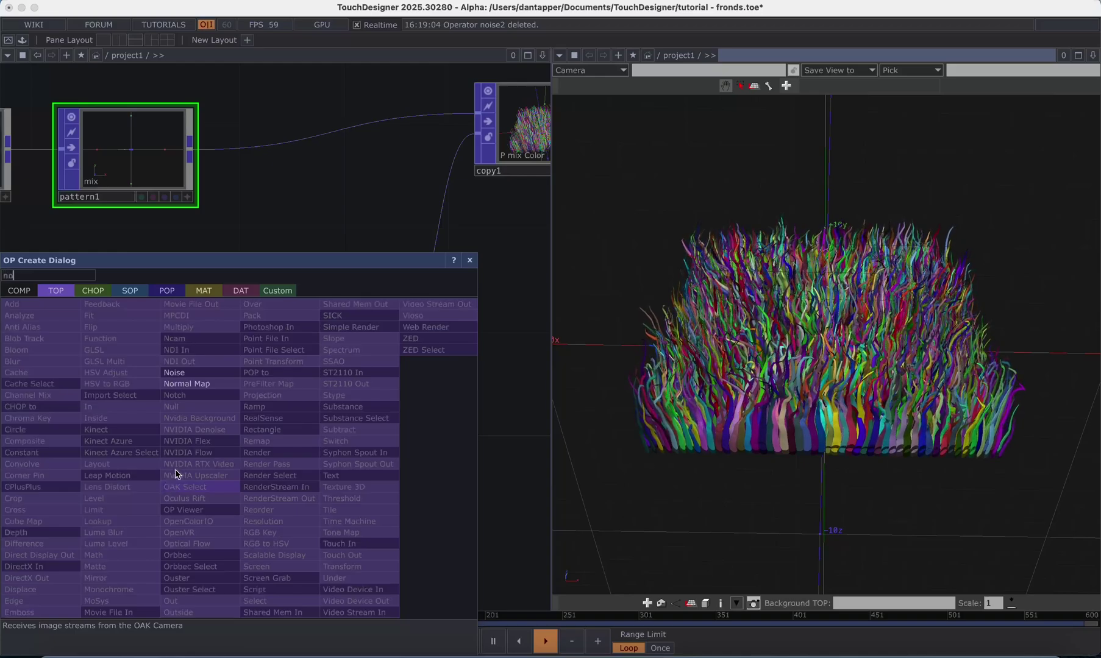
click(168, 376)
click(141, 487)
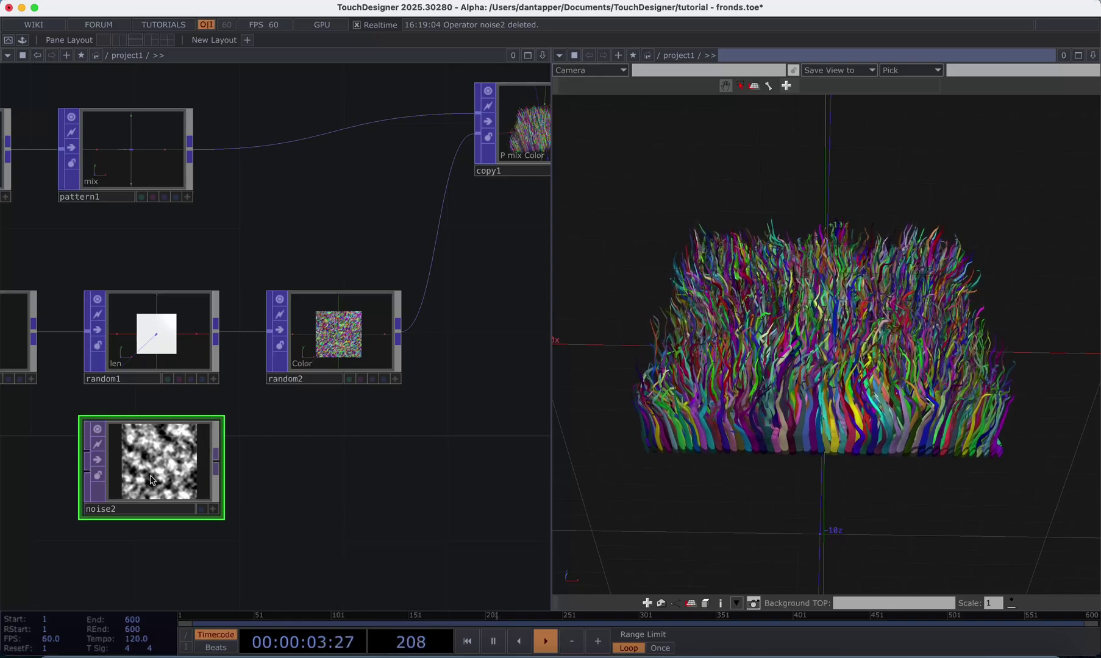
key(p)
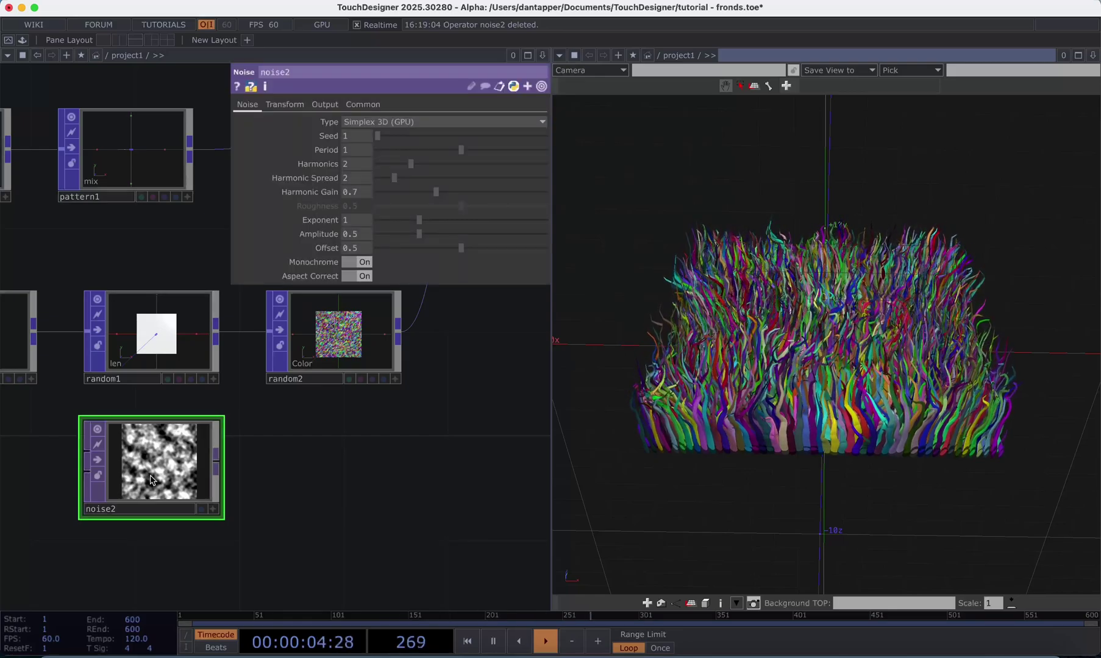
click(365, 262)
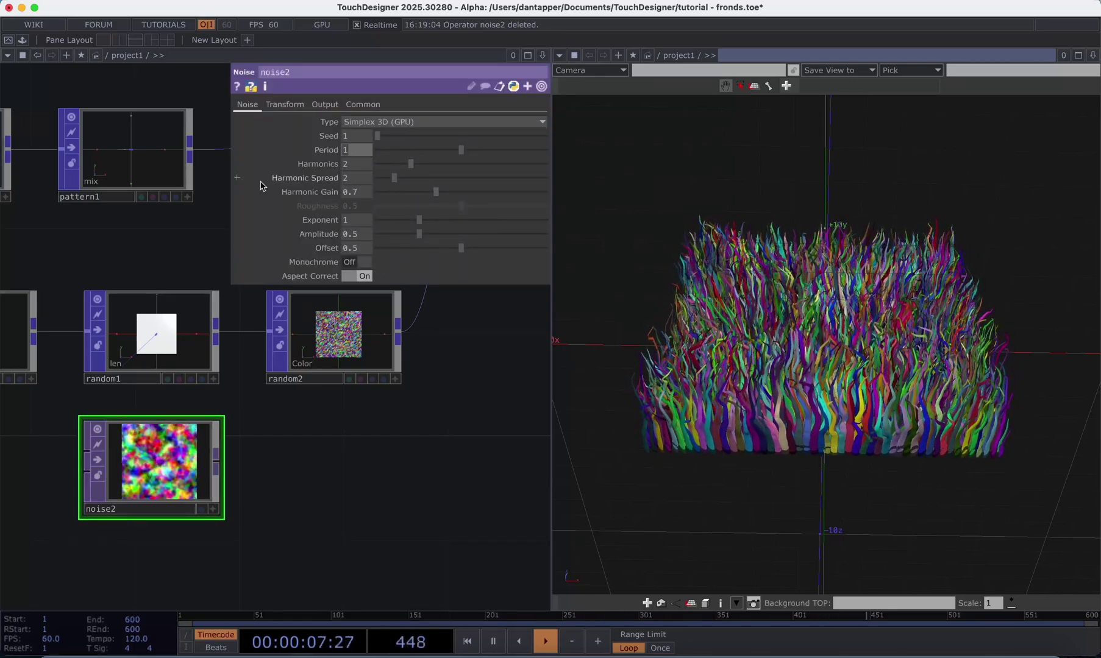
text(4)
key(Return)
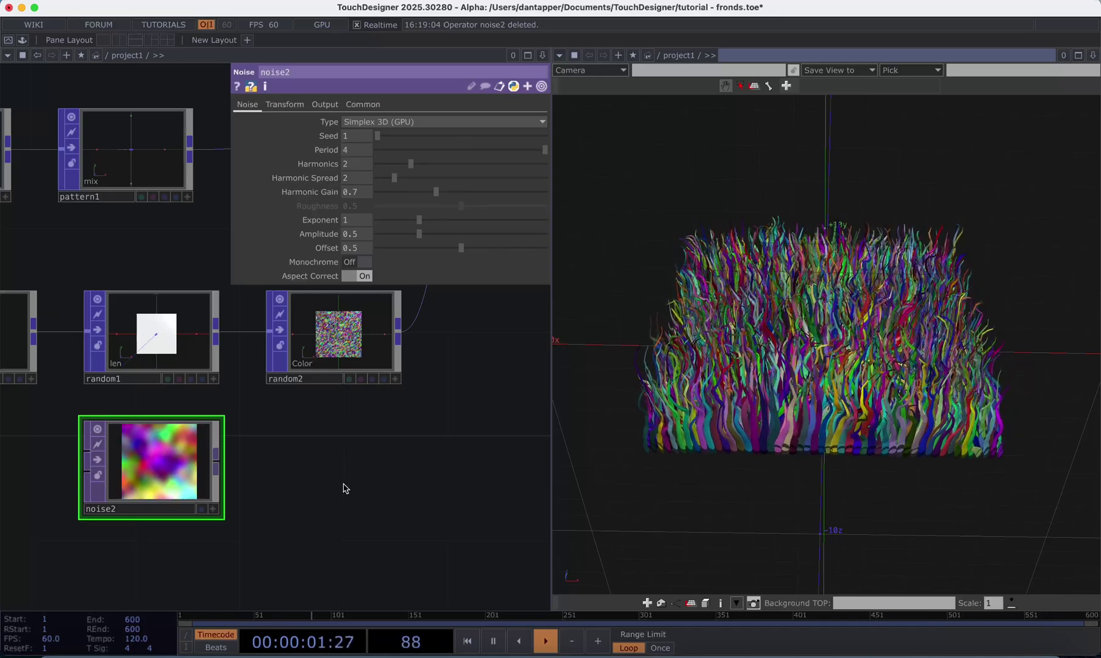
key(p)
- Convert the noise2 texture to points by feeding its output into a new TOP to POP
drag(216, 461, 366, 447)
click(291, 281)
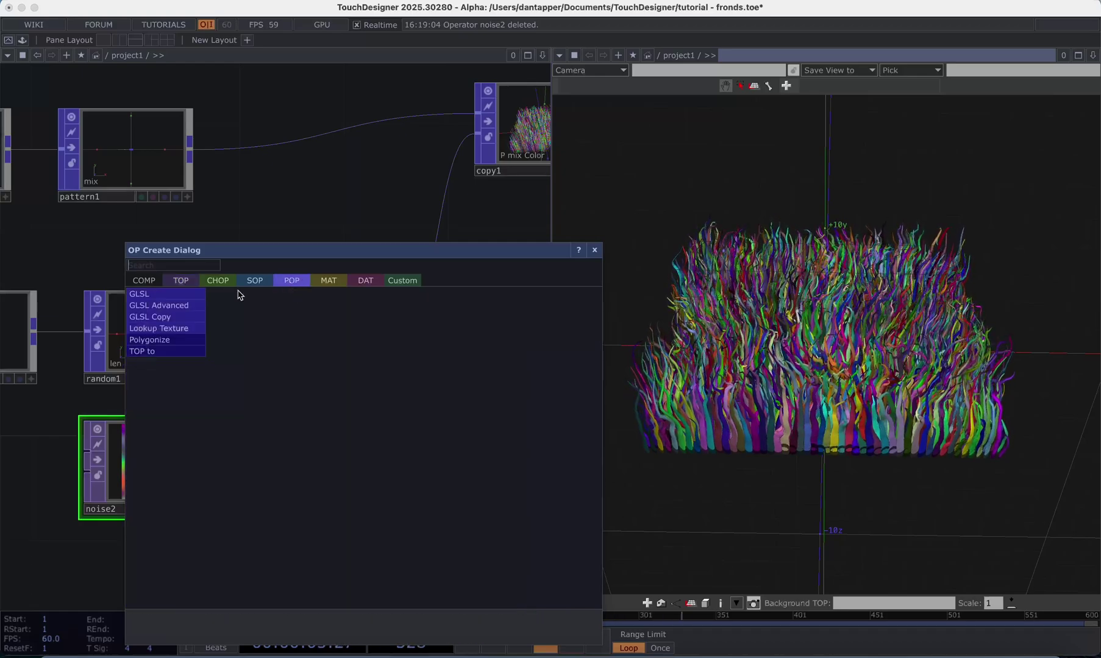
click(152, 352)
click(336, 472)
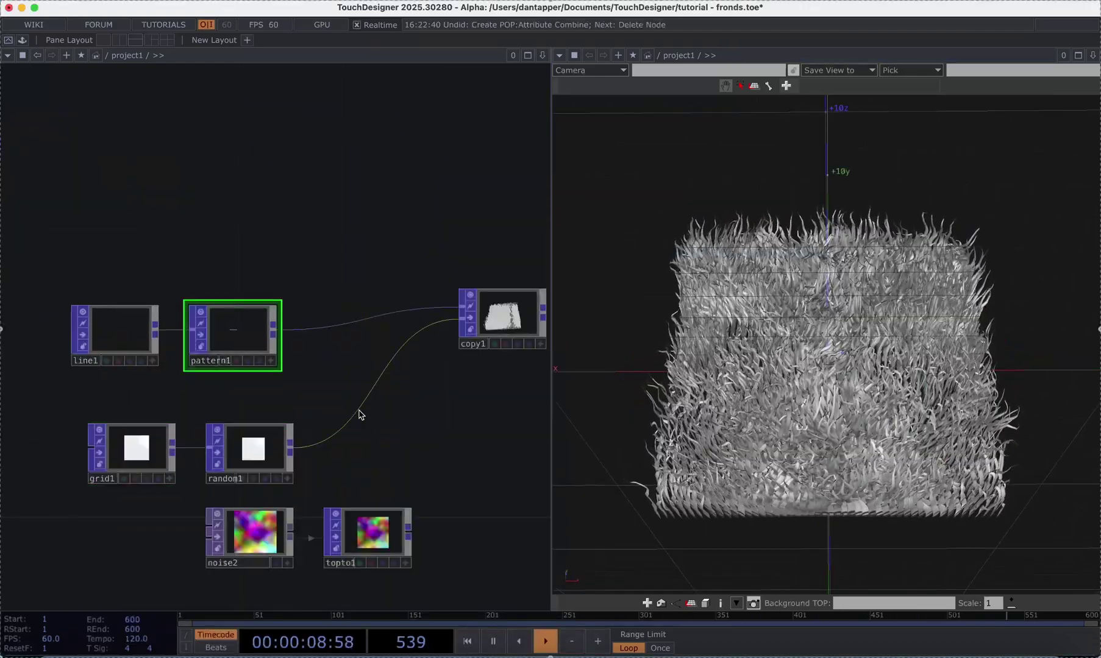
- Insert an Attribute Combine POP between random1 and copy1, and connect topto1 as its second input
right_click(360, 415)
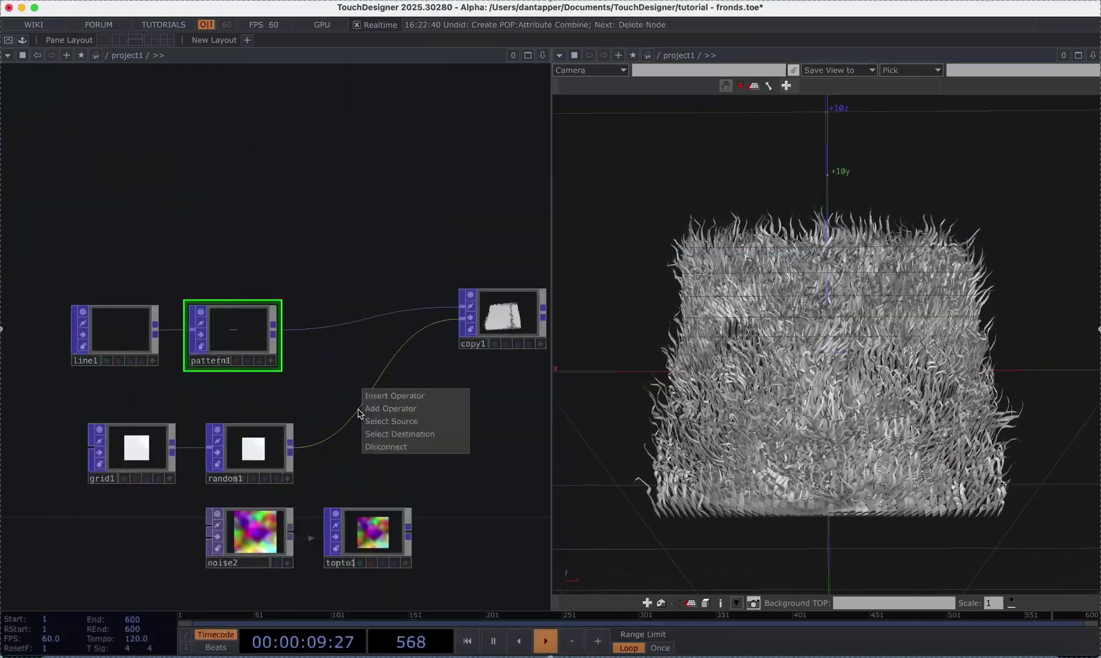
click(379, 394)
text(att)
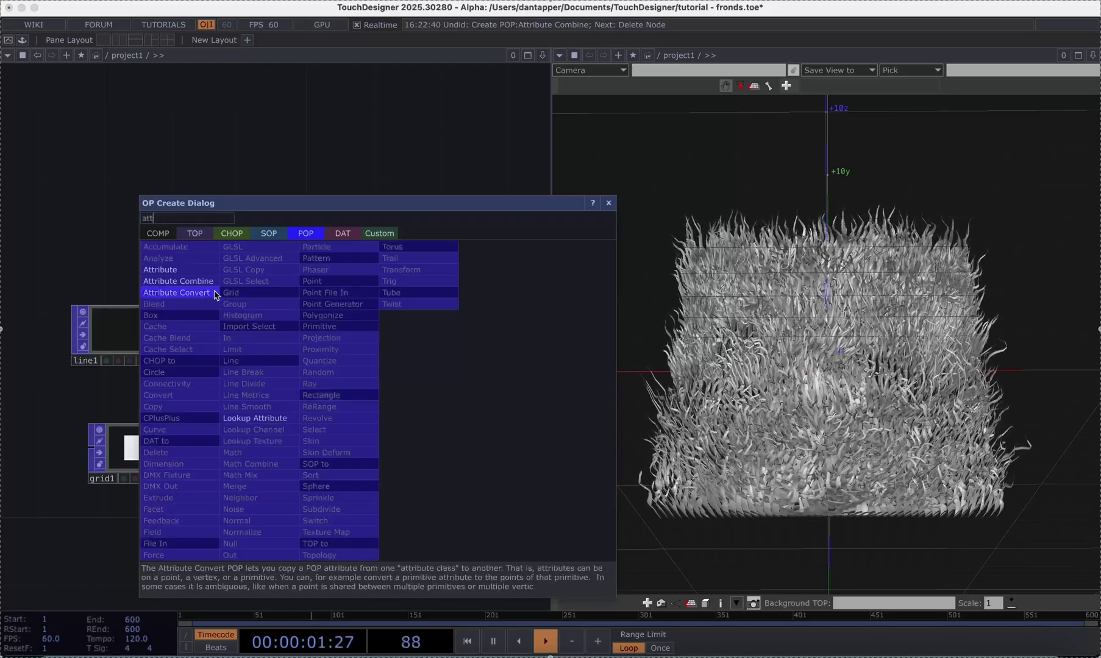
click(178, 281)
click(359, 394)
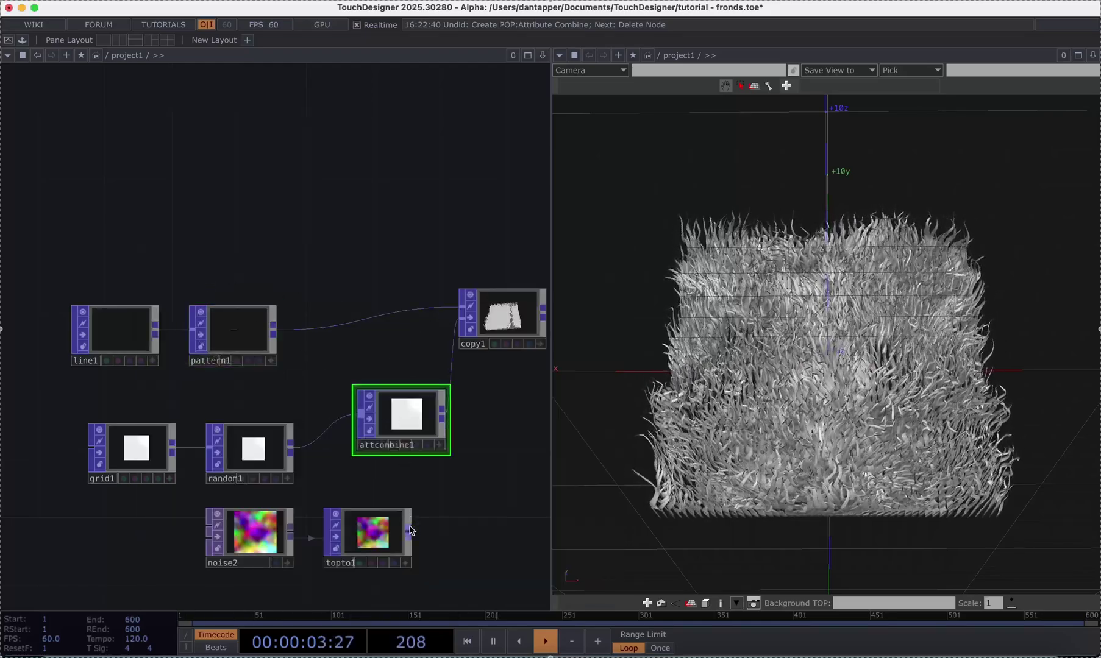
drag(409, 530, 360, 415)
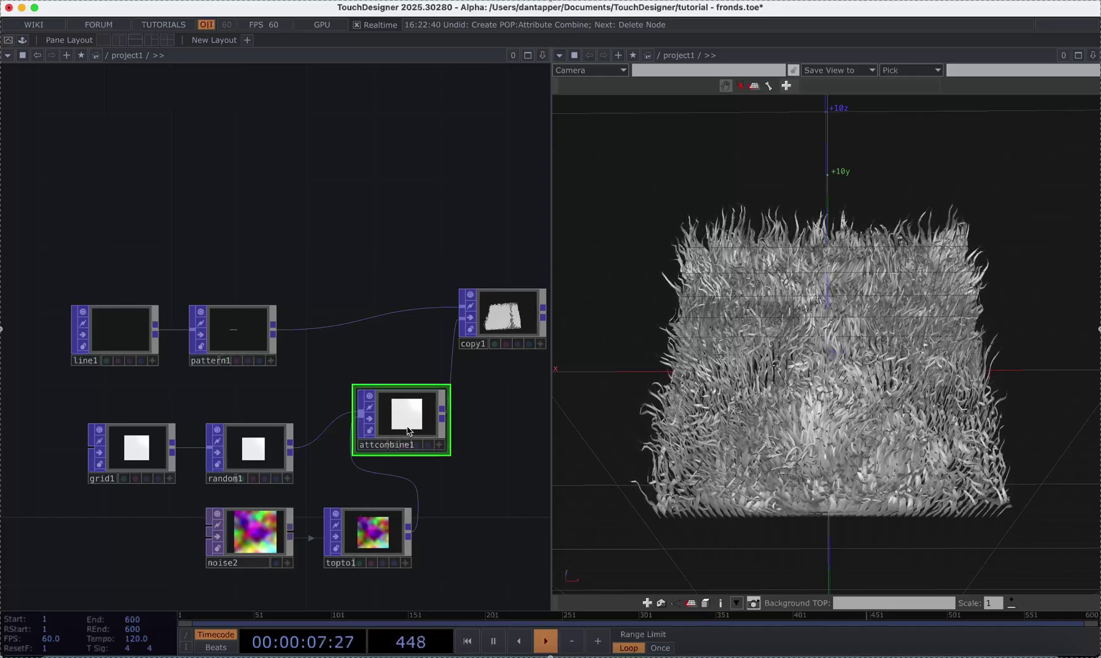
- In attcombine1, choose Color as the attribute taken from the topto1 input
key(p)
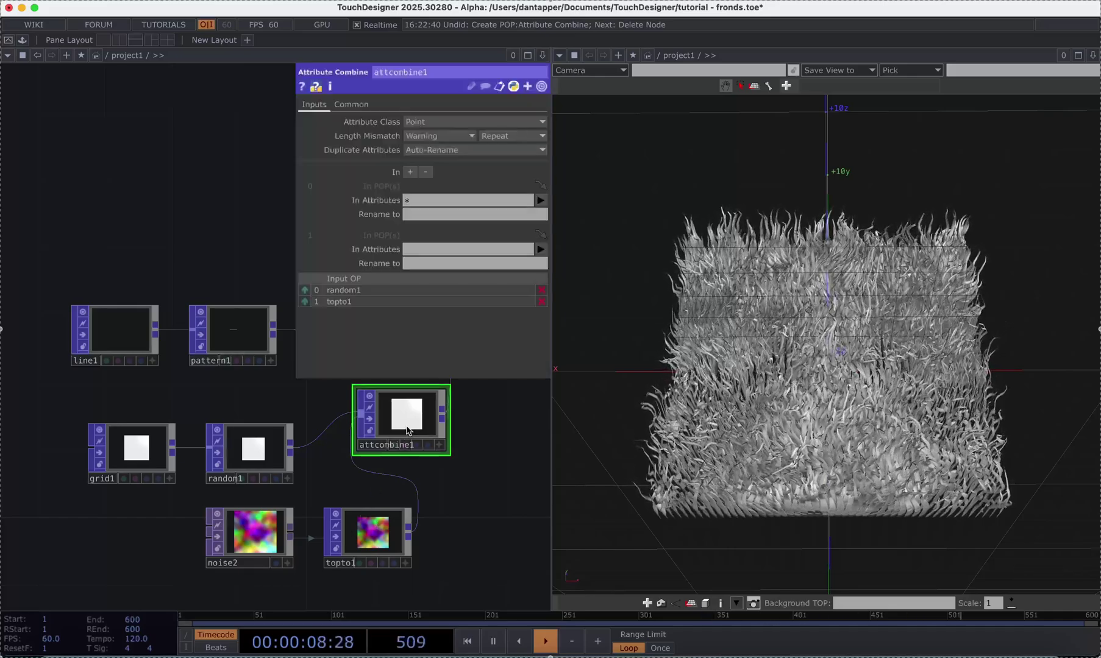
click(541, 249)
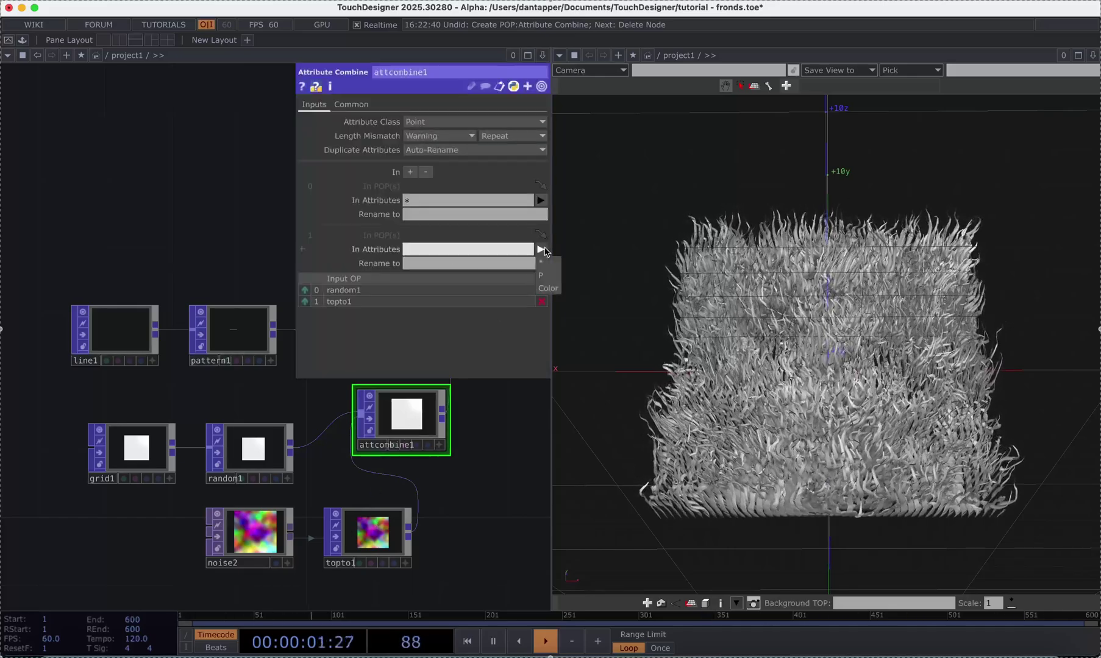
click(547, 288)
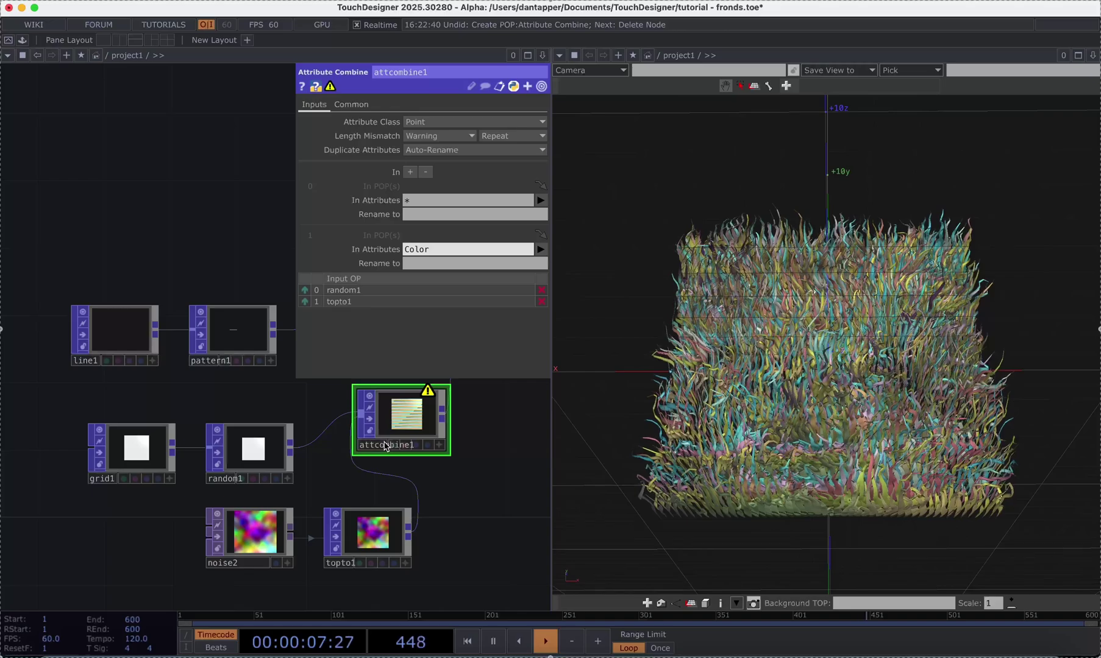
- Reference grid1's Columns and Rows as noise2's resolution width and height
click(277, 535)
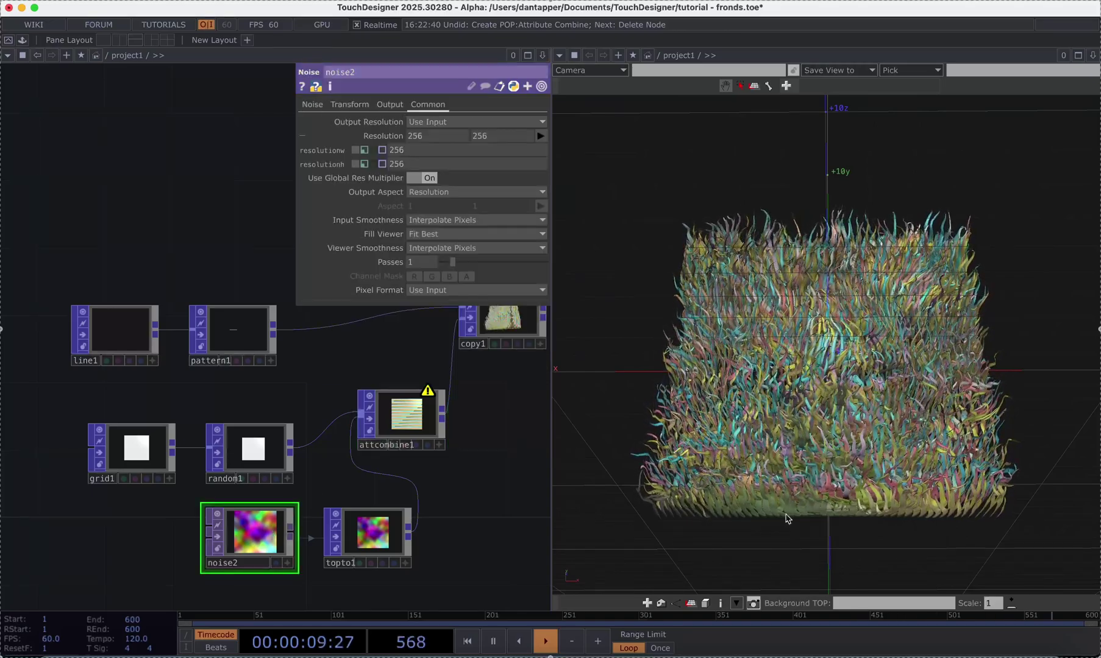
click(149, 444)
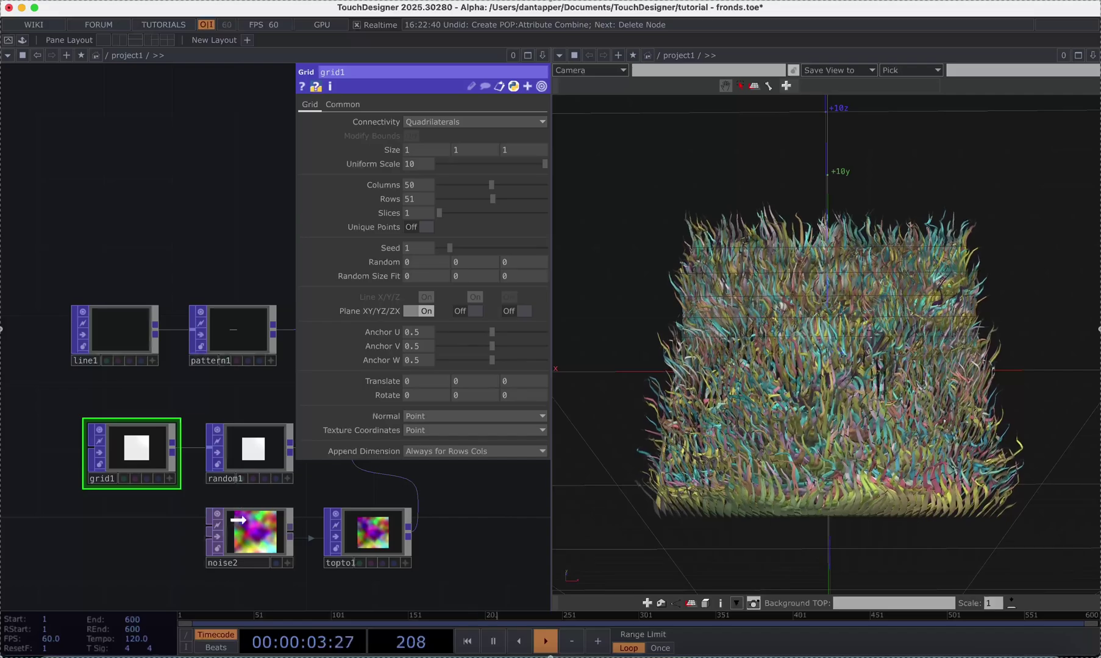
drag(245, 532, 422, 135)
click(422, 132)
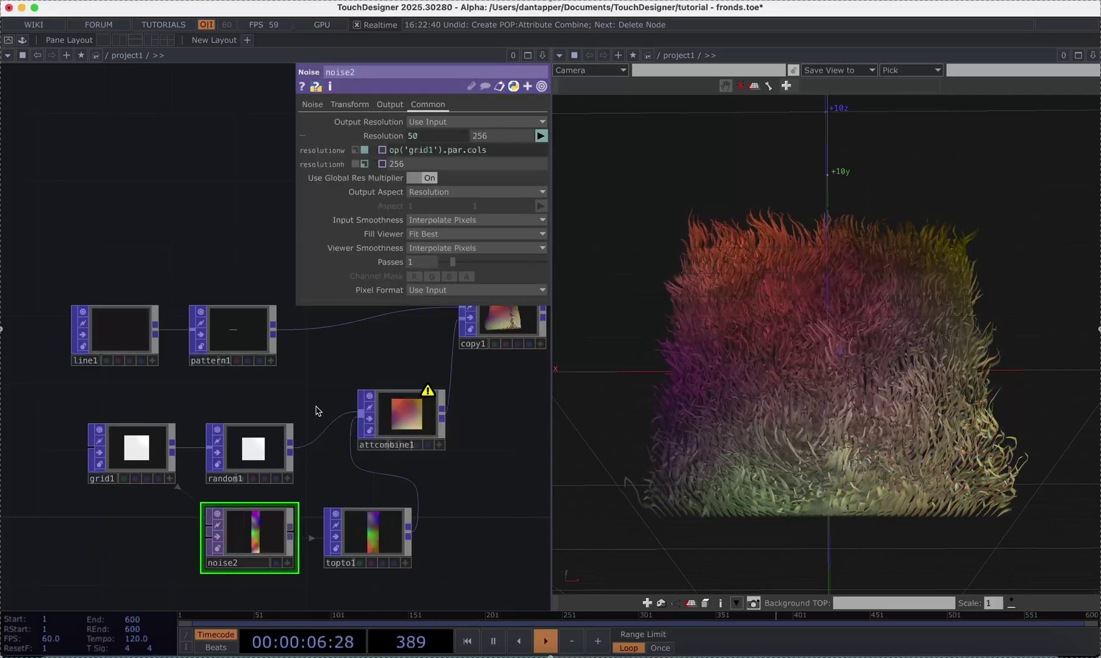
click(128, 450)
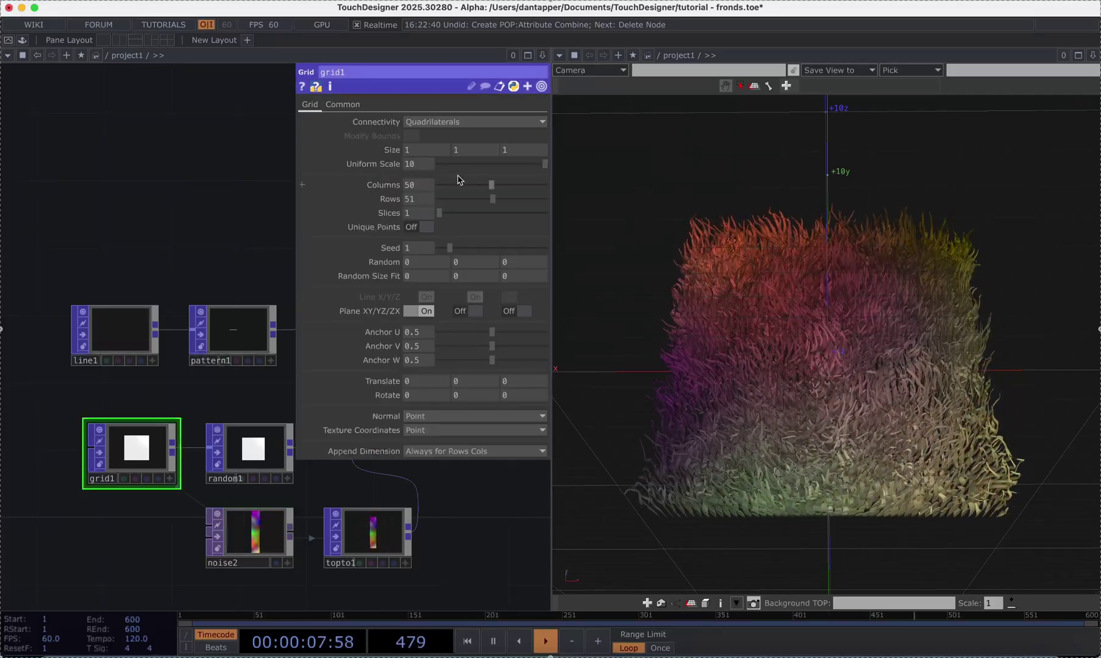
click(251, 467)
click(250, 530)
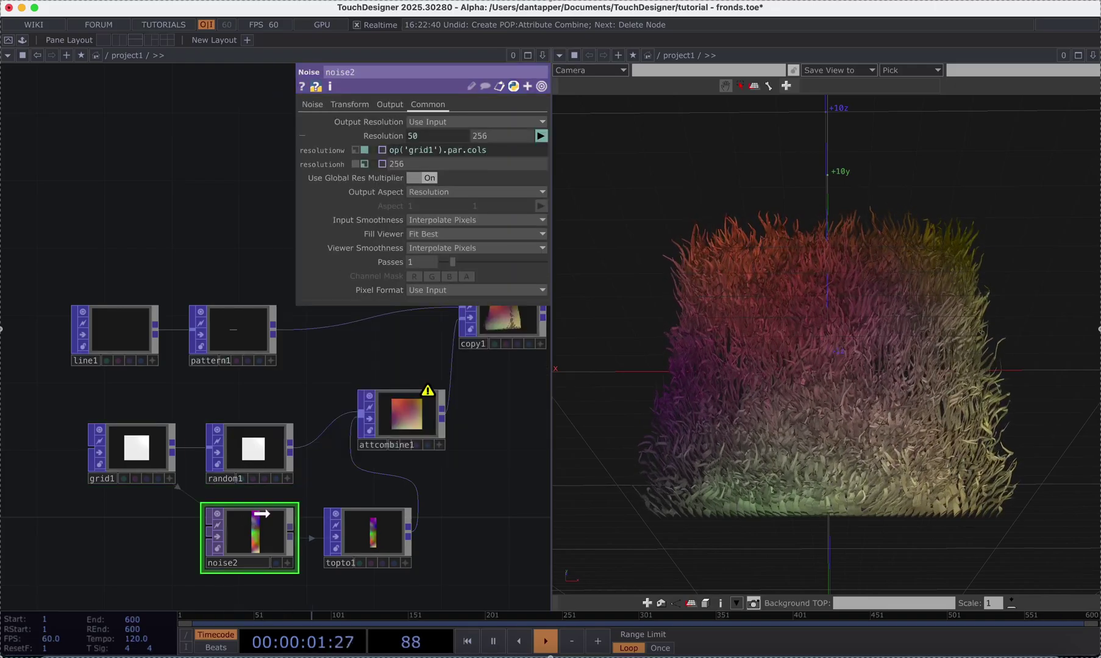
drag(276, 496, 495, 135)
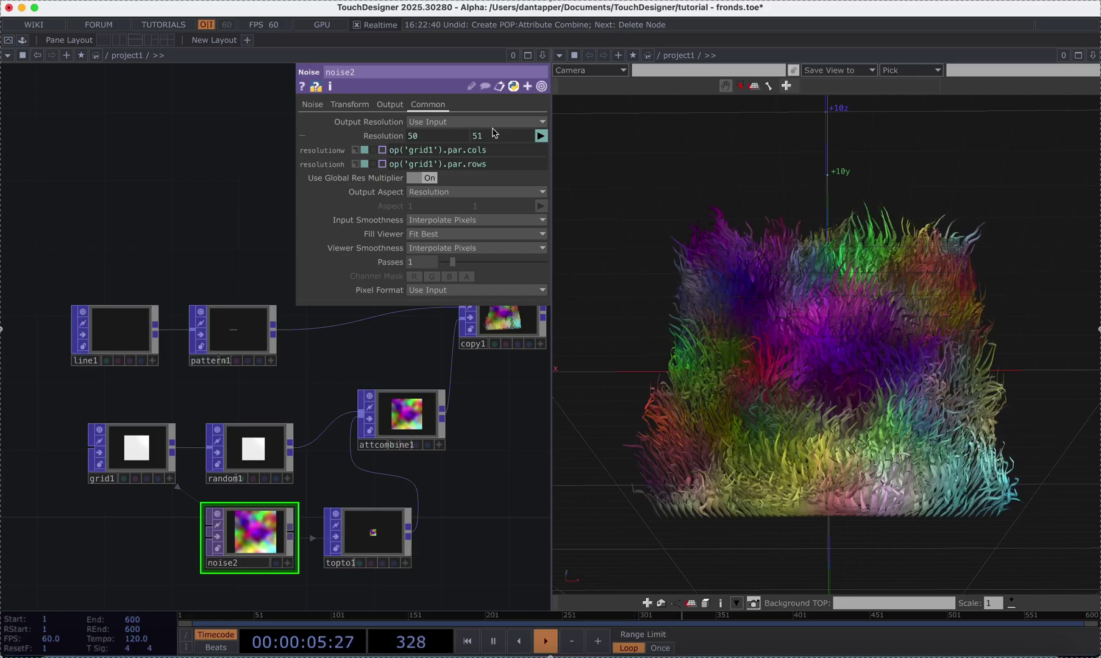
- Rearrange noise2 and topto1 so they line up beneath grid1 and random1
drag(241, 532, 152, 529)
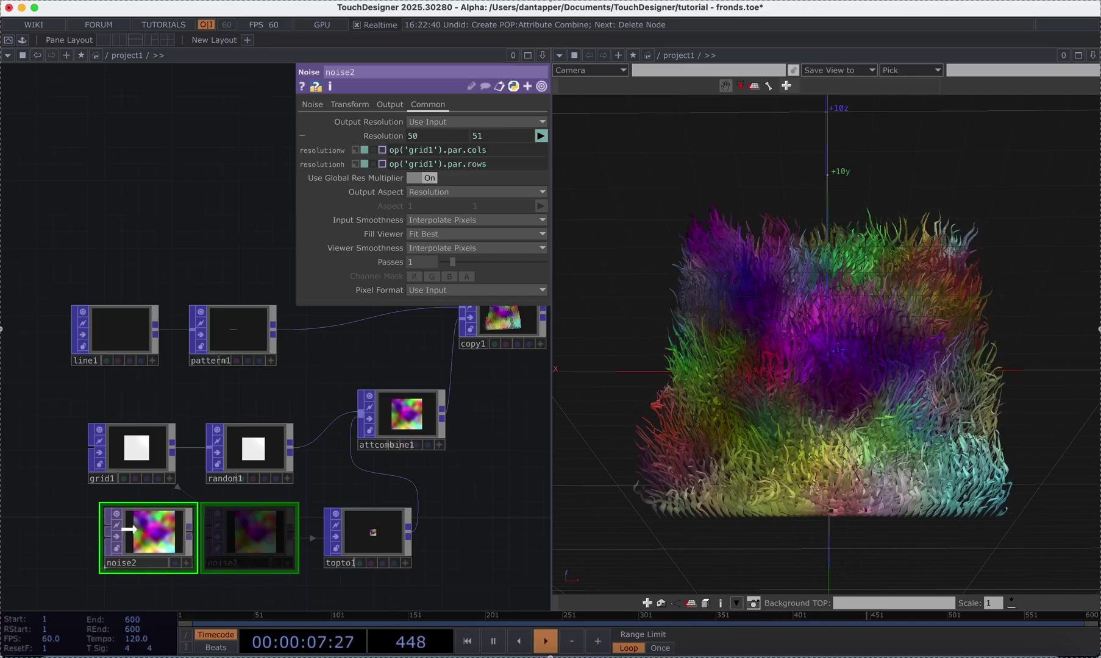
drag(388, 559, 240, 566)
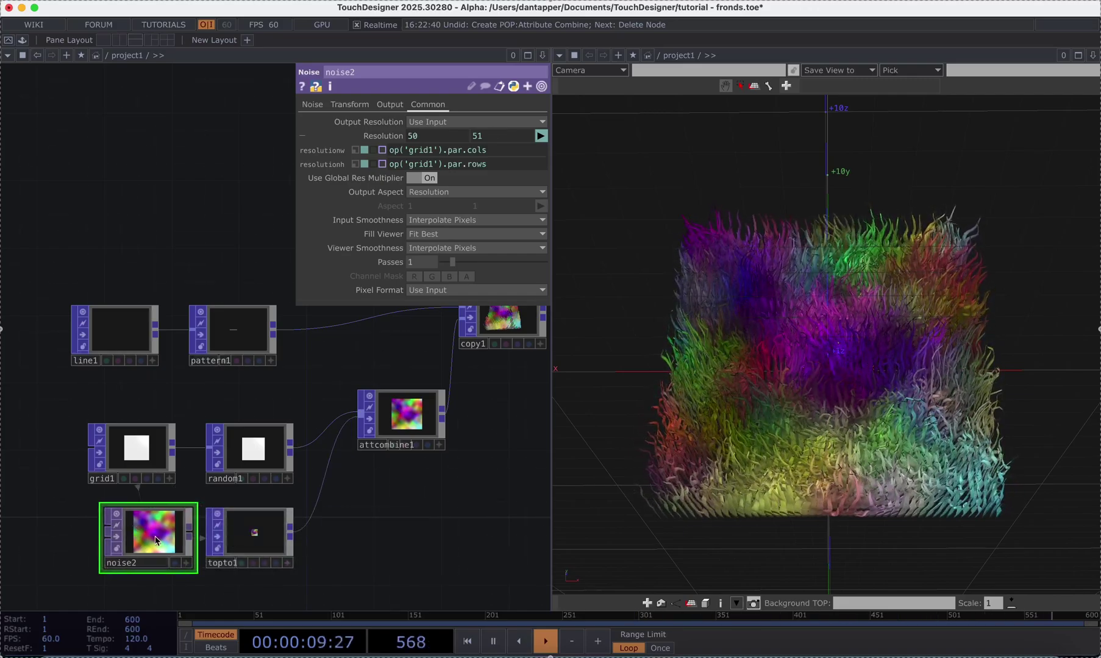
drag(430, 473, 343, 534)
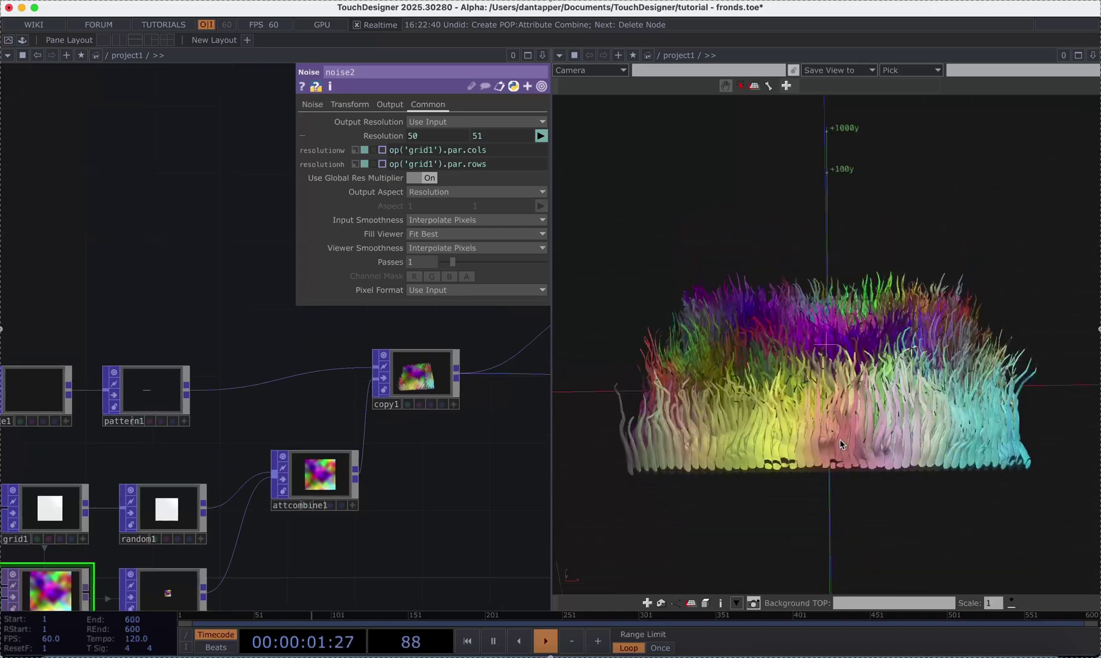
- Insert a Math Mix POP between attcombine1 and copy1
click(410, 377)
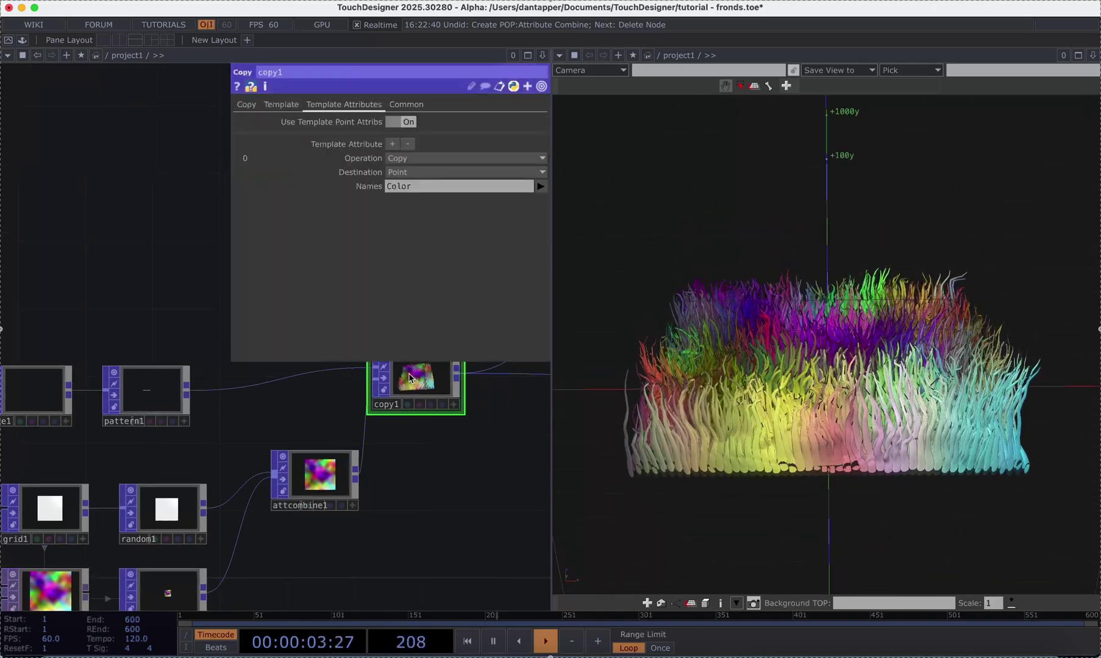
click(282, 105)
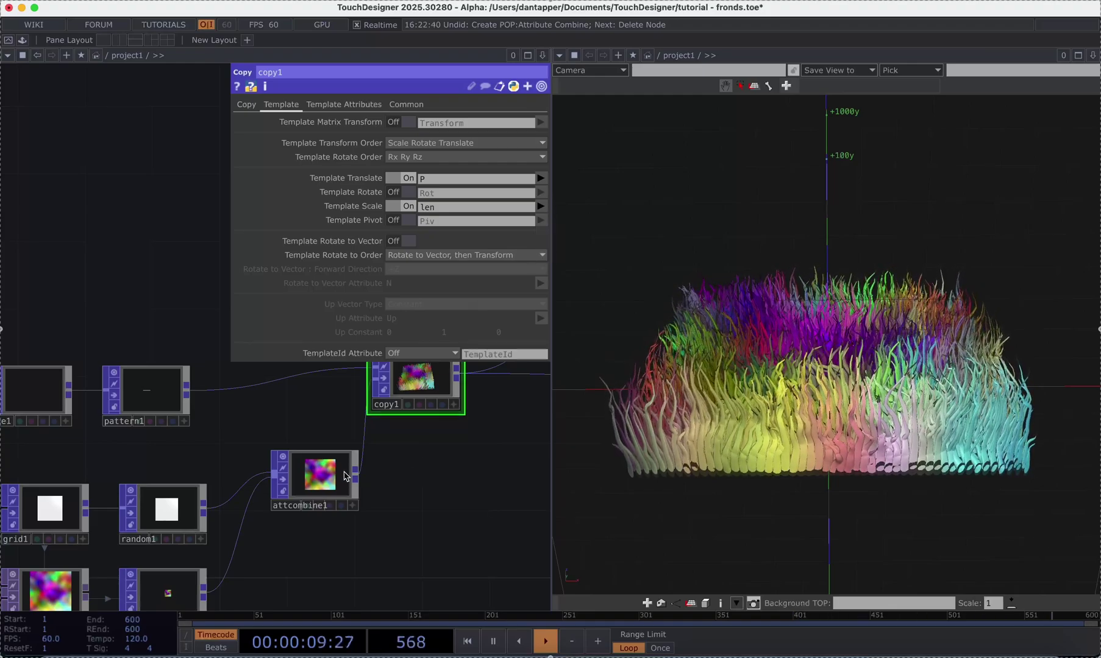
scroll(345, 476, down, 5)
click(278, 444)
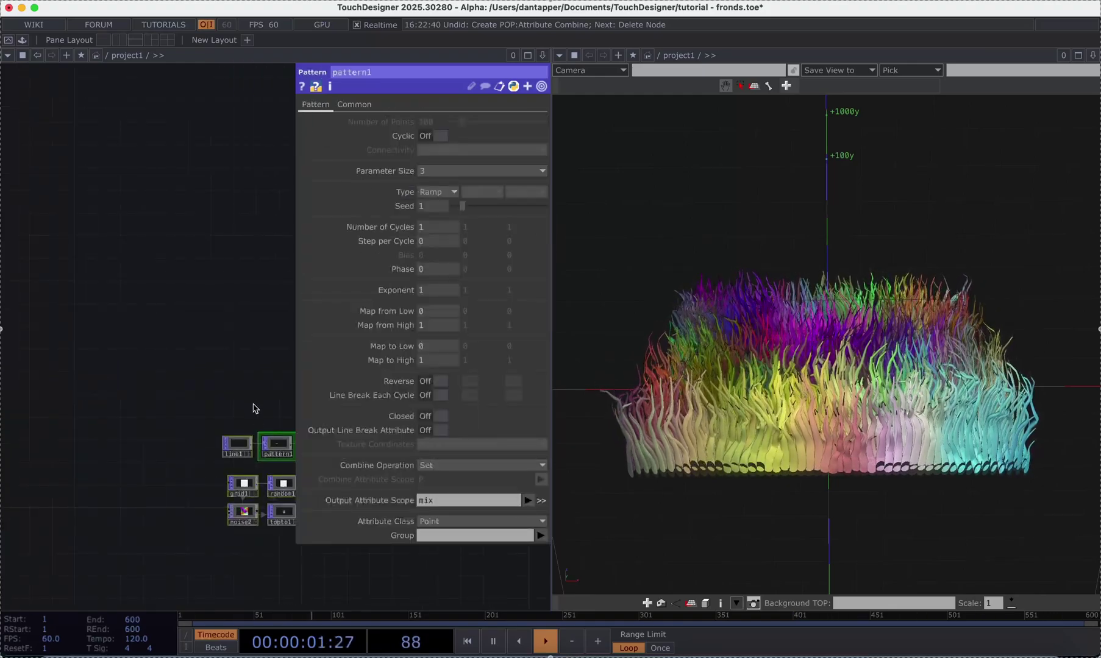
key(p)
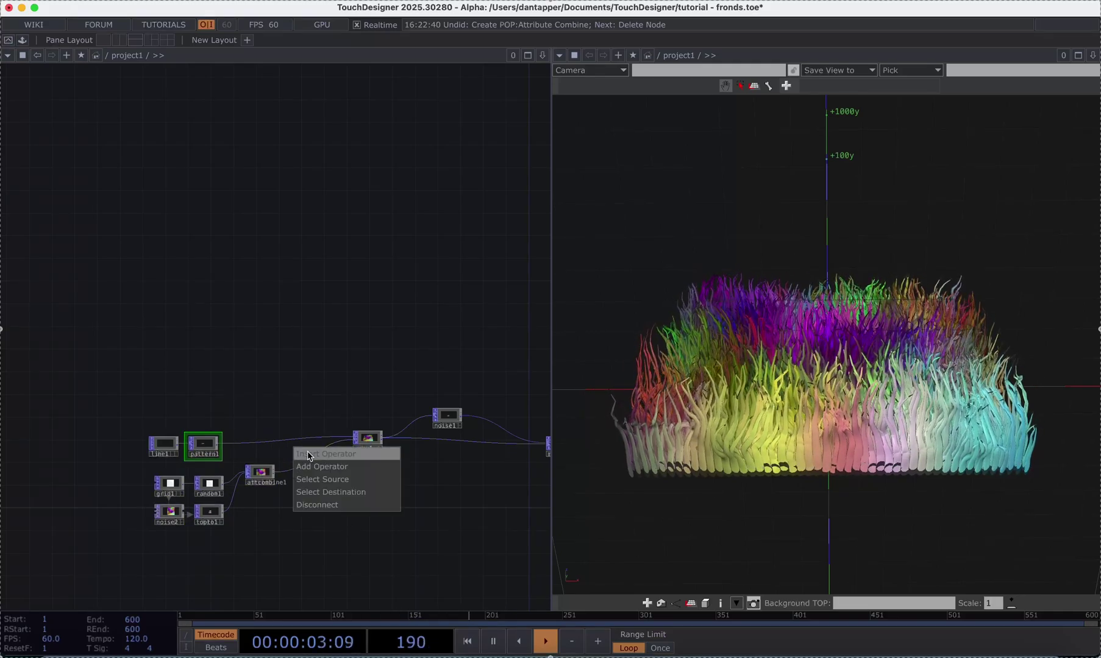
click(308, 454)
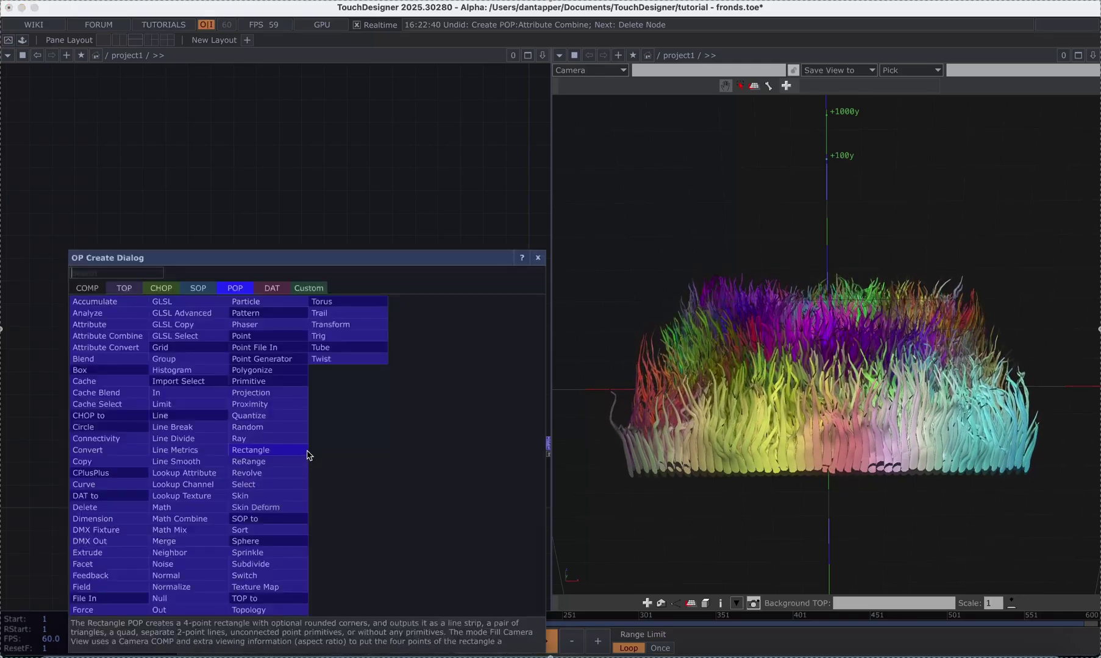
text(ma)
click(184, 534)
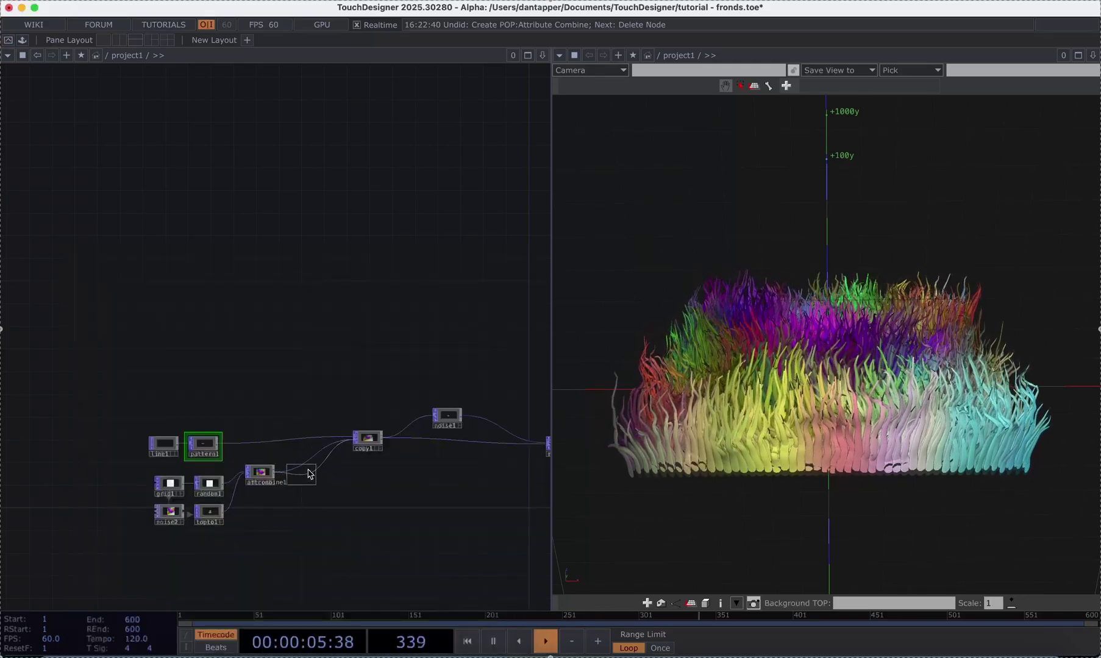
key(p)
- In mathmix2, set the combine Operation to A with Color.x as Scope A and clen as the Result Scope
click(436, 135)
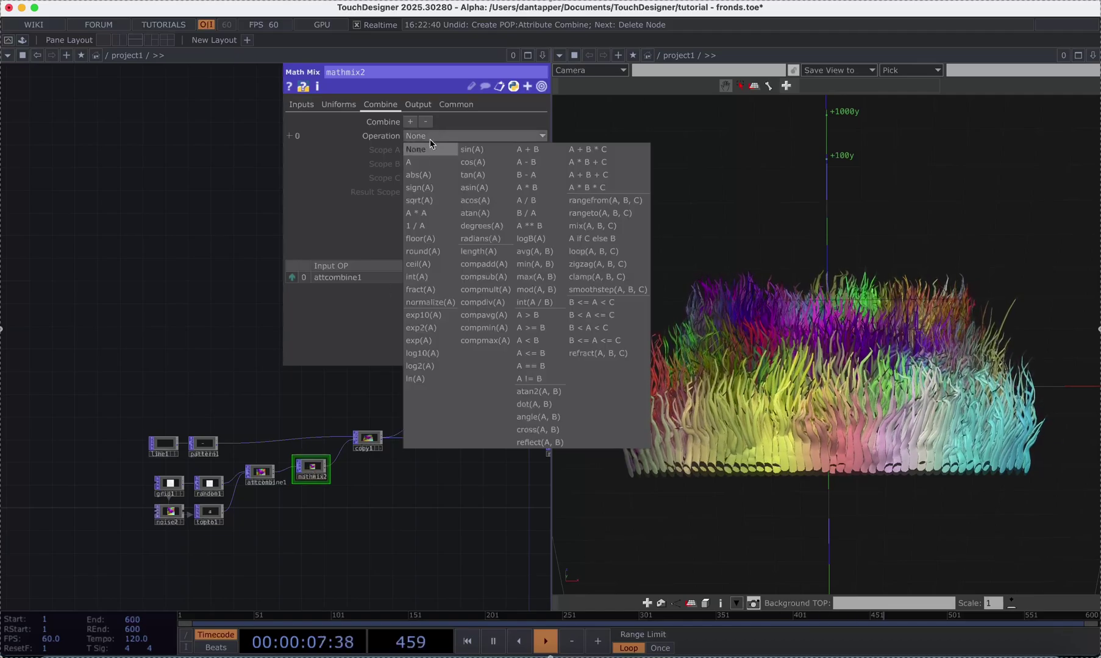
click(418, 152)
click(540, 150)
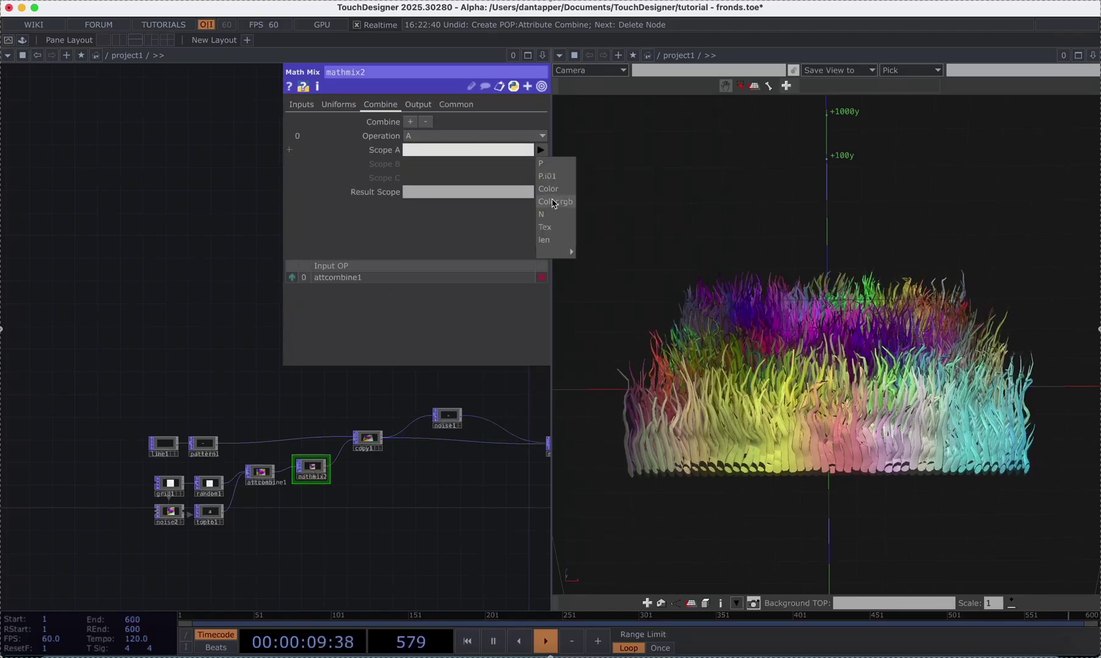
click(551, 190)
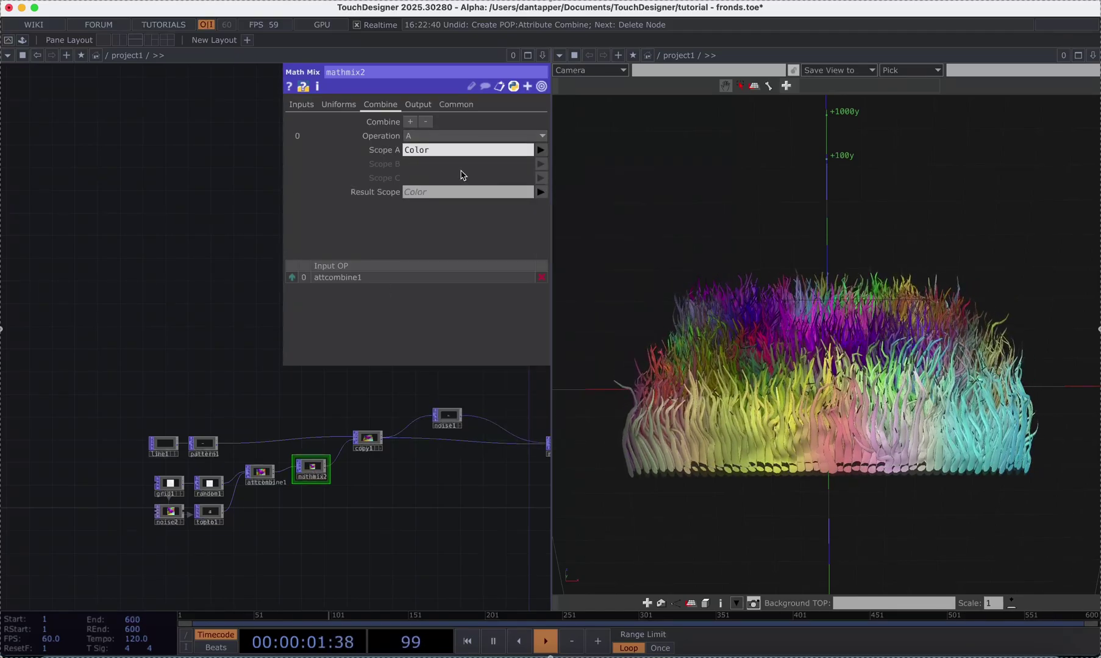
text(.x)
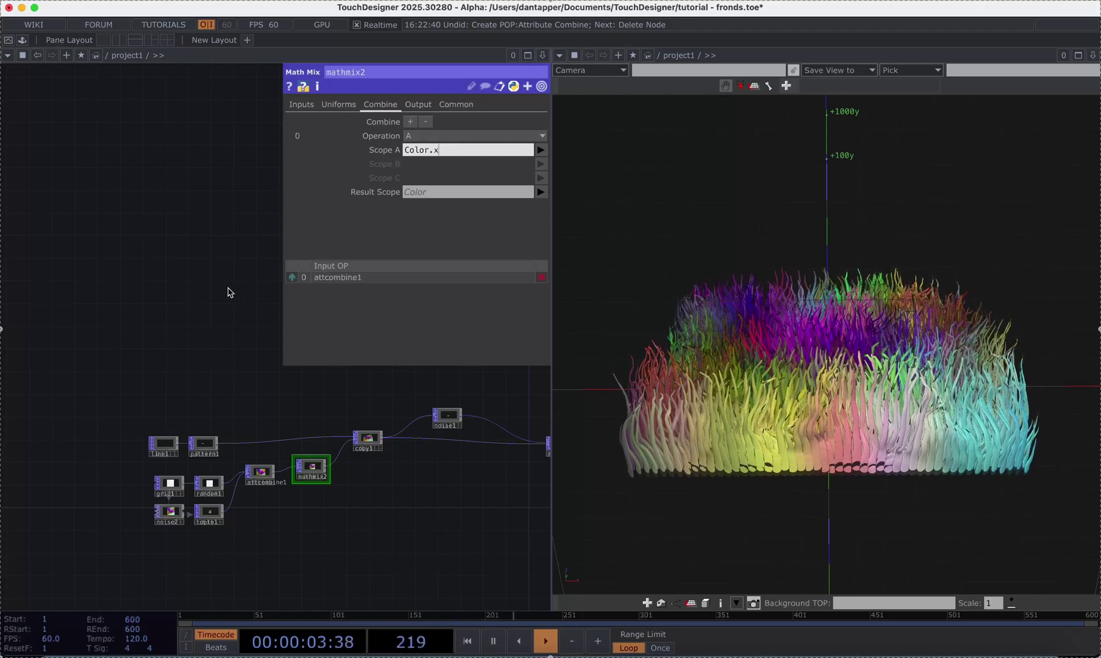
click(229, 292)
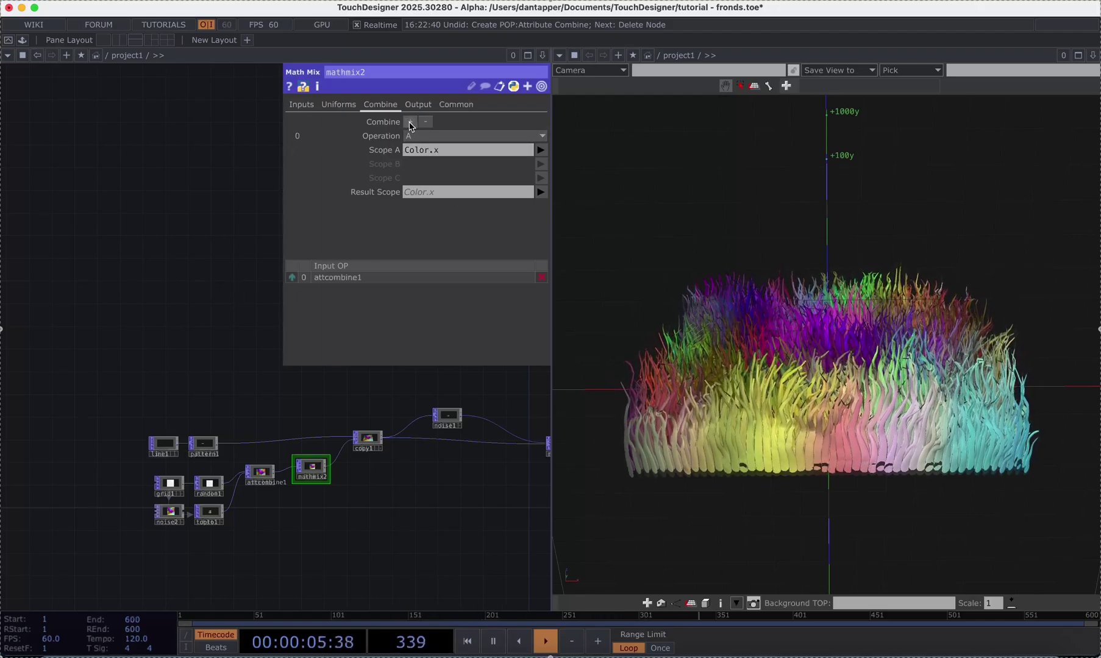
click(438, 191)
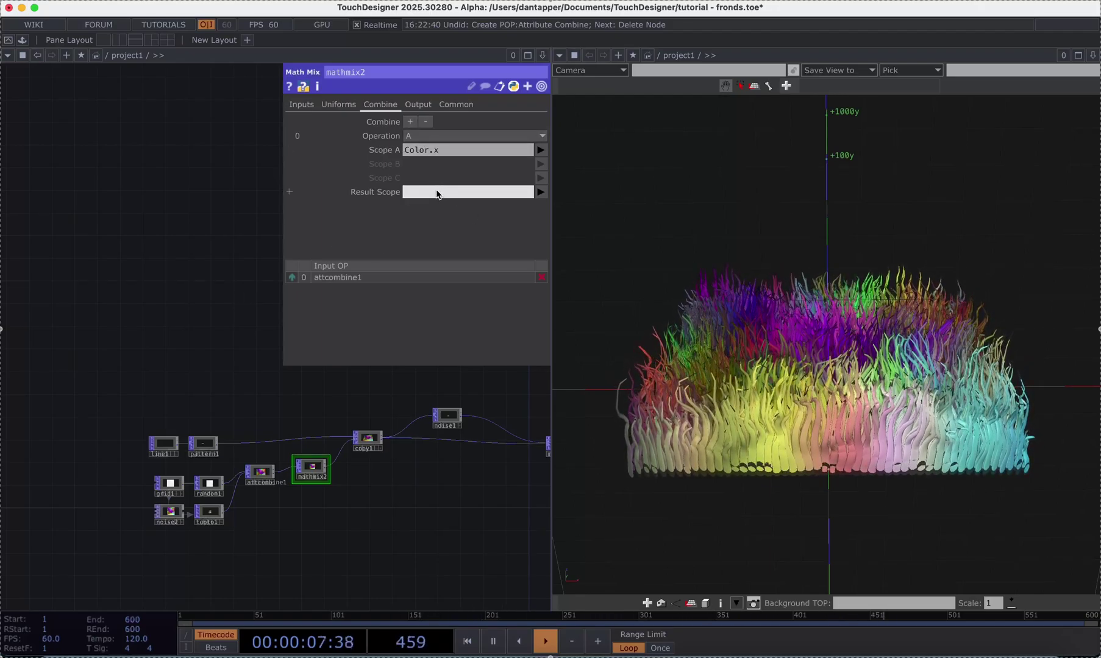
key(Return)
- Set copy1's Template Scale attribute to clen
click(368, 438)
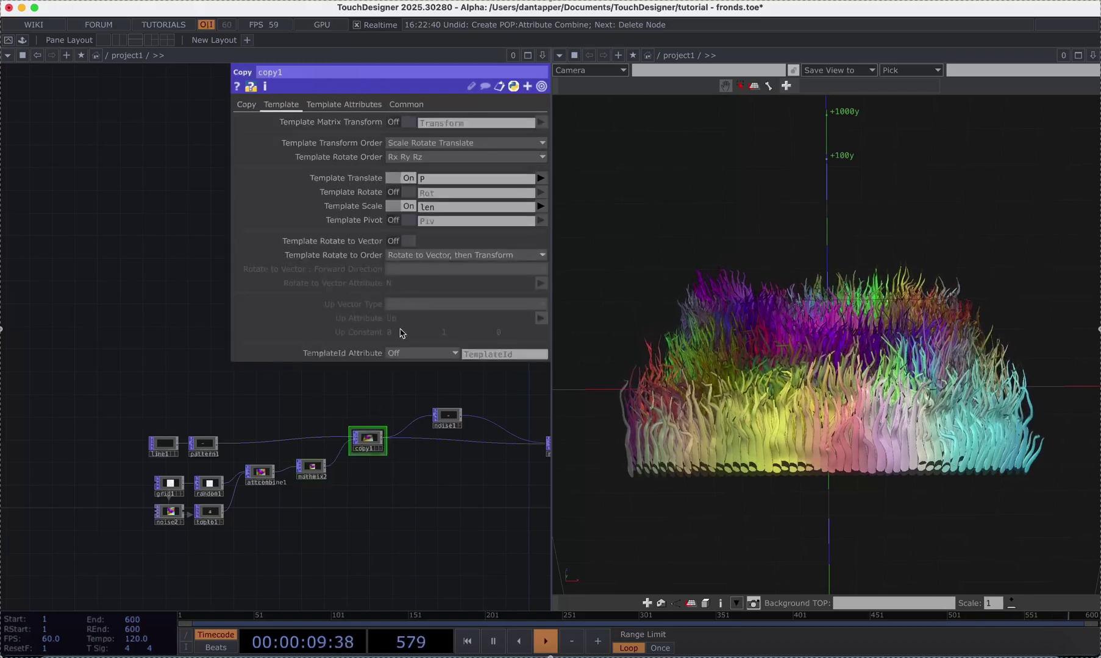
click(541, 207)
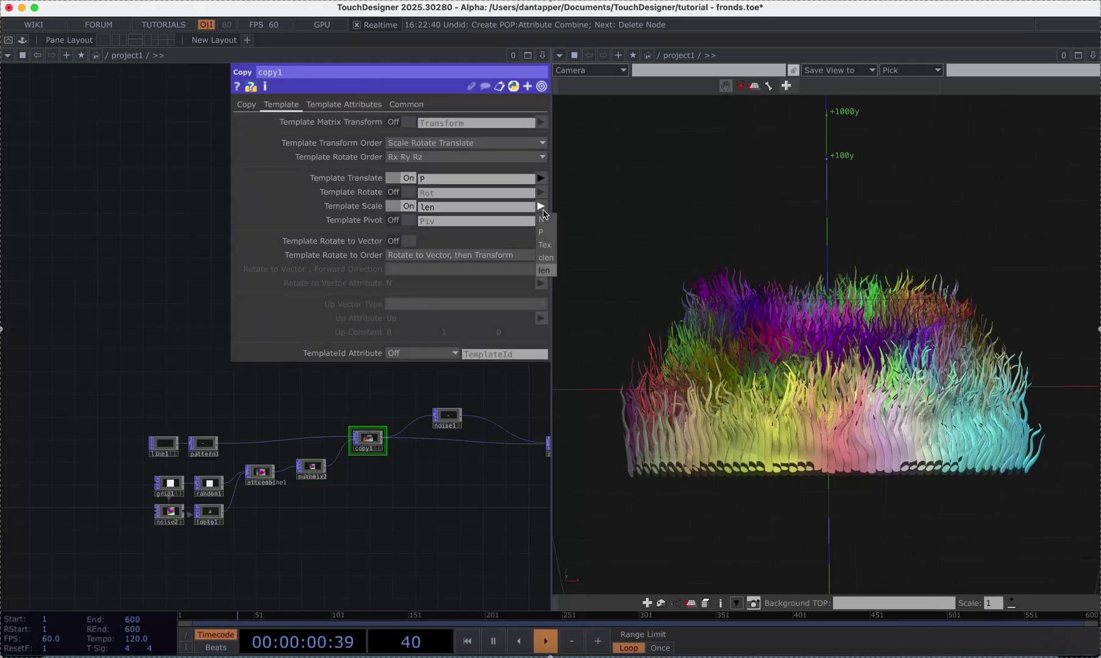
click(545, 257)
mouse_move(793, 438)
mouse_down()
mouse_move(794, 463)
mouse_move(795, 449)
mouse_up()
middle_drag(785, 368, 811, 455)
drag(811, 455, 811, 415)
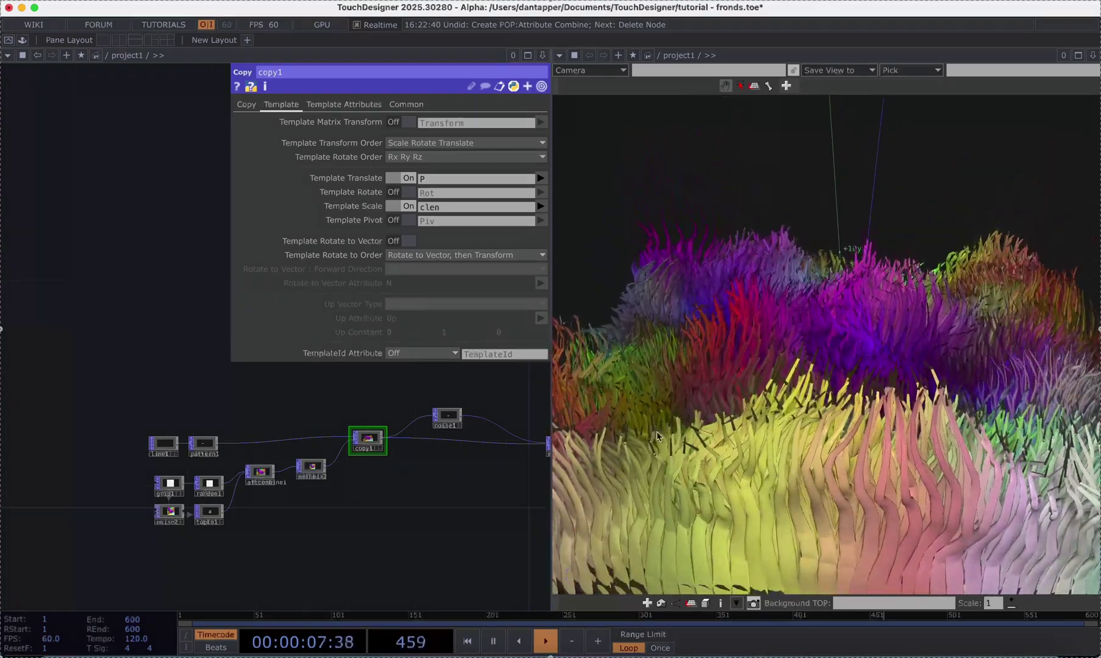
- Animate the noise2 texture by driving its Z translation with an absTime.seconds expression
click(170, 515)
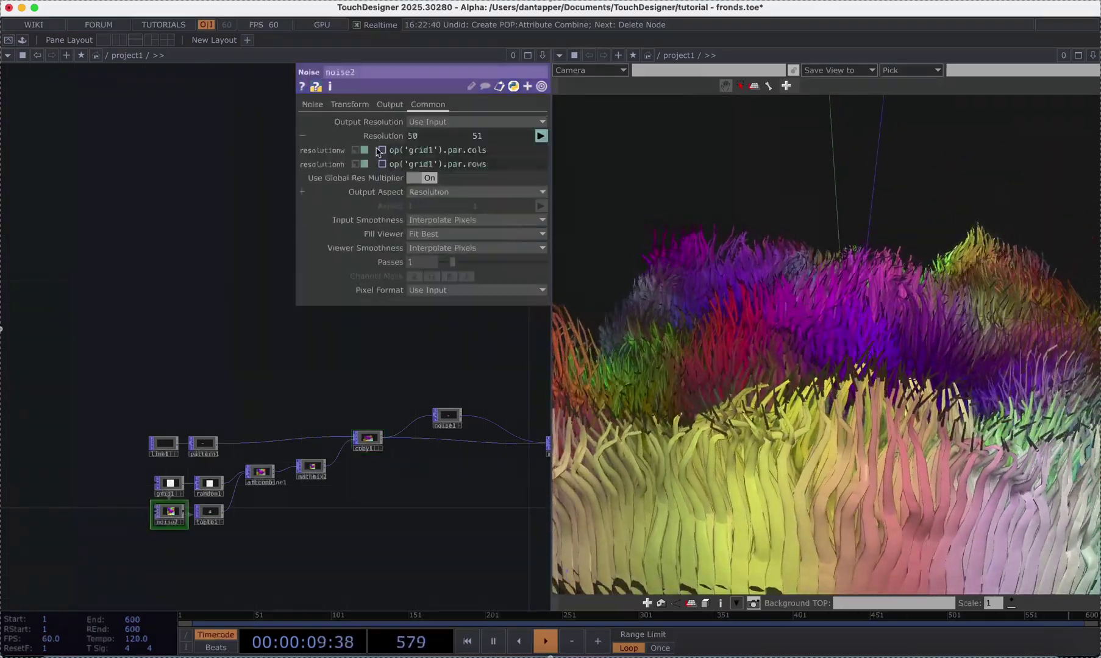
click(313, 104)
click(357, 105)
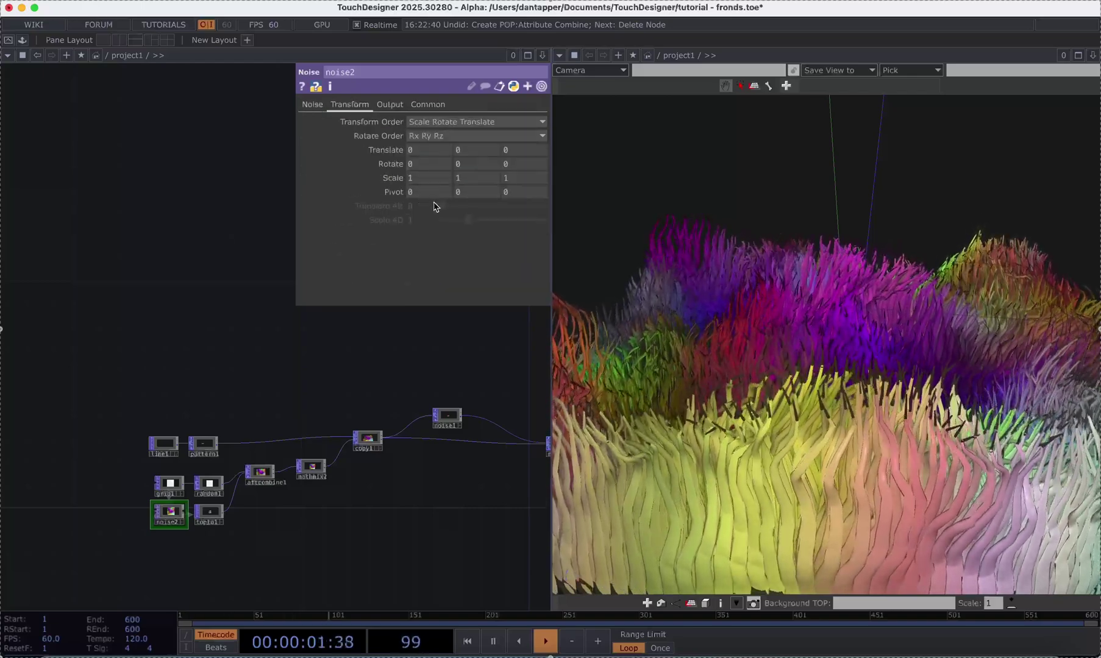
text(absTime.seconds)
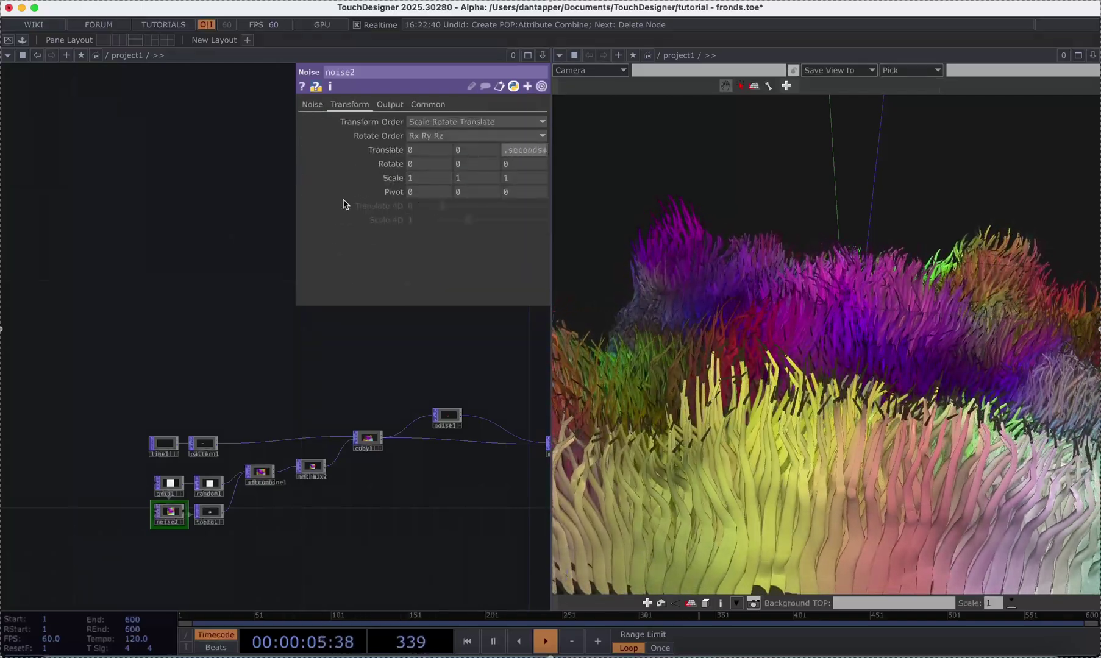
key(Return)
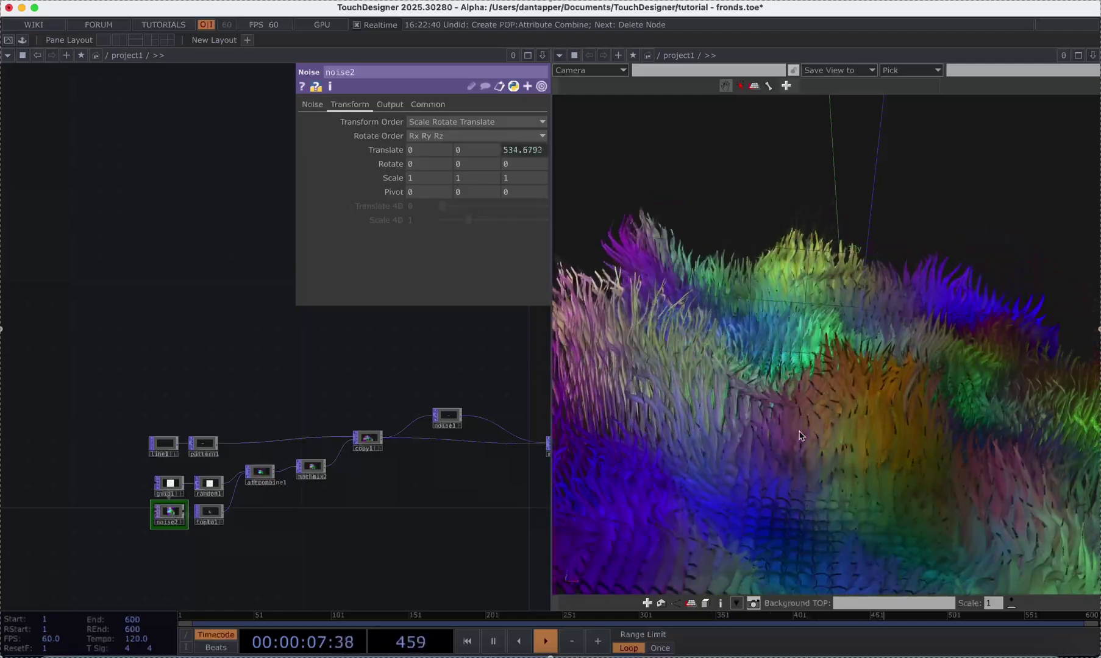
mouse_move(800, 440)
mouse_down()
mouse_move(792, 487)
mouse_move(792, 437)
mouse_up()
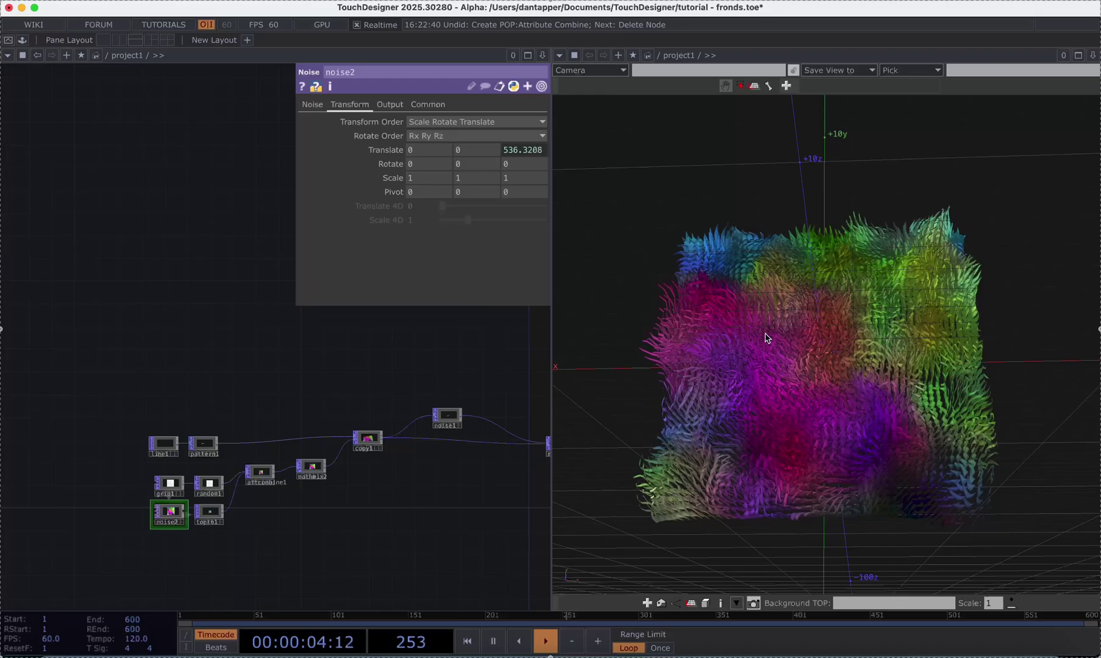
drag(767, 337, 765, 278)
middle_drag(852, 389, 852, 223)
key(h)
drag(787, 311, 781, 241)
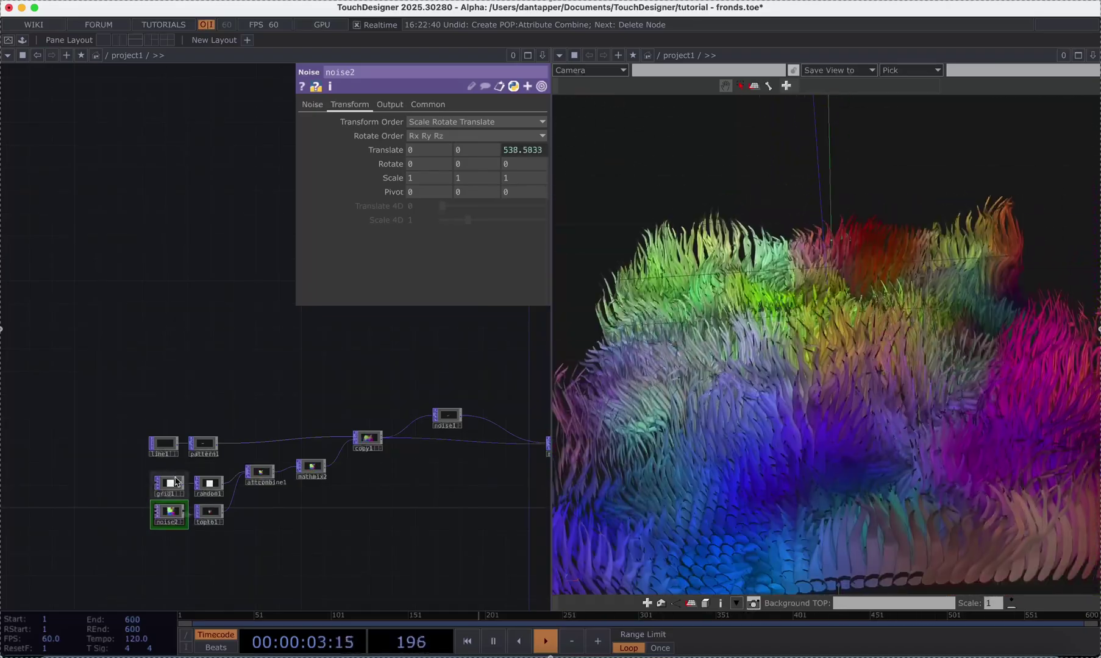
- Add a Point Generator POP beside grid1 and connect it to random1 in place of the grid
click(175, 482)
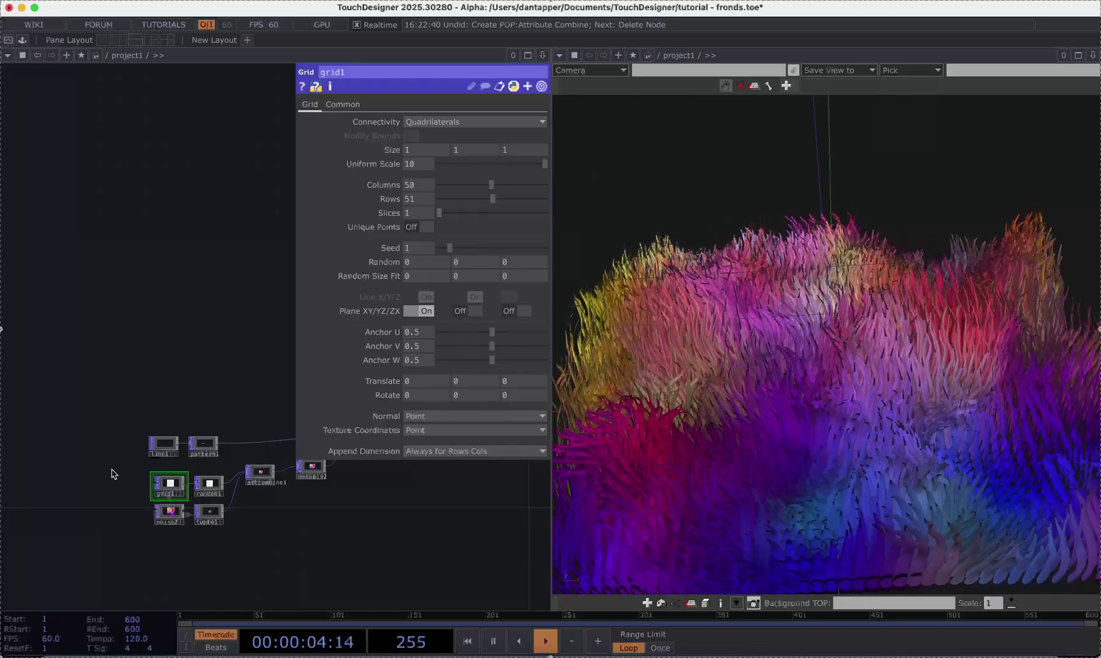
drag(132, 504, 105, 504)
scroll(104, 502, up, 2)
scroll(104, 502, up, 3)
key(Tab)
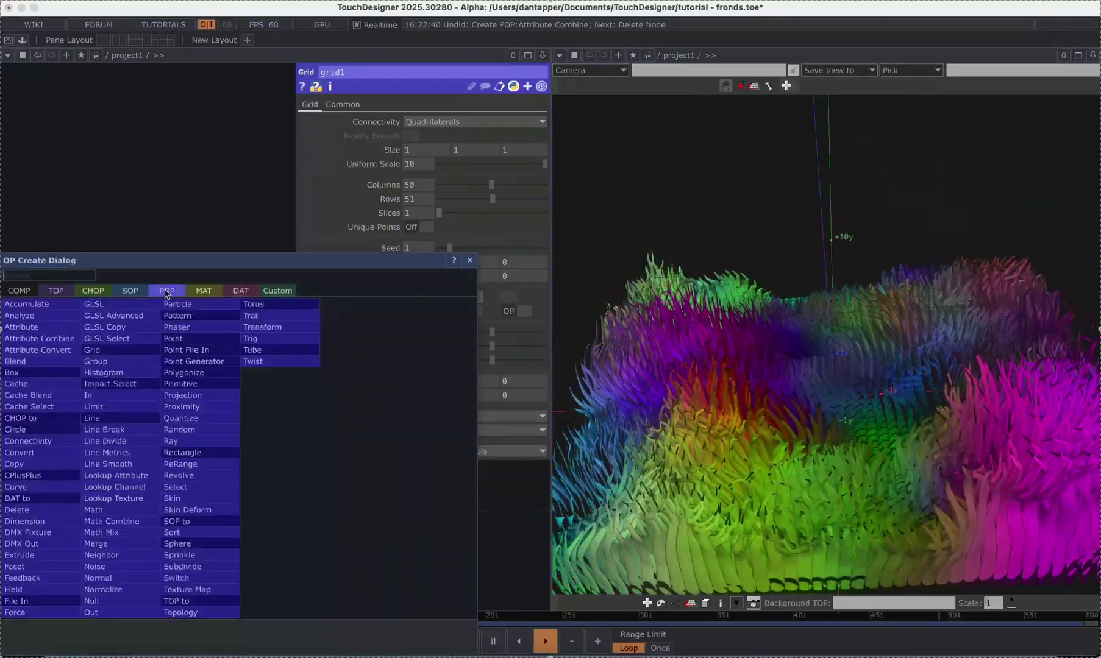
click(194, 361)
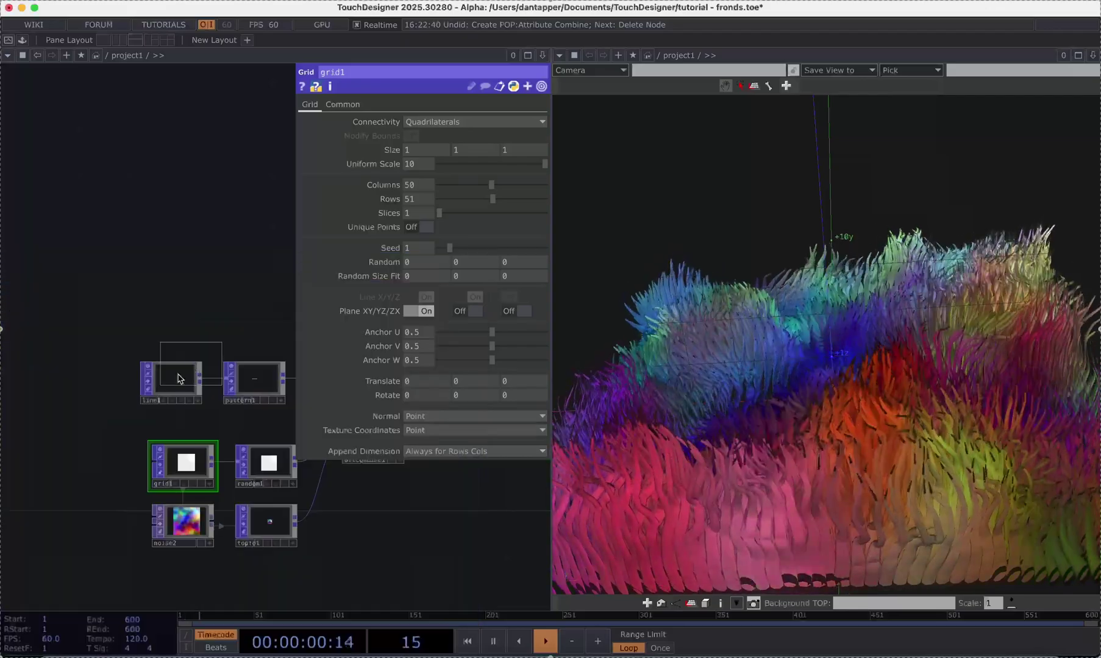
click(86, 459)
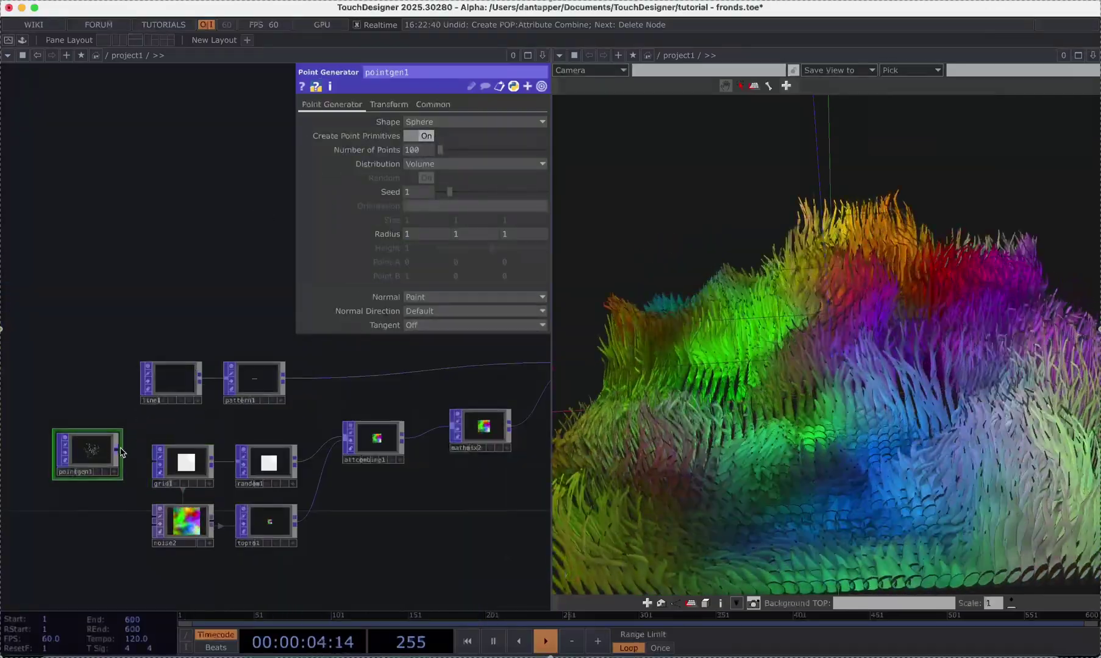
drag(117, 452, 240, 466)
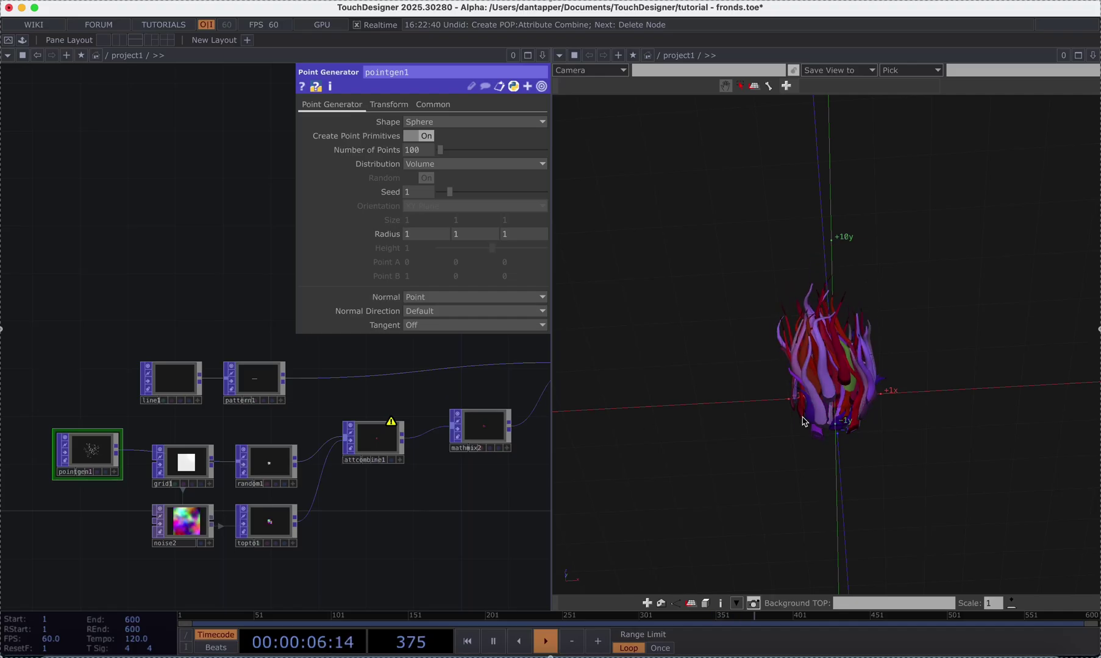
drag(843, 463, 777, 420)
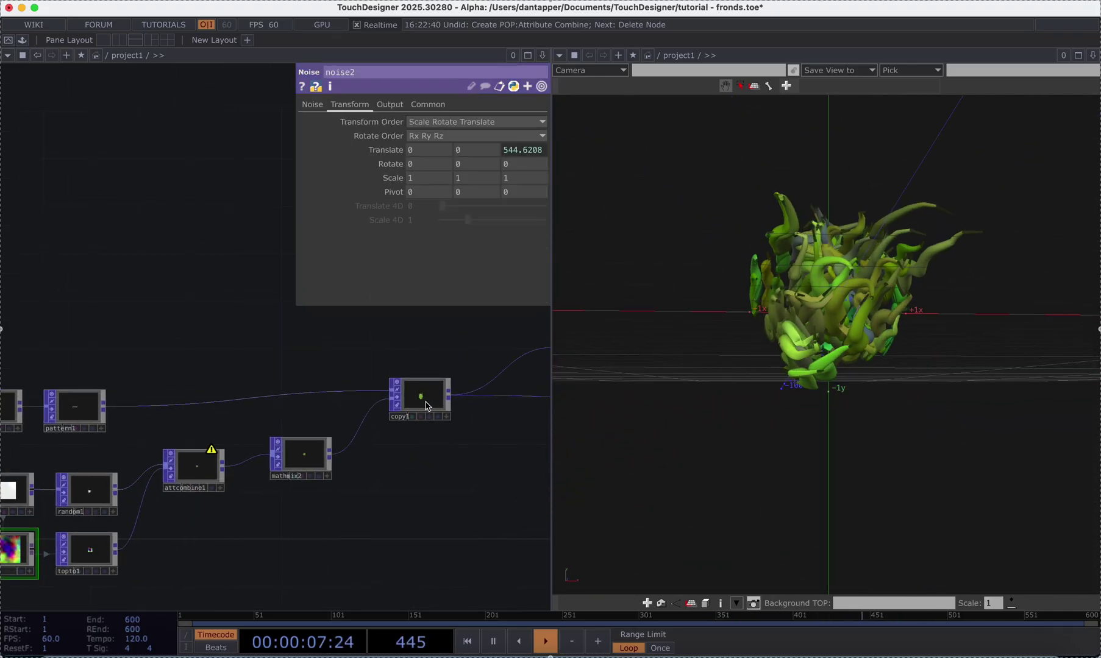
- Turn on Template Rotate to Vector in copy1 so the tentacles follow the normals
click(428, 403)
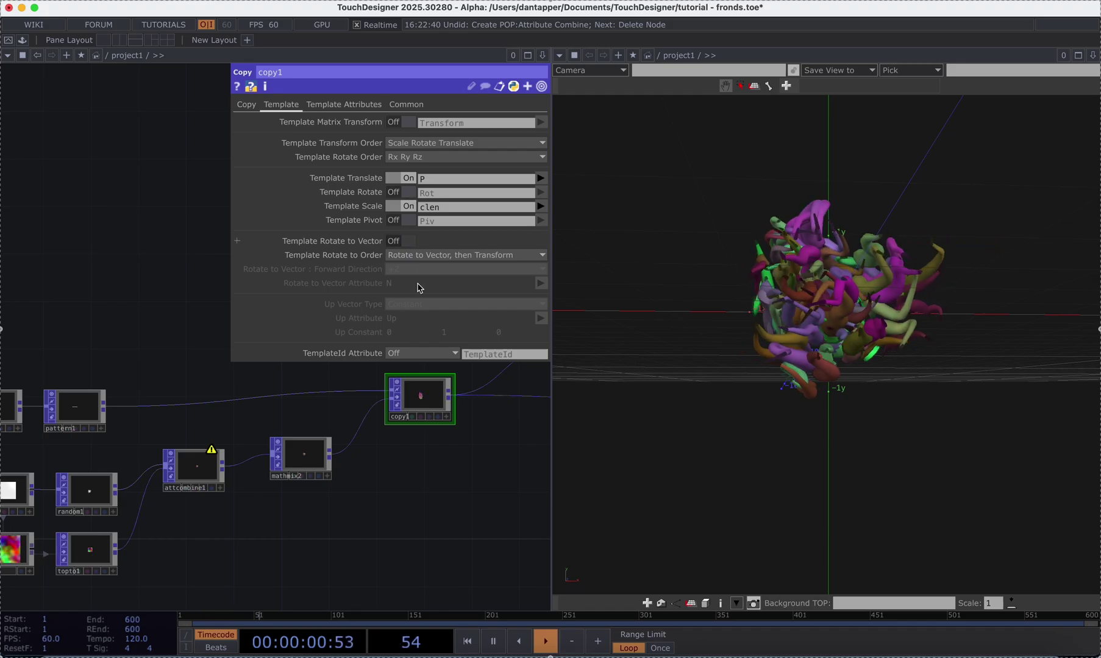
drag(290, 390, 384, 408)
drag(253, 434, 179, 431)
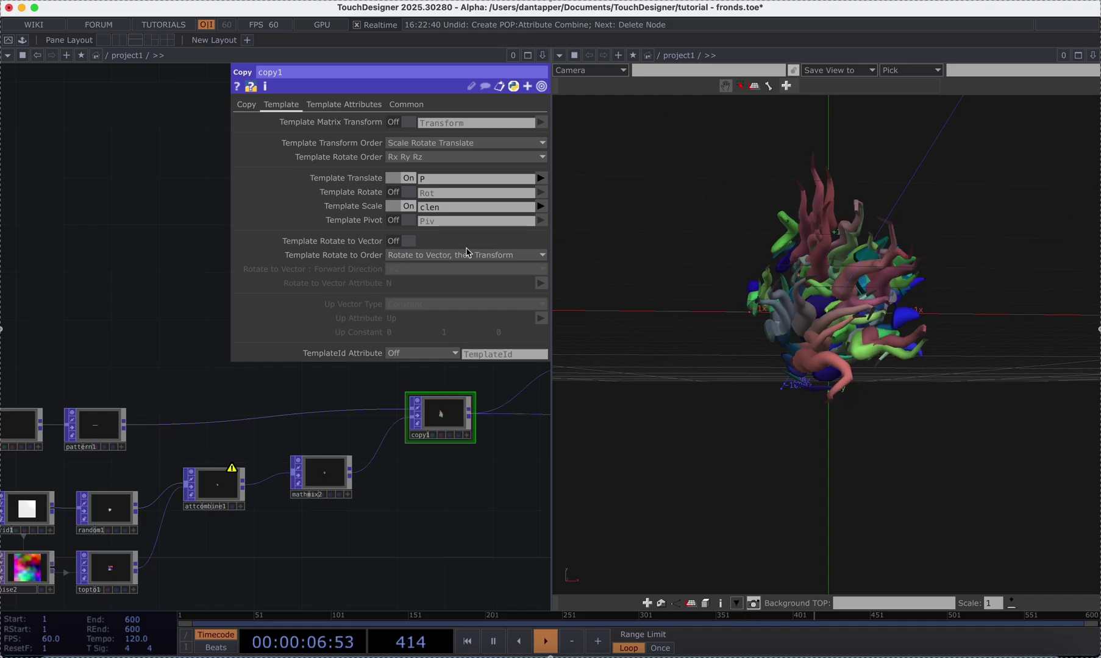
click(406, 242)
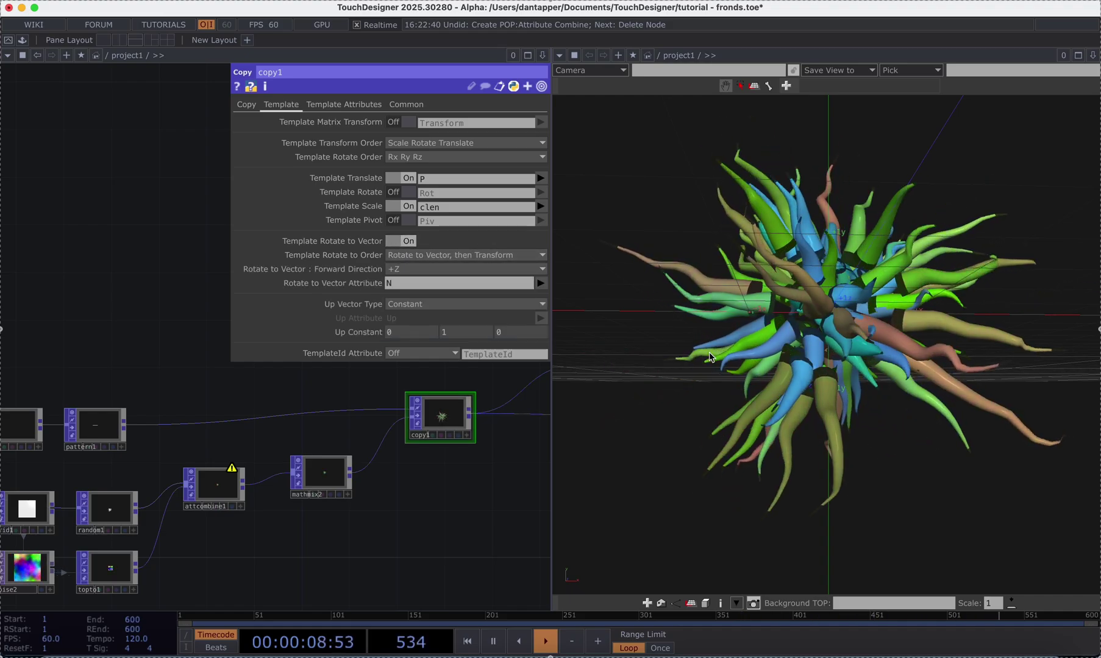
drag(769, 312, 966, 334)
- Set pointgen1's Radius to 6 on all three axes
scroll(447, 455, down, 5)
click(291, 463)
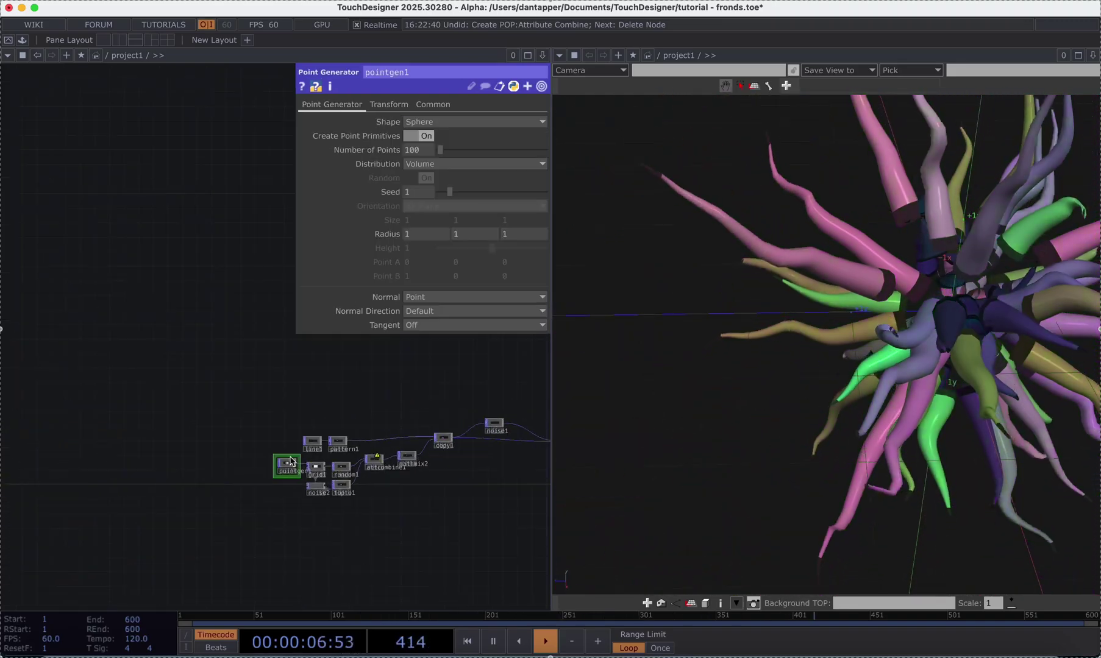
middle_drag(393, 234, 393, 210)
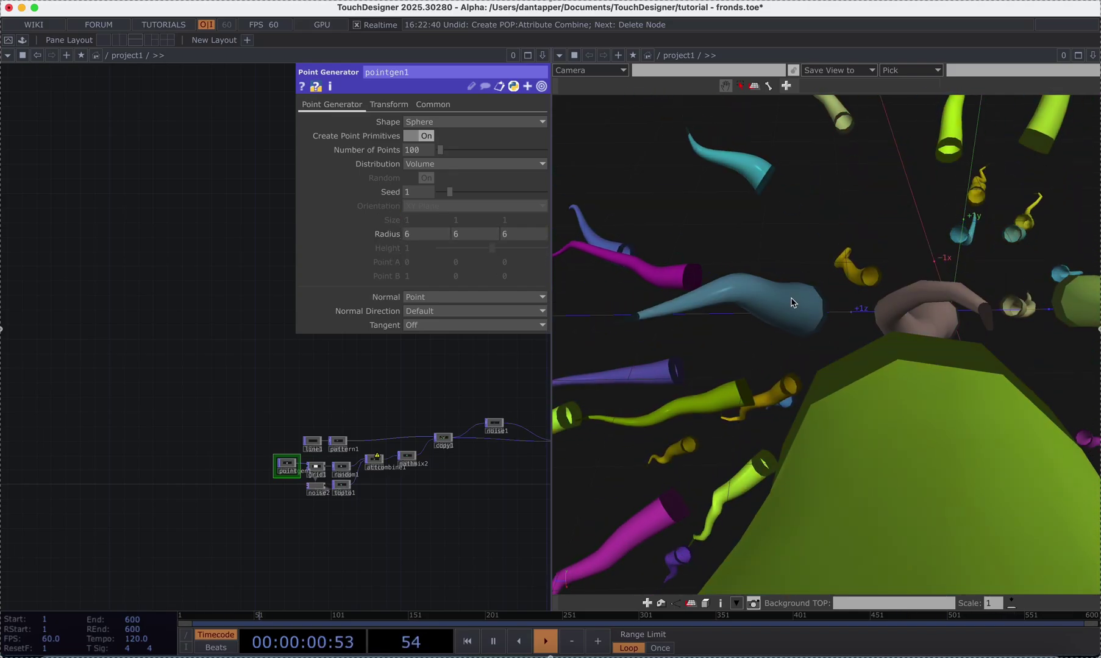
key(h)
drag(882, 363, 702, 359)
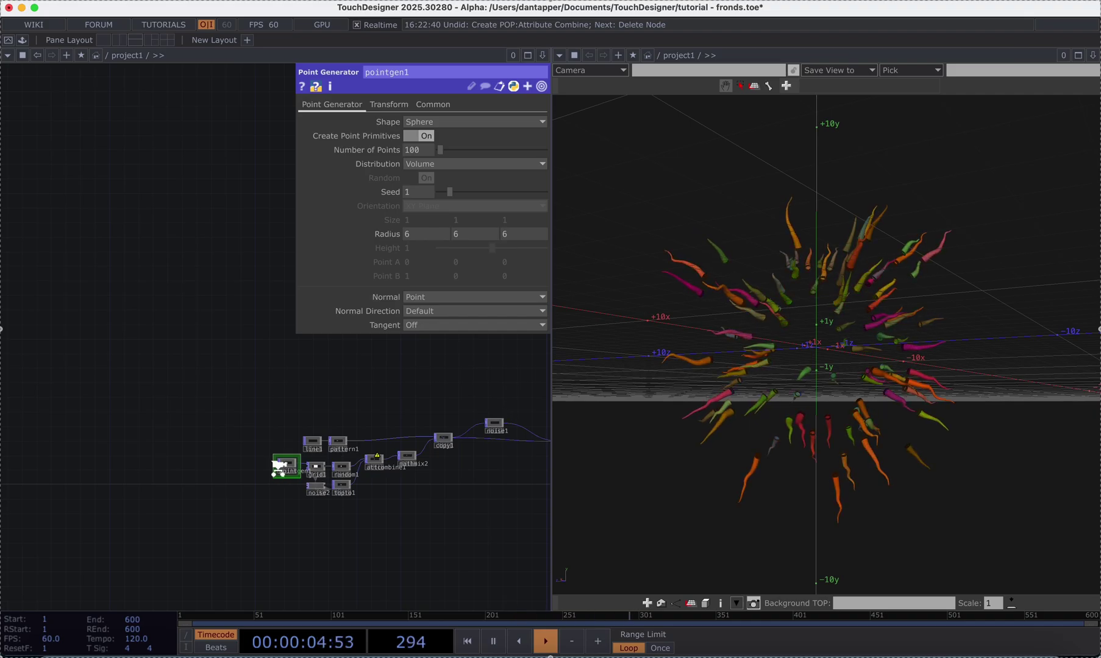
- Replace pointgen1 with a Sphere POP connected to random1 as the template geometry
scroll(278, 467, up, 5)
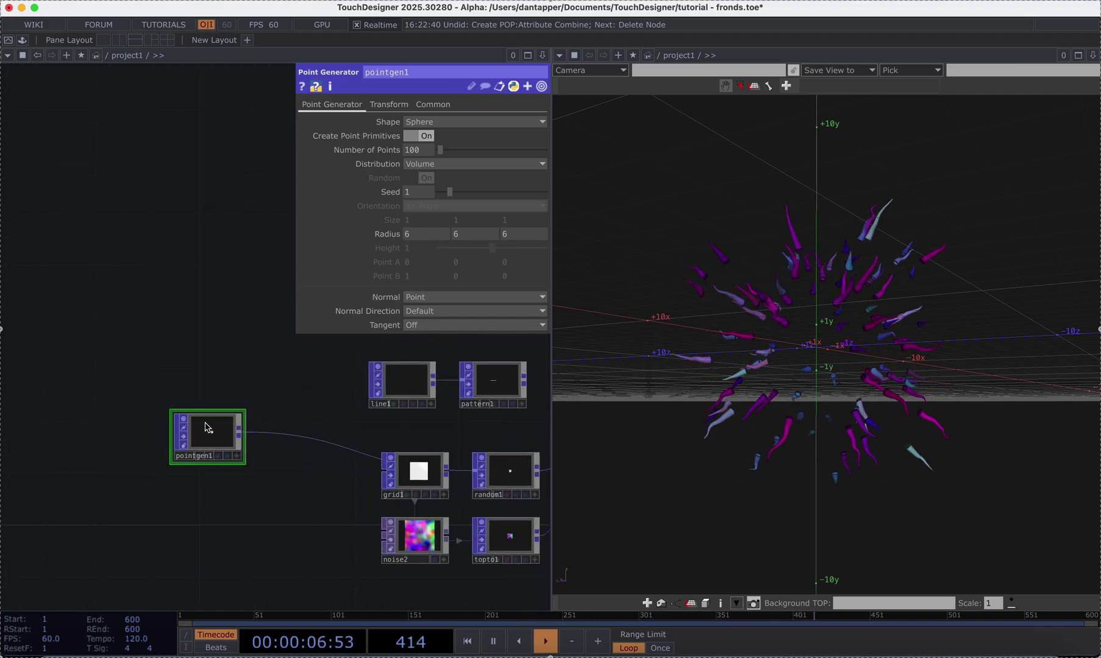
key(Delete)
key(Tab)
text(sp)
click(208, 523)
click(271, 450)
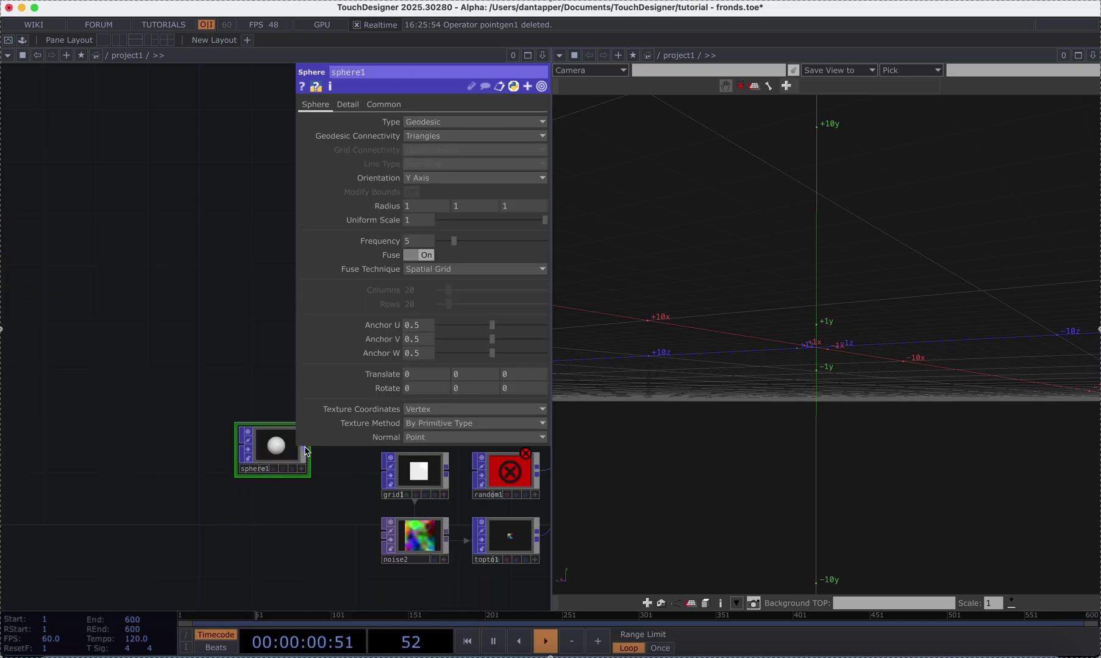
drag(880, 319, 845, 345)
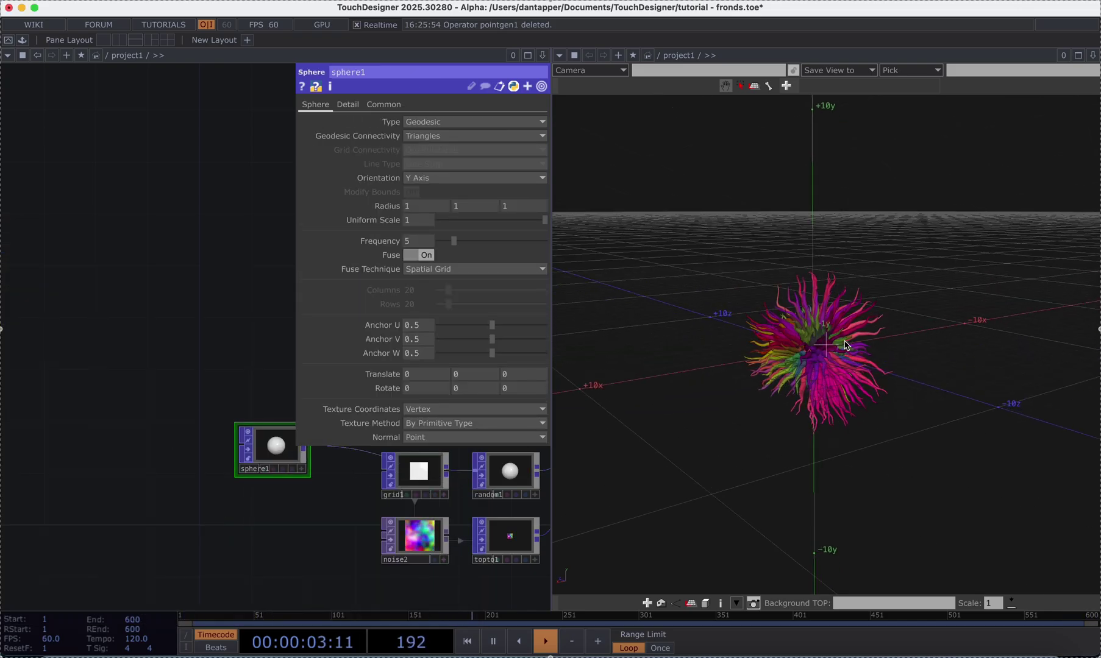
drag(834, 274, 670, 275)
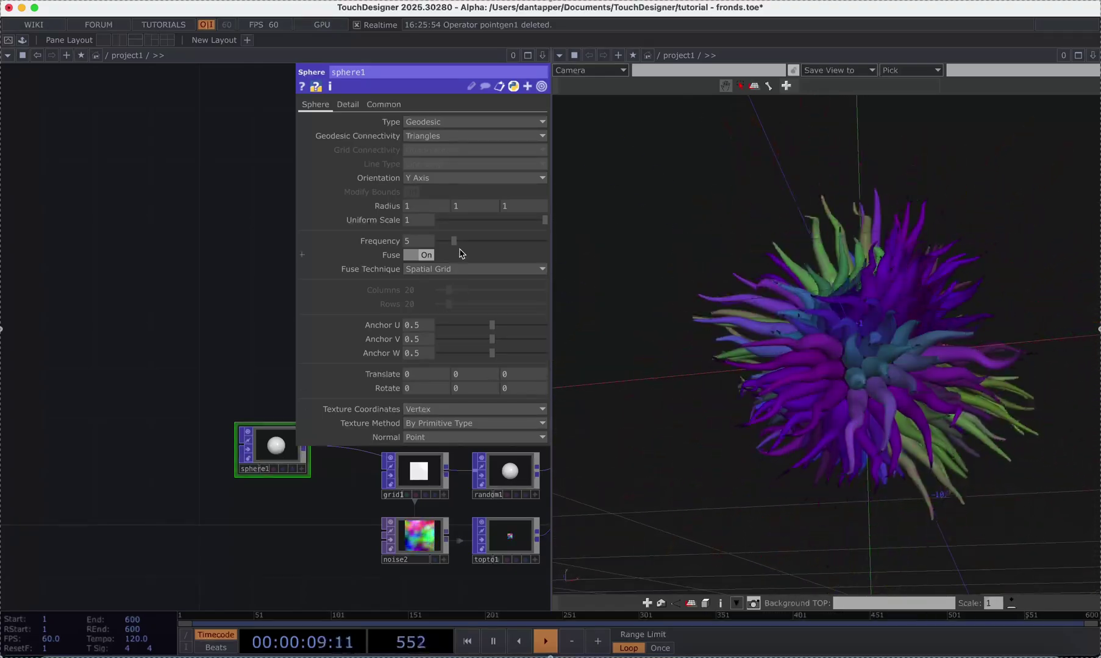
- Raise sphere1's Frequency to 26
drag(477, 243, 562, 238)
drag(722, 329, 811, 361)
scroll(876, 348, down, 5)
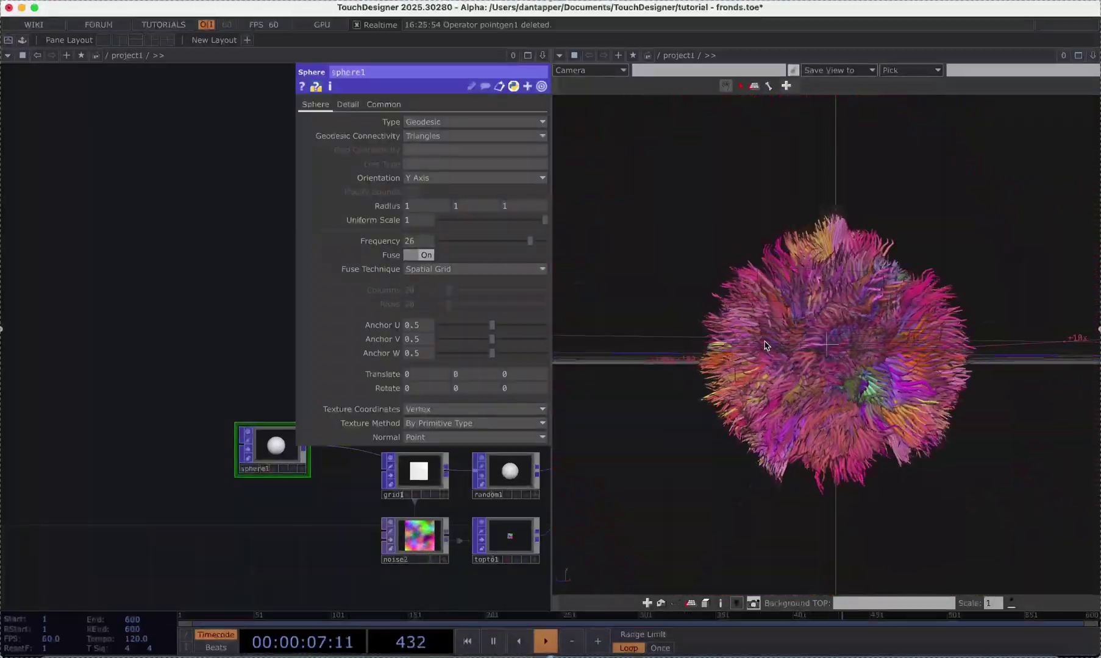